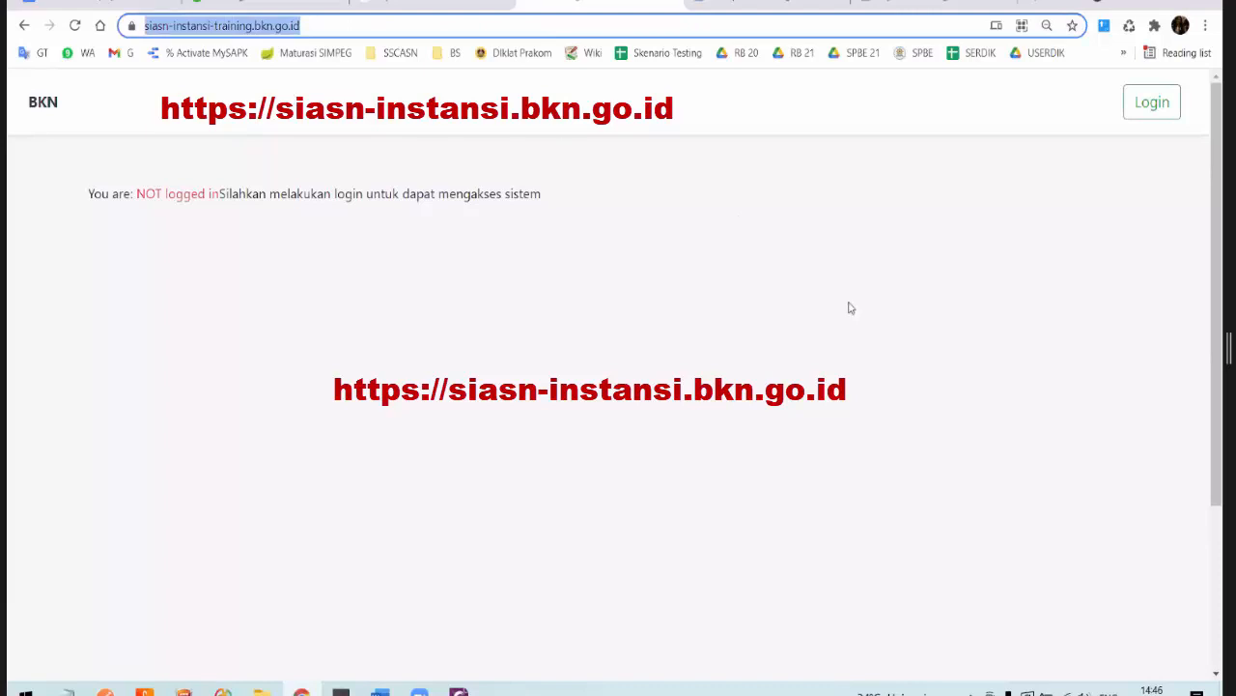
Step: Sign in to the SI-ASN Instansi training site with the saved username and password
{"action": "left_click", "coordinate": [850, 307]}
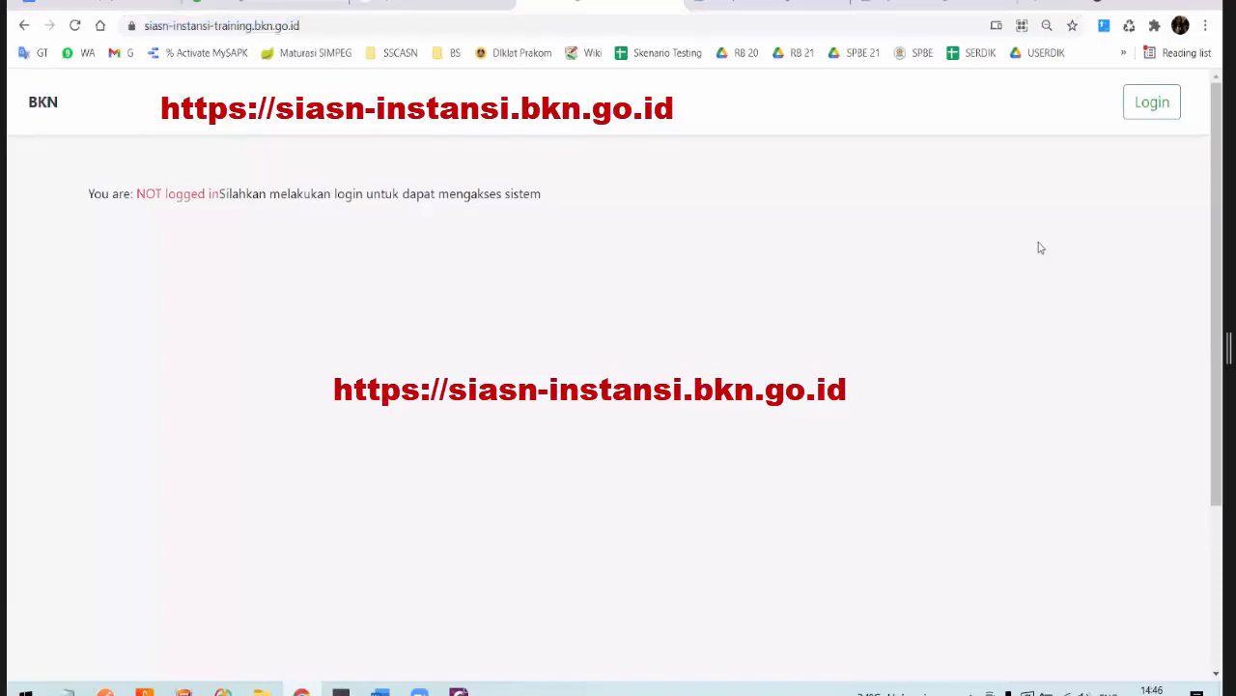
{"action": "left_click", "coordinate": [1146, 103]}
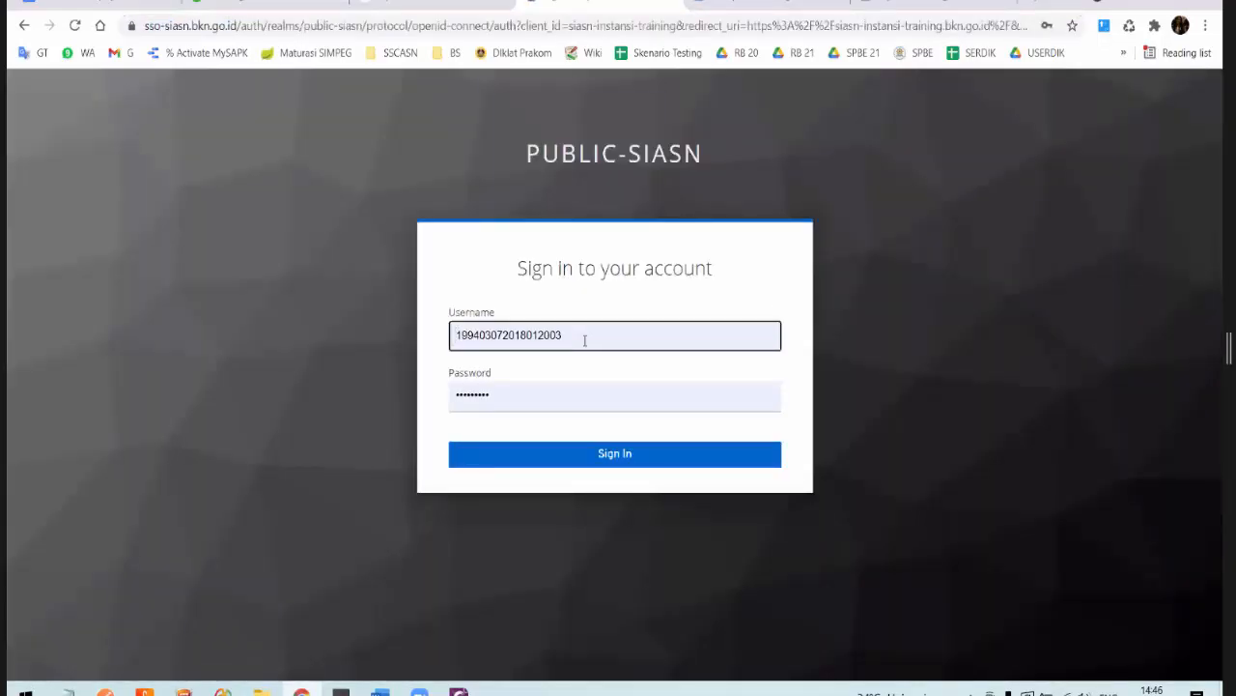
{"action": "left_click", "coordinate": [585, 340]}
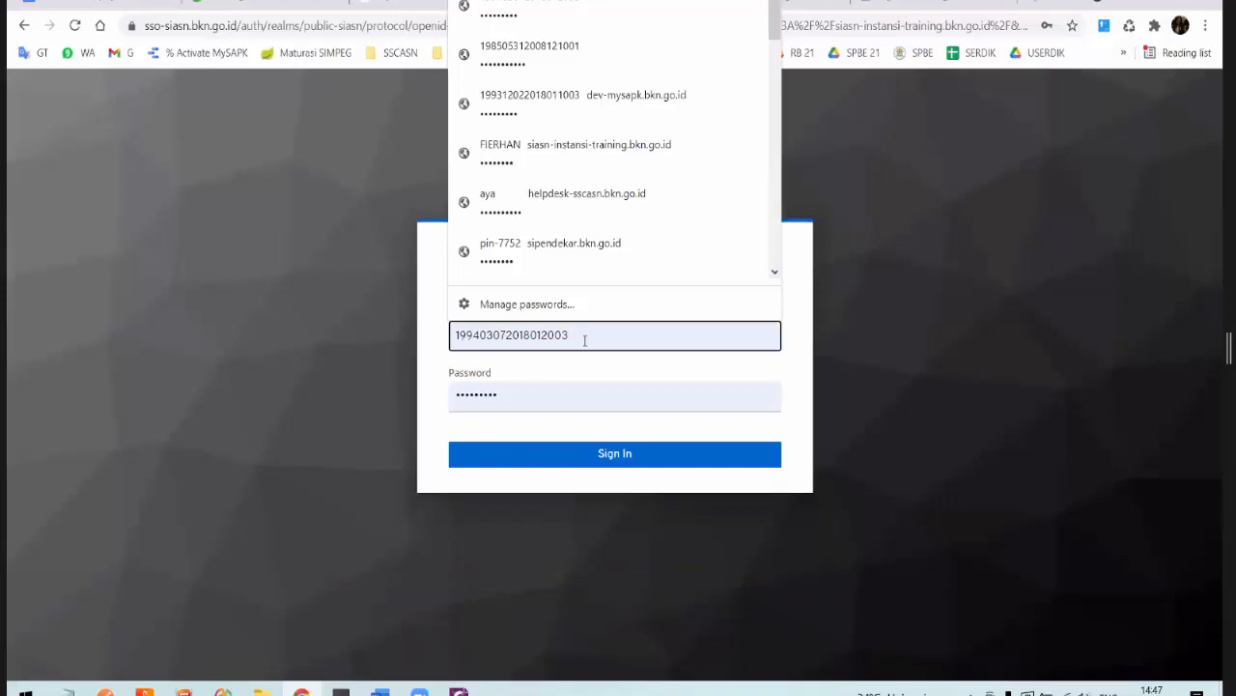
{"action": "double_click", "coordinate": [584, 340]}
{"action": "left_click", "coordinate": [584, 340]}
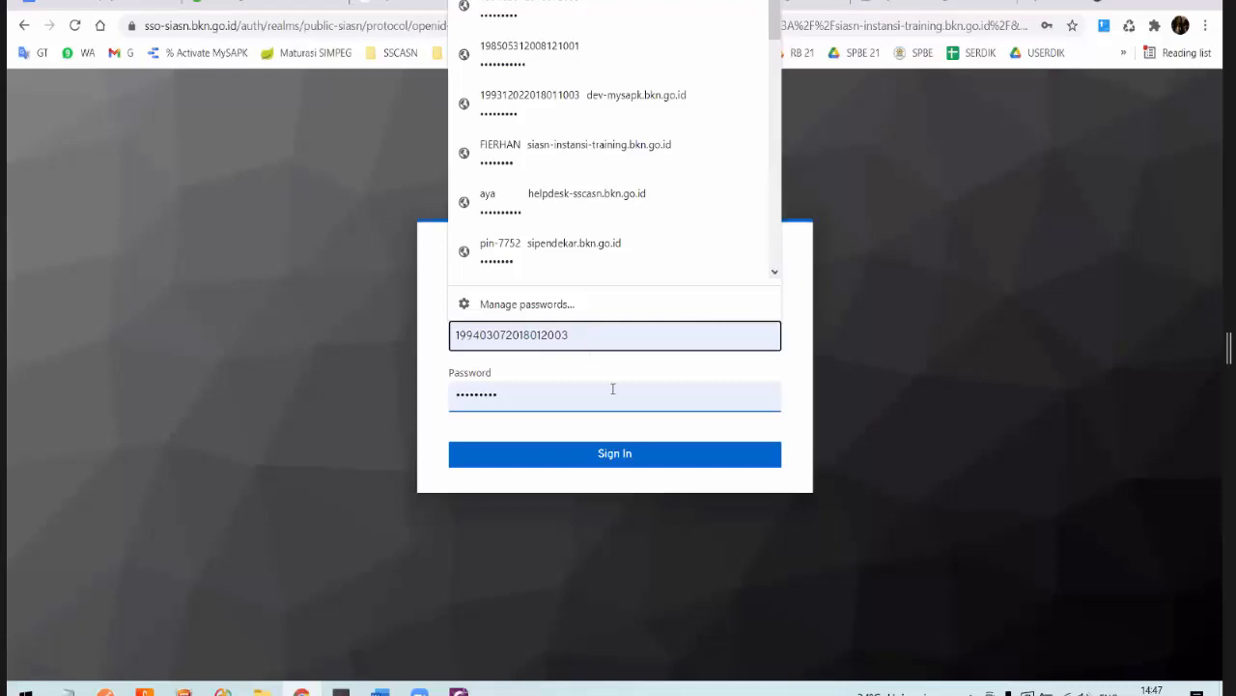
{"action": "left_click", "coordinate": [614, 458]}
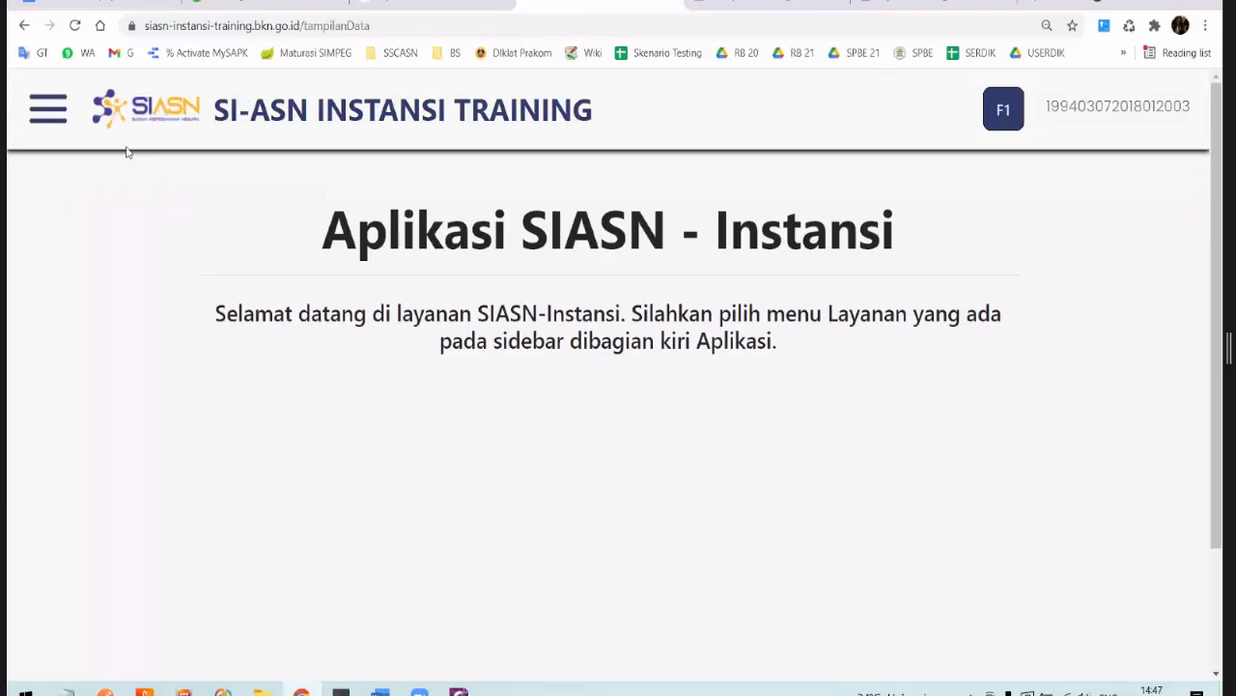
Step: View the options of both Layanan Peremajaan groups and open Inbox Usul from the first one
{"action": "left_click", "coordinate": [38, 118]}
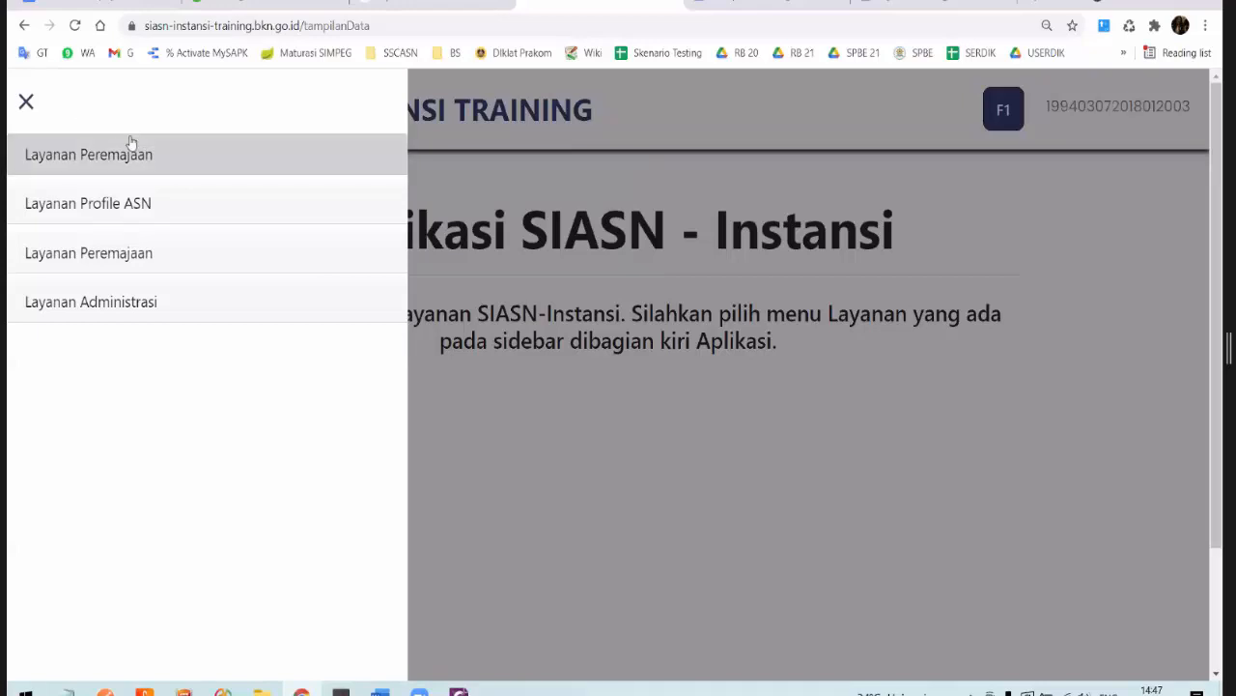
{"action": "left_click", "coordinate": [150, 164]}
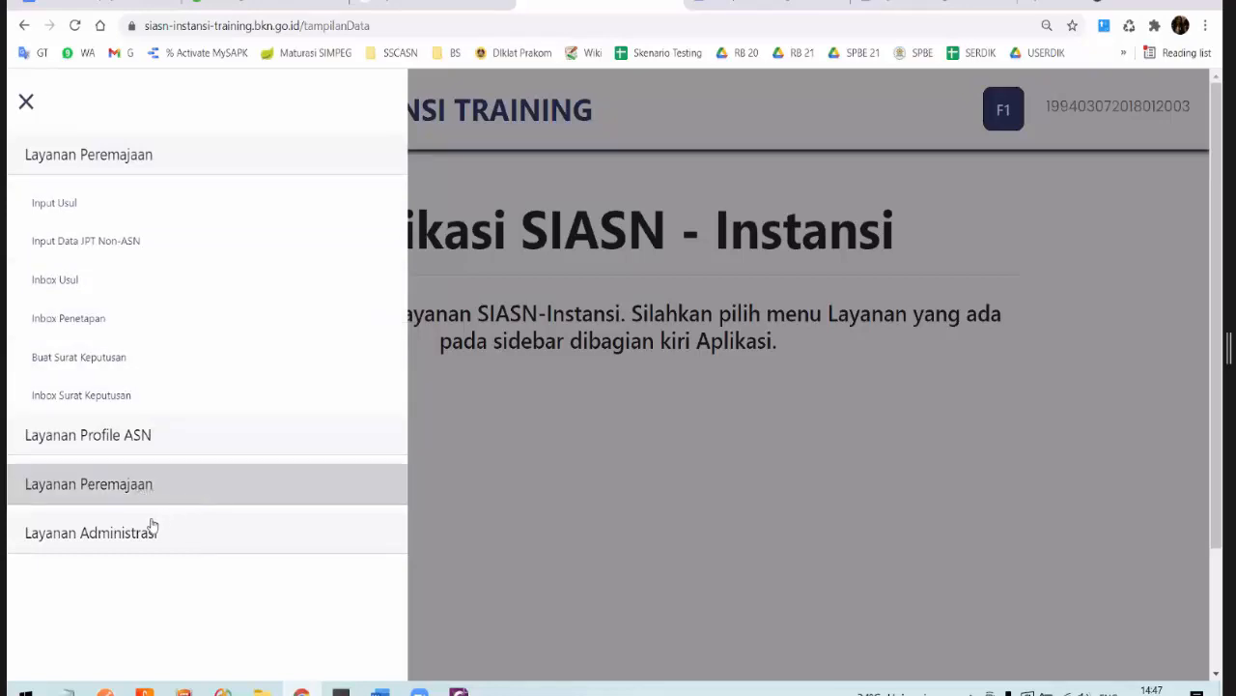
{"action": "left_click", "coordinate": [124, 496]}
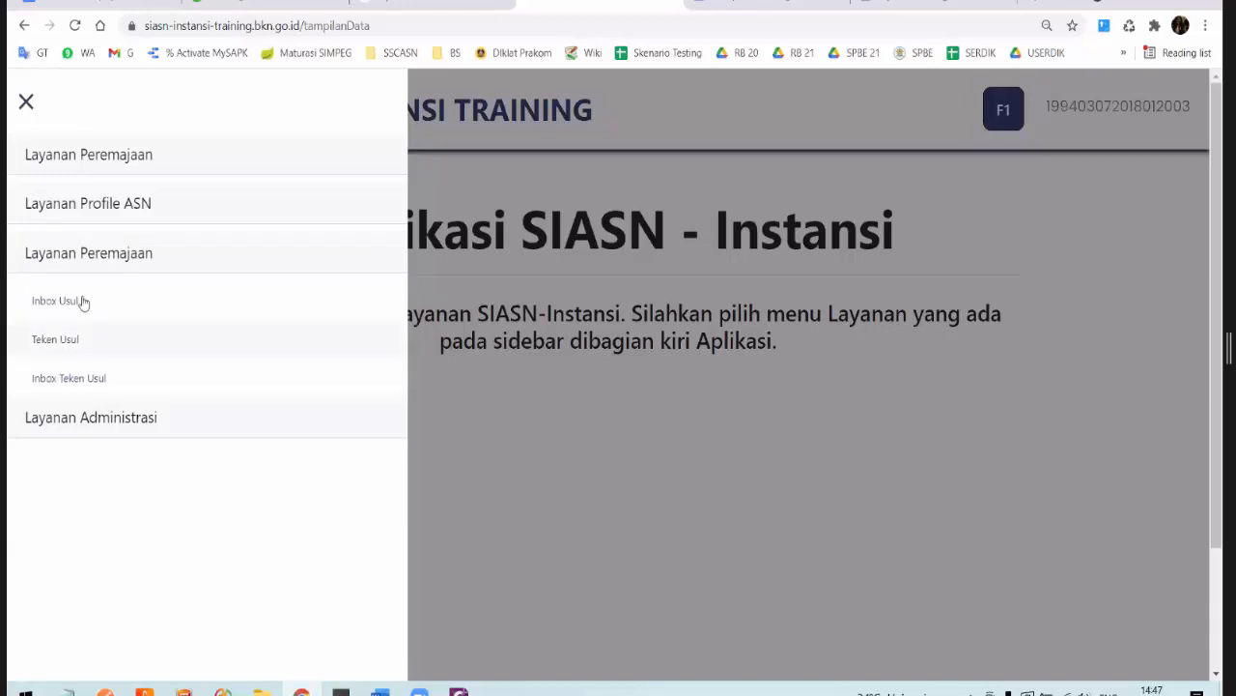
{"action": "left_click", "coordinate": [115, 164]}
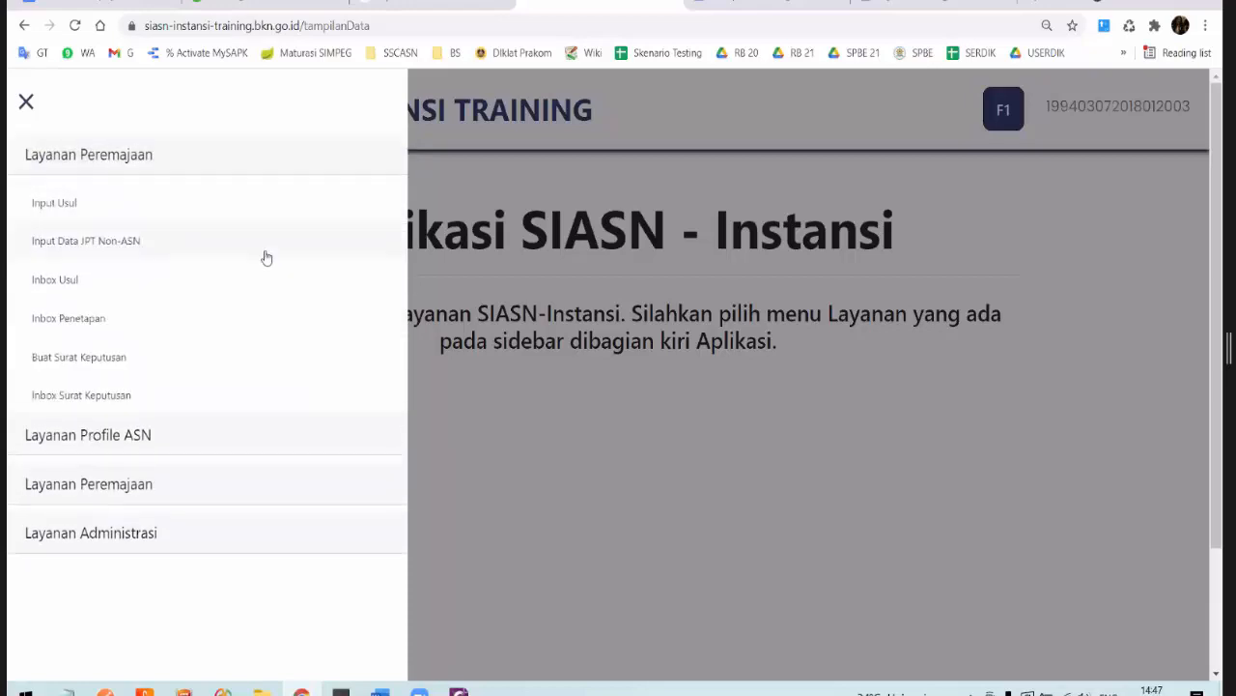
{"action": "left_click", "coordinate": [86, 283]}
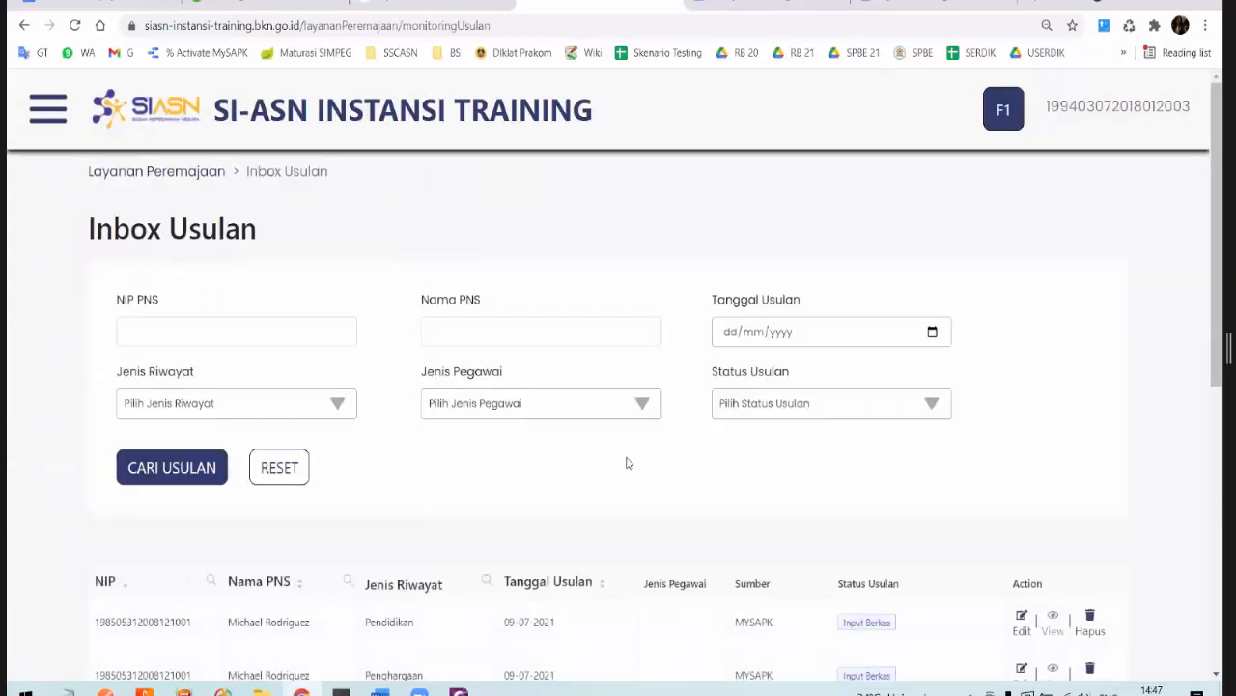
Step: Examine the Inbox Usulan table, checking which employees the listed proposals belong to
{"action": "scroll", "coordinate": [629, 464], "scroll_direction": "down", "scroll_amount": 3}
{"action": "scroll", "coordinate": [628, 465], "scroll_direction": "down", "scroll_amount": 3}
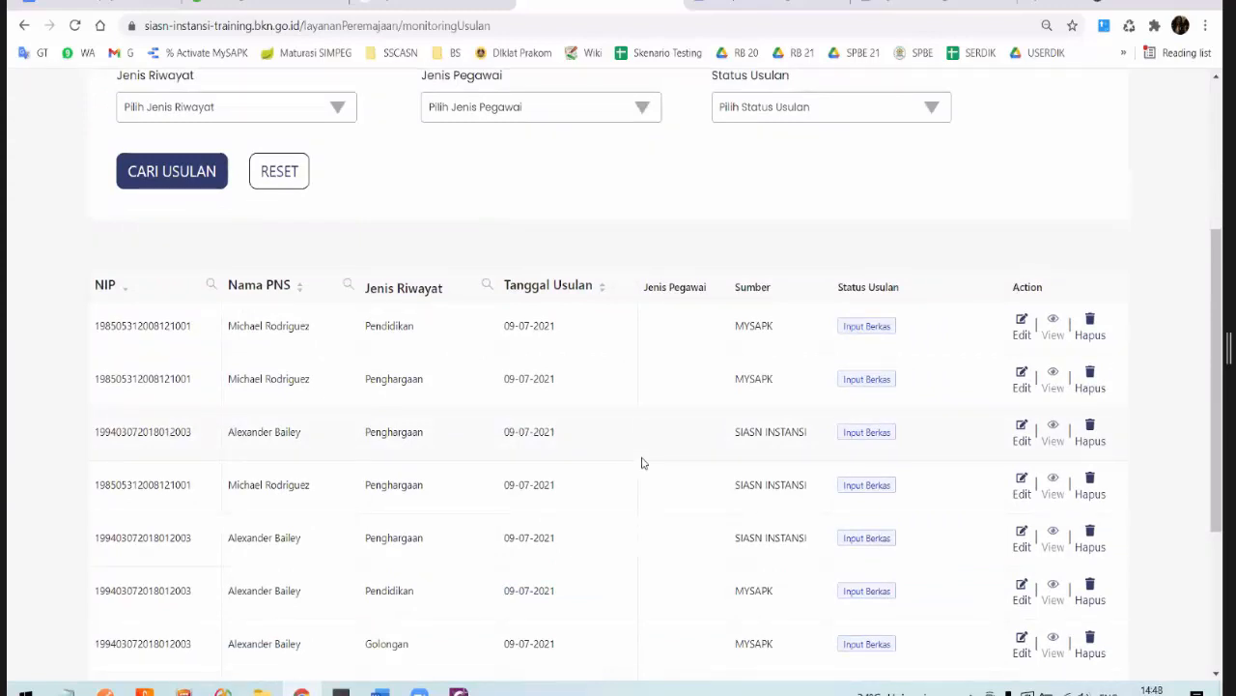
{"action": "scroll", "coordinate": [744, 478], "scroll_direction": "down", "scroll_amount": 2}
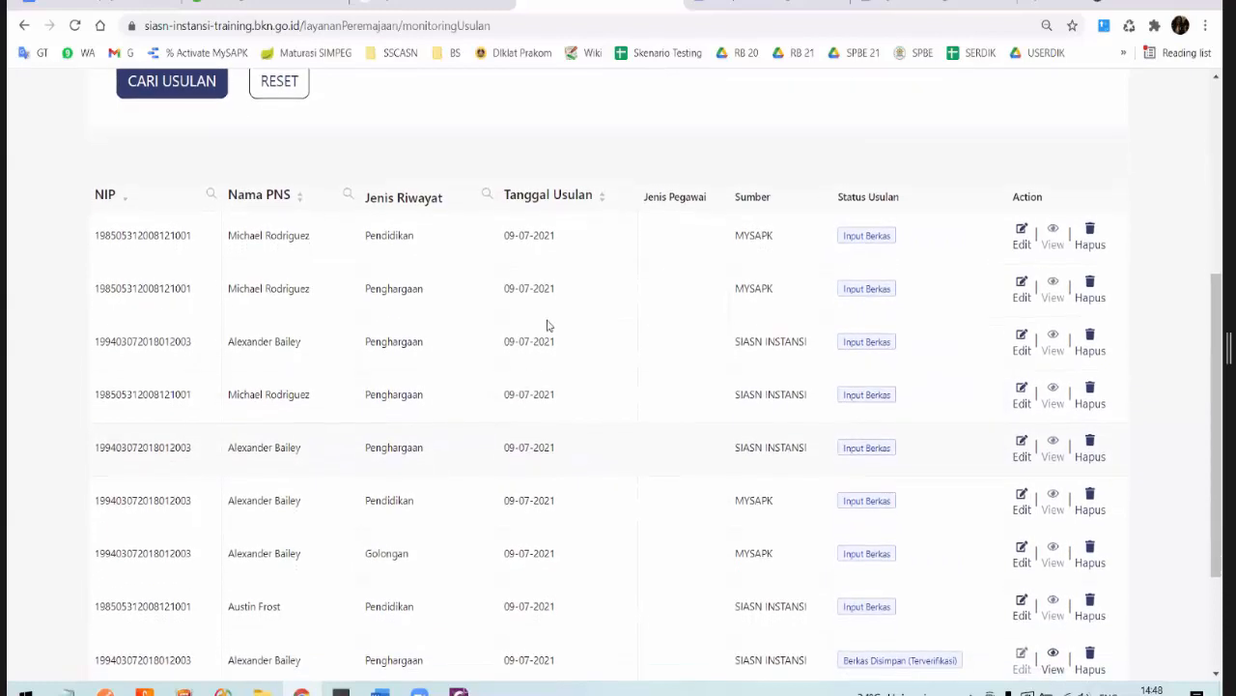
{"action": "scroll", "coordinate": [645, 309], "scroll_direction": "down", "scroll_amount": 1}
{"action": "scroll", "coordinate": [579, 309], "scroll_direction": "up", "scroll_amount": 1}
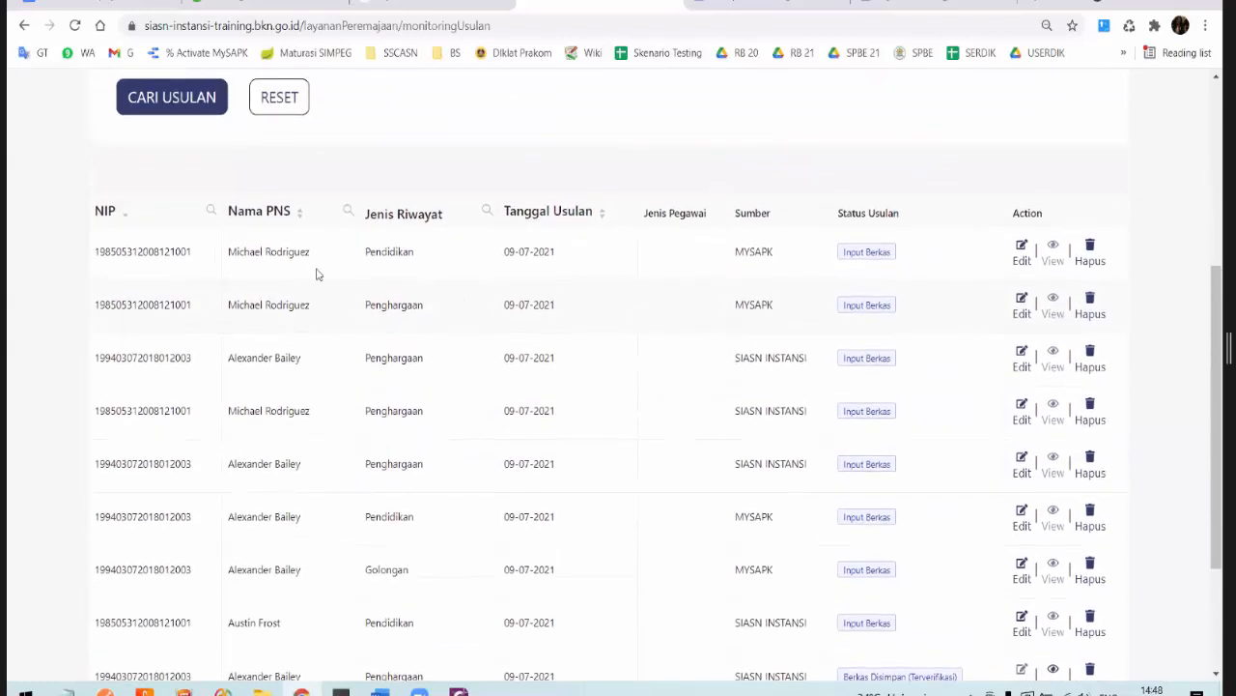
{"action": "triple_click", "coordinate": [231, 249]}
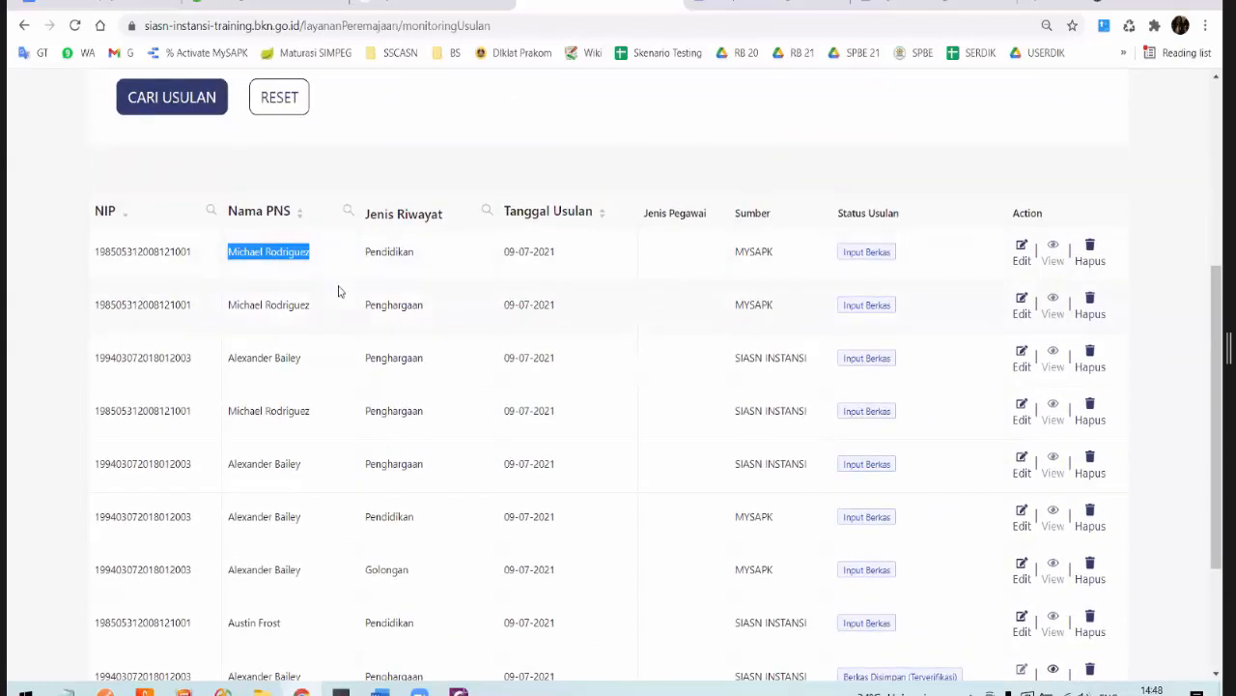
{"action": "left_click", "coordinate": [338, 291]}
{"action": "scroll", "coordinate": [338, 291], "scroll_direction": "down", "scroll_amount": 1}
{"action": "scroll", "coordinate": [465, 303], "scroll_direction": "up", "scroll_amount": 2}
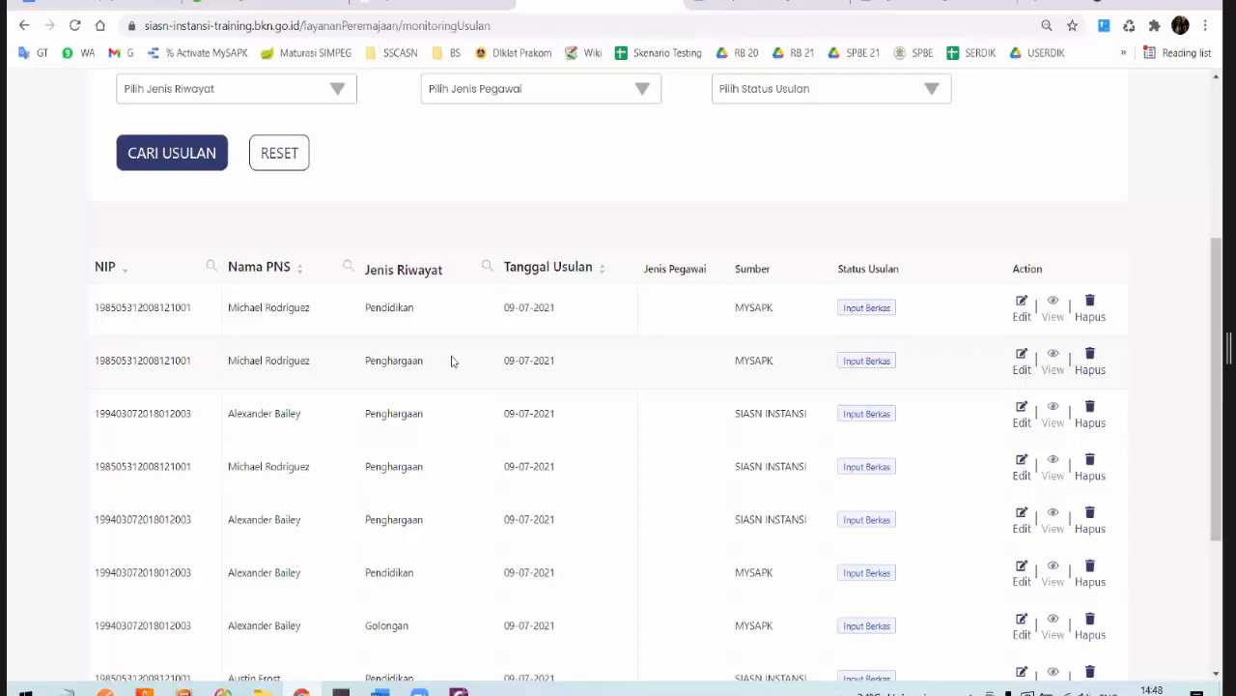
Step: Examine the proposal date and compare the MYSAPK and SIASN INSTANSI sources in the proposal table
{"action": "mouse_move", "coordinate": [452, 357]}
{"action": "left_mouse_down"}
{"action": "mouse_move", "coordinate": [421, 352]}
{"action": "mouse_move", "coordinate": [463, 357]}
{"action": "left_mouse_up"}
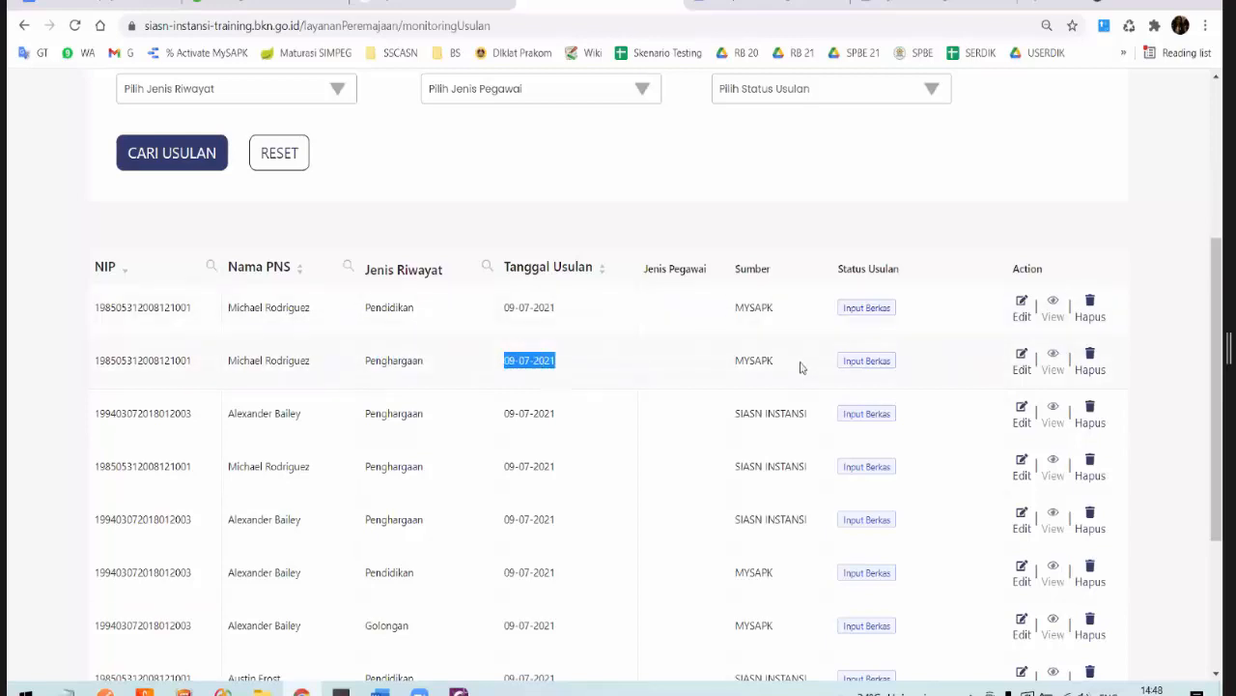
{"action": "scroll", "coordinate": [800, 367], "scroll_direction": "down", "scroll_amount": 1}
{"action": "double_click", "coordinate": [747, 344]}
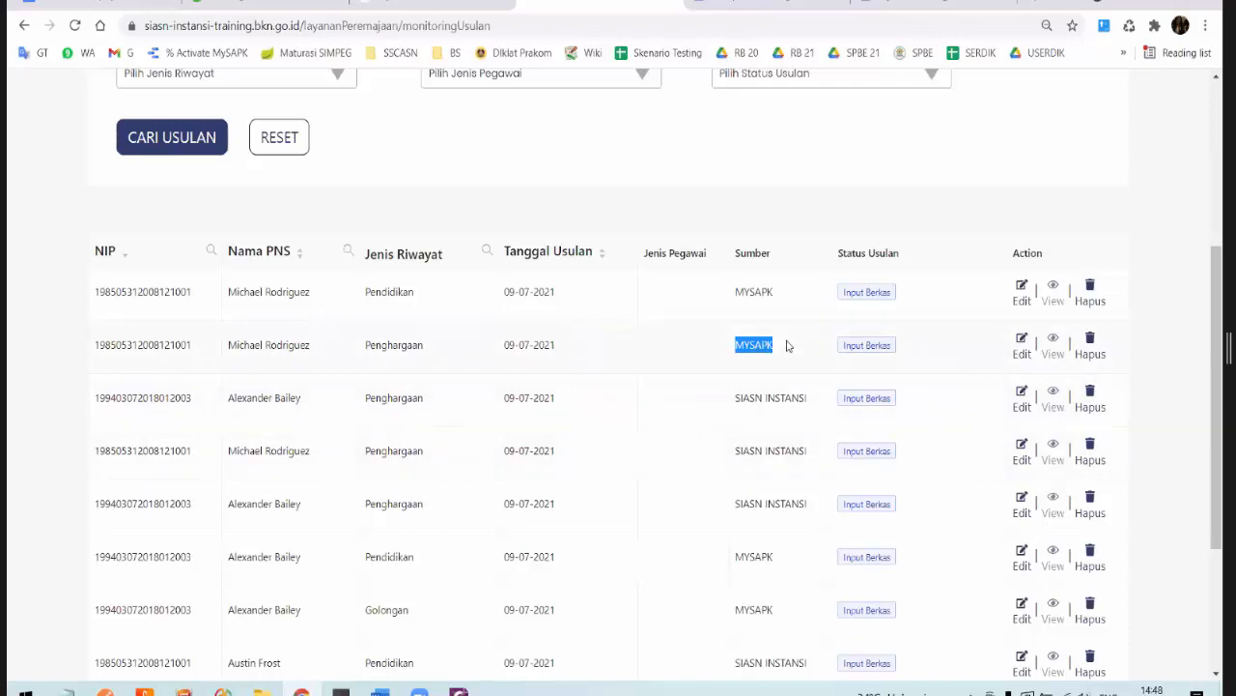
{"action": "left_click", "coordinate": [786, 346]}
{"action": "left_click_drag", "start_coordinate": [816, 400], "coordinate": [709, 400]}
{"action": "scroll", "coordinate": [152, 204], "scroll_direction": "up", "scroll_amount": 3}
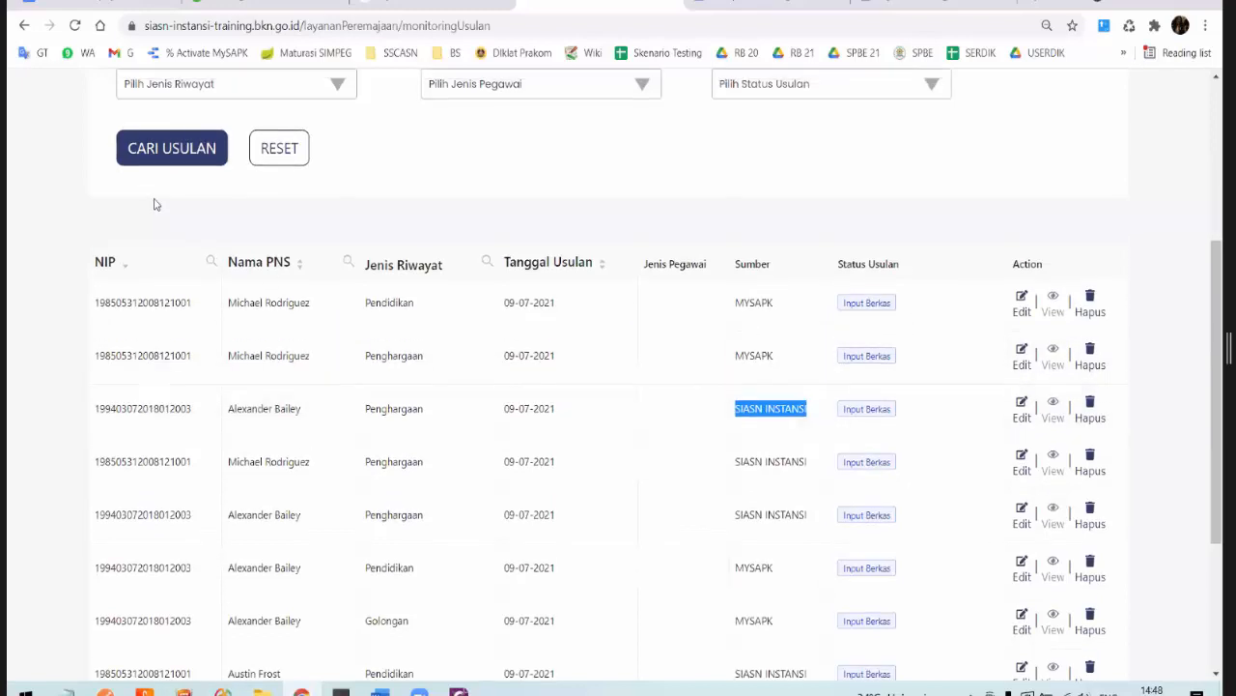
{"action": "scroll", "coordinate": [53, 164], "scroll_direction": "up", "scroll_amount": 2}
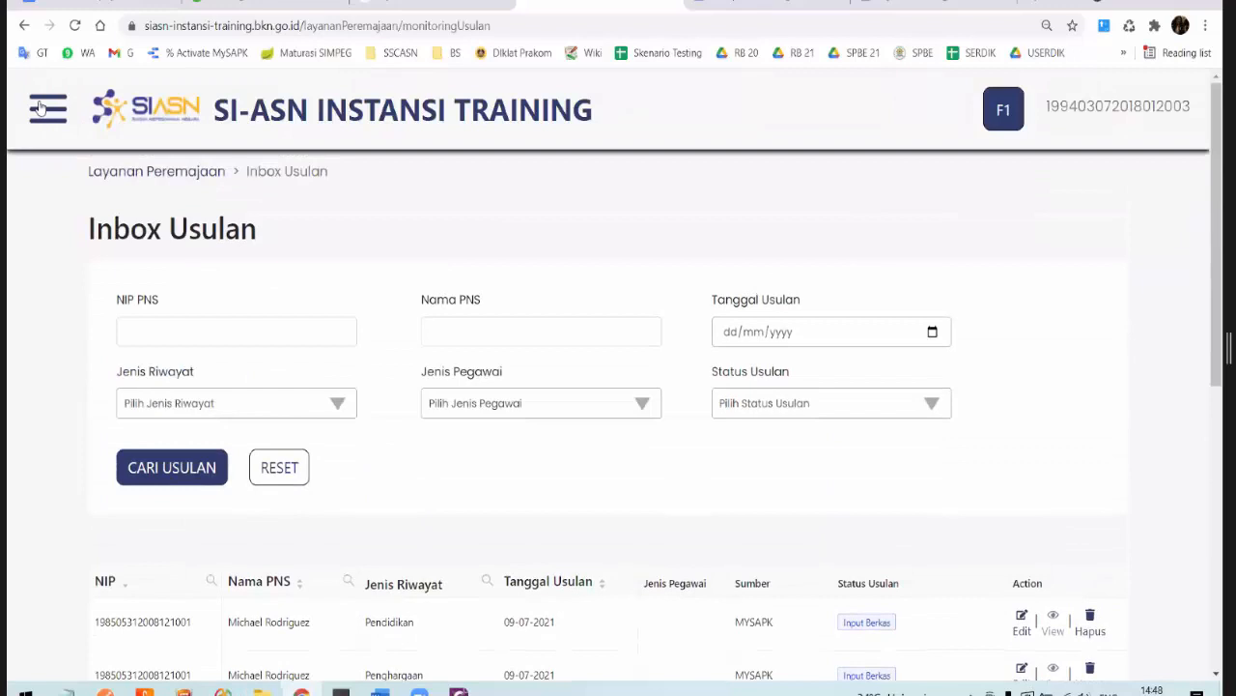
Step: Open Input Usul under Layanan Peremajaan to view the employee types available for new proposals
{"action": "left_click", "coordinate": [44, 108]}
{"action": "left_click", "coordinate": [124, 164]}
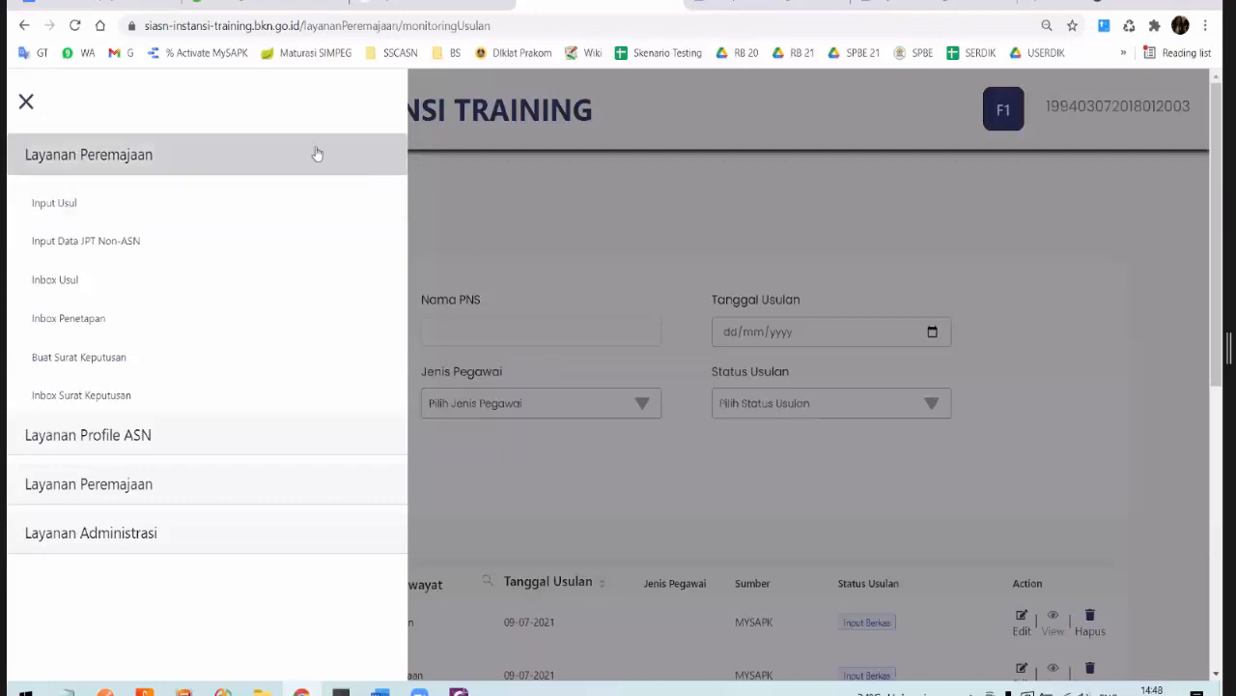
{"action": "left_click", "coordinate": [91, 203]}
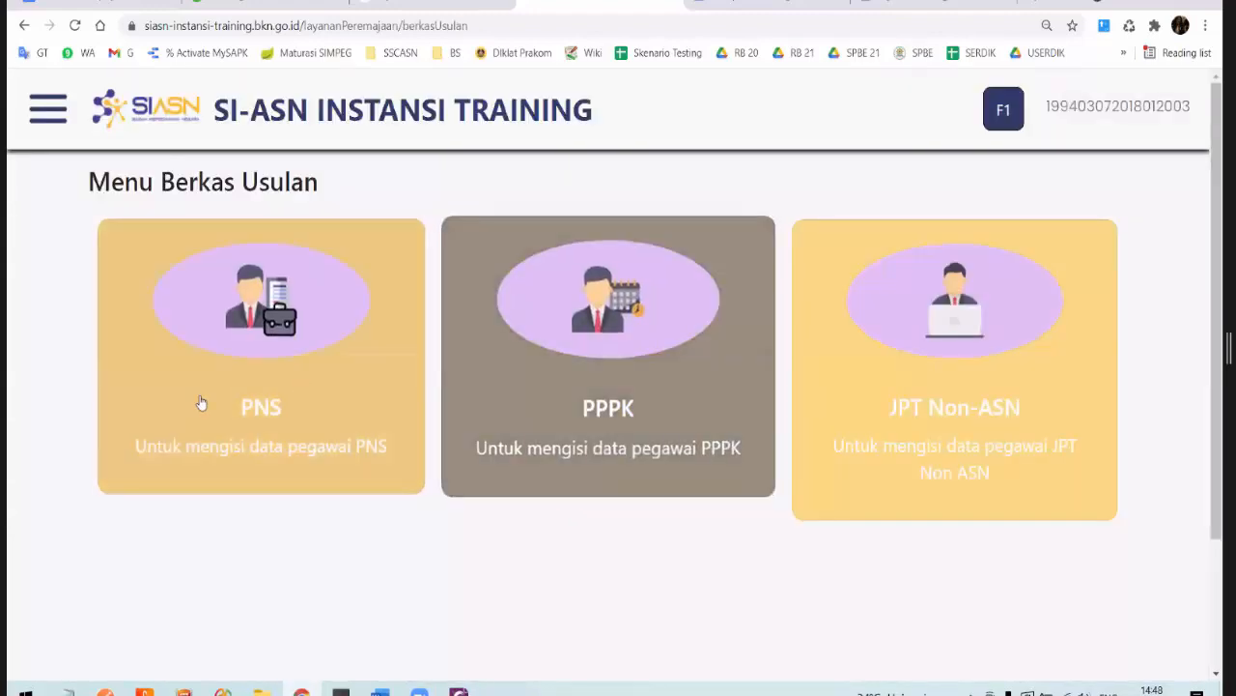
Step: Return to Inbox Usul under Layanan Peremajaan and check the source and status of the first proposal
{"action": "left_click", "coordinate": [45, 113]}
{"action": "left_click", "coordinate": [83, 163]}
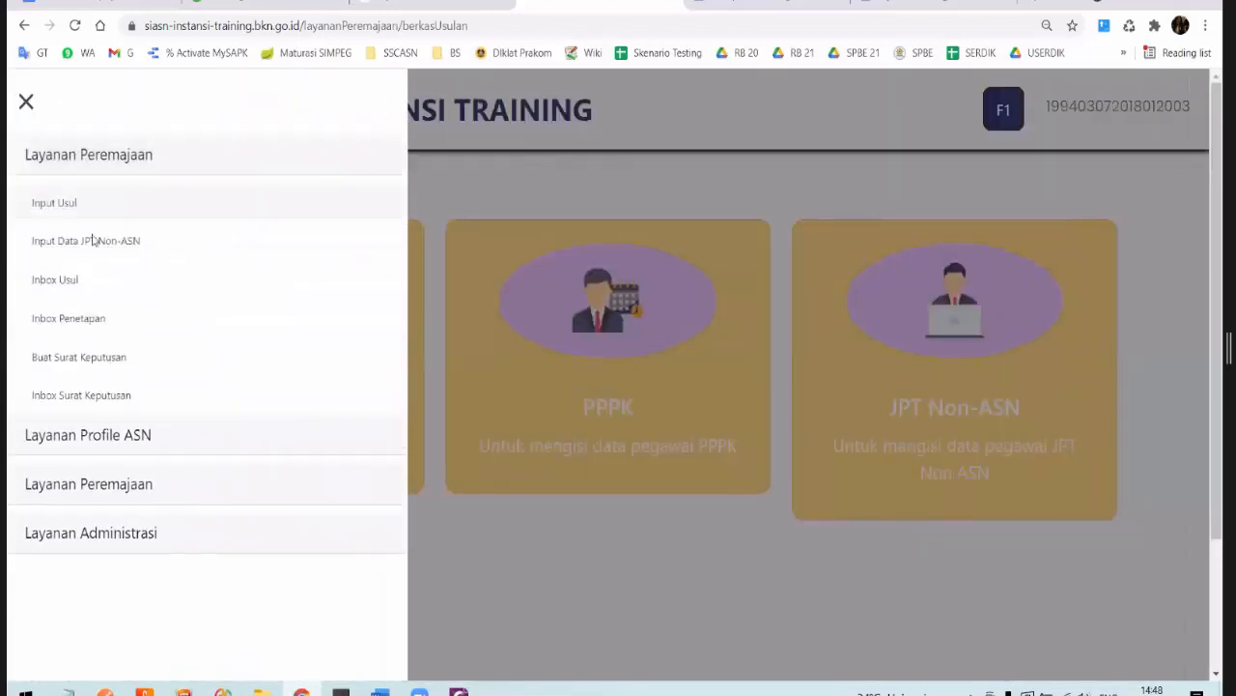
{"action": "left_click", "coordinate": [85, 282]}
{"action": "scroll", "coordinate": [726, 513], "scroll_direction": "down", "scroll_amount": 2}
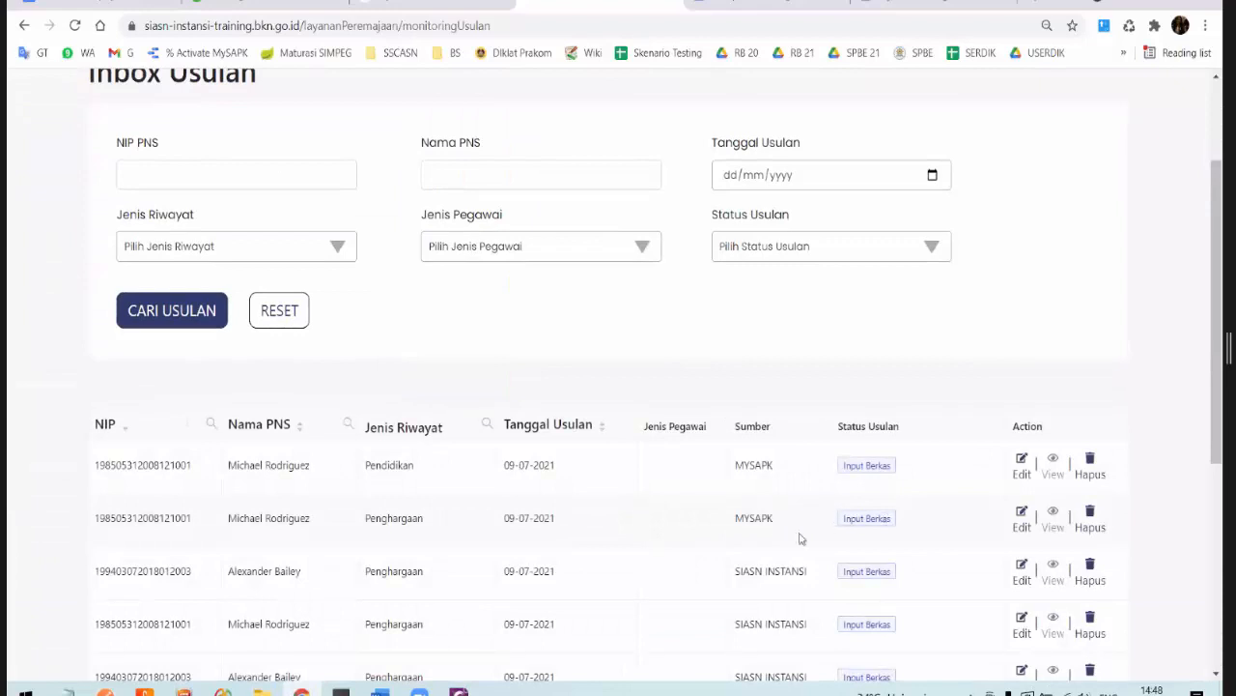
{"action": "scroll", "coordinate": [800, 538], "scroll_direction": "down", "scroll_amount": 2}
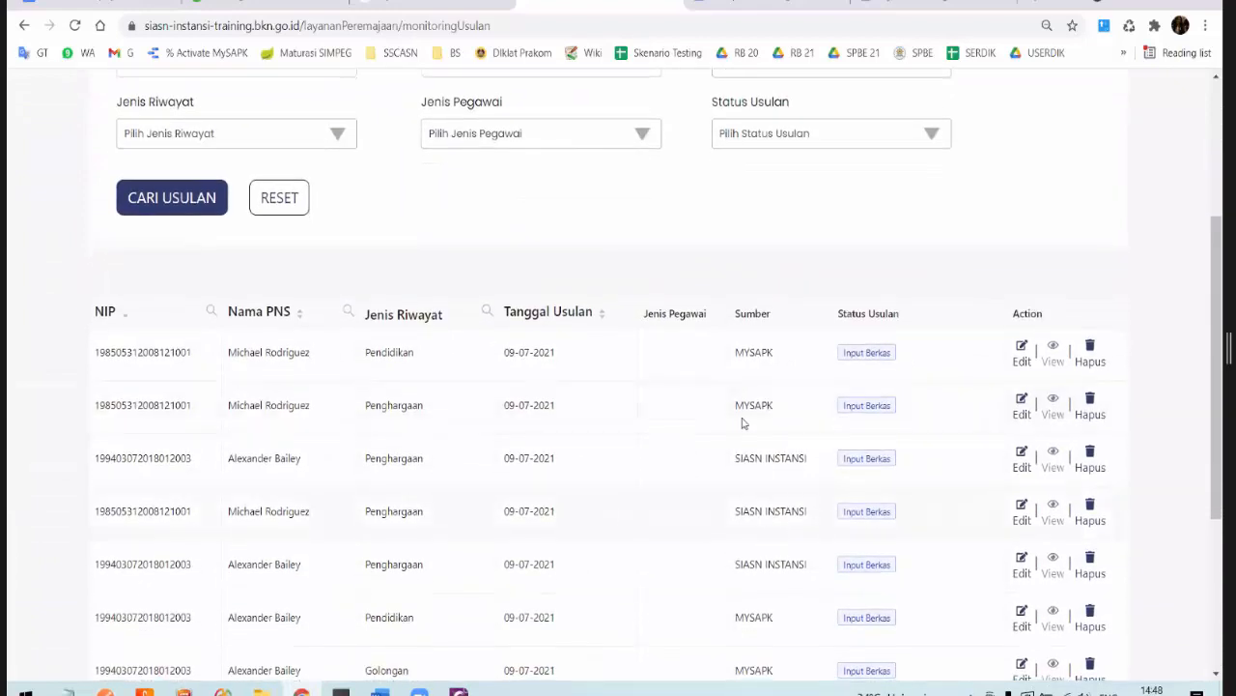
{"action": "double_click", "coordinate": [754, 352]}
{"action": "scroll", "coordinate": [788, 404], "scroll_direction": "down", "scroll_amount": 1}
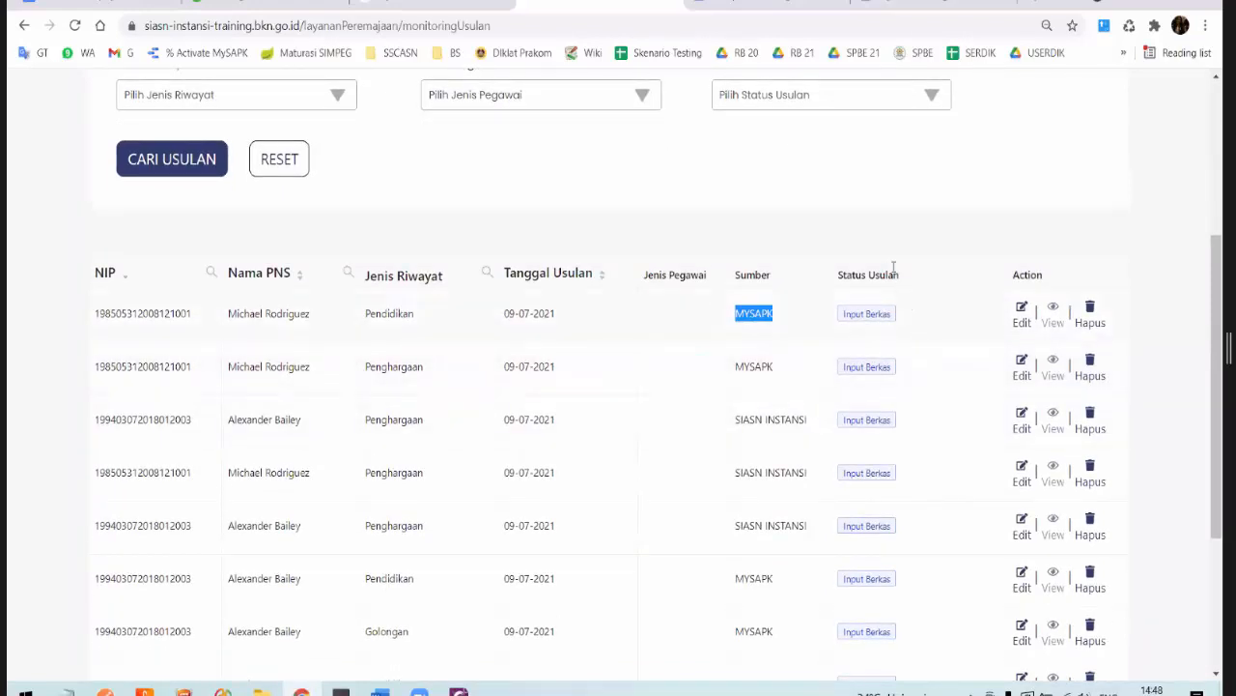
{"action": "left_click_drag", "start_coordinate": [887, 319], "coordinate": [808, 316]}
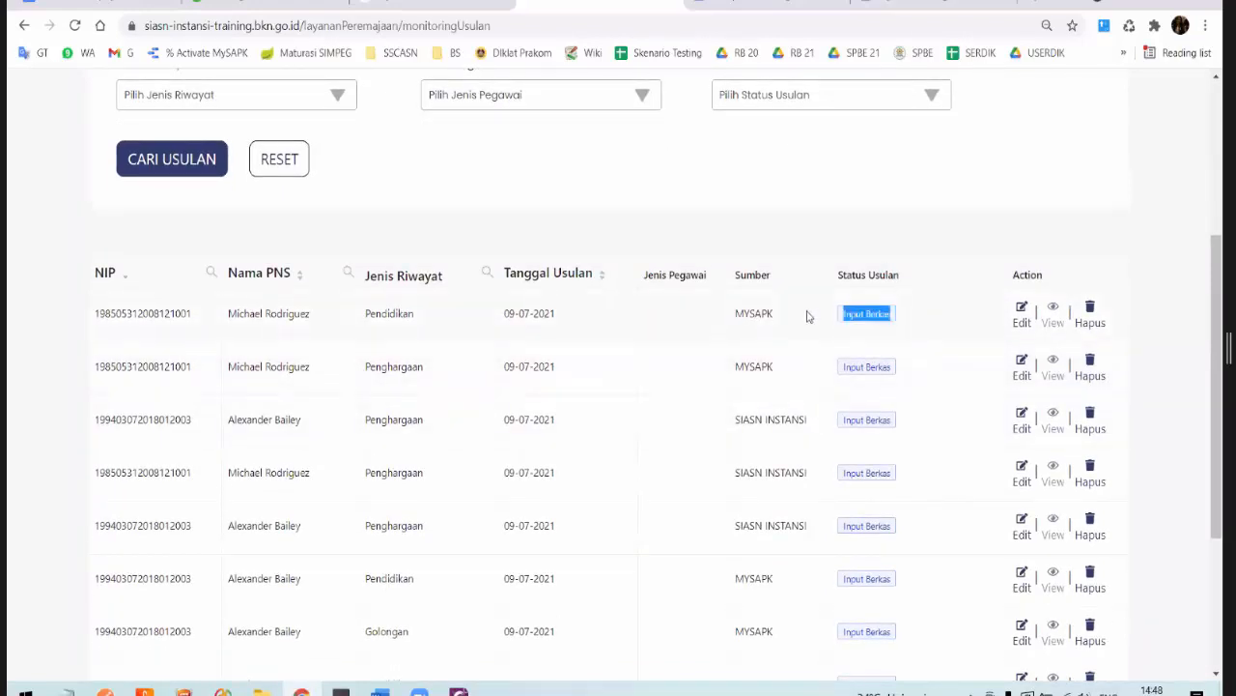
{"action": "scroll", "coordinate": [936, 333], "scroll_direction": "up", "scroll_amount": 1}
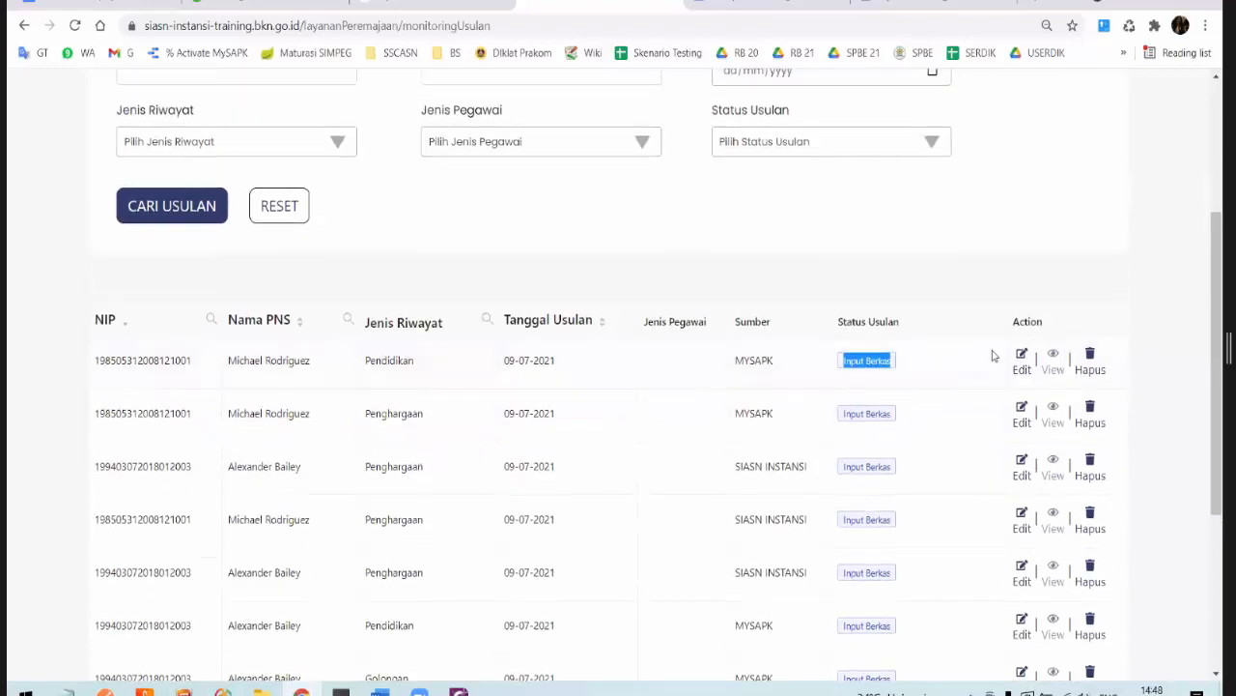
Step: Open the first Penghargaan proposal sourced from MYSAPK for editing and review its award data and supporting documents
{"action": "left_click", "coordinate": [1021, 409]}
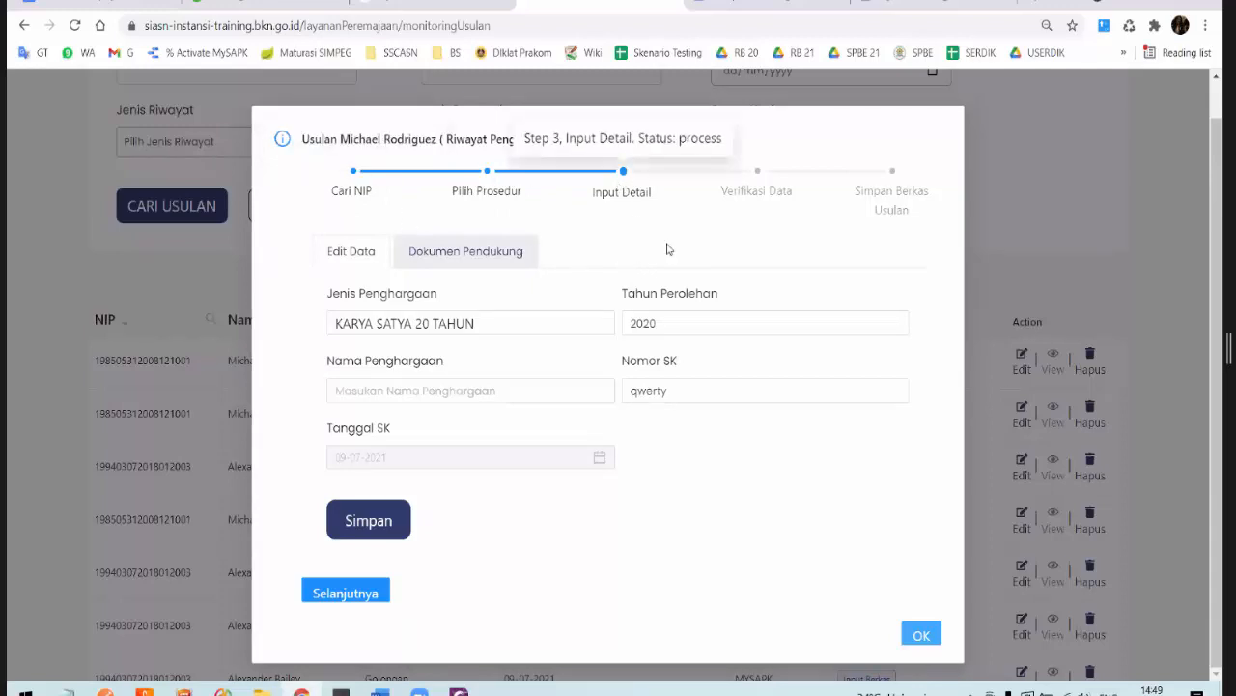
{"action": "left_click", "coordinate": [495, 323]}
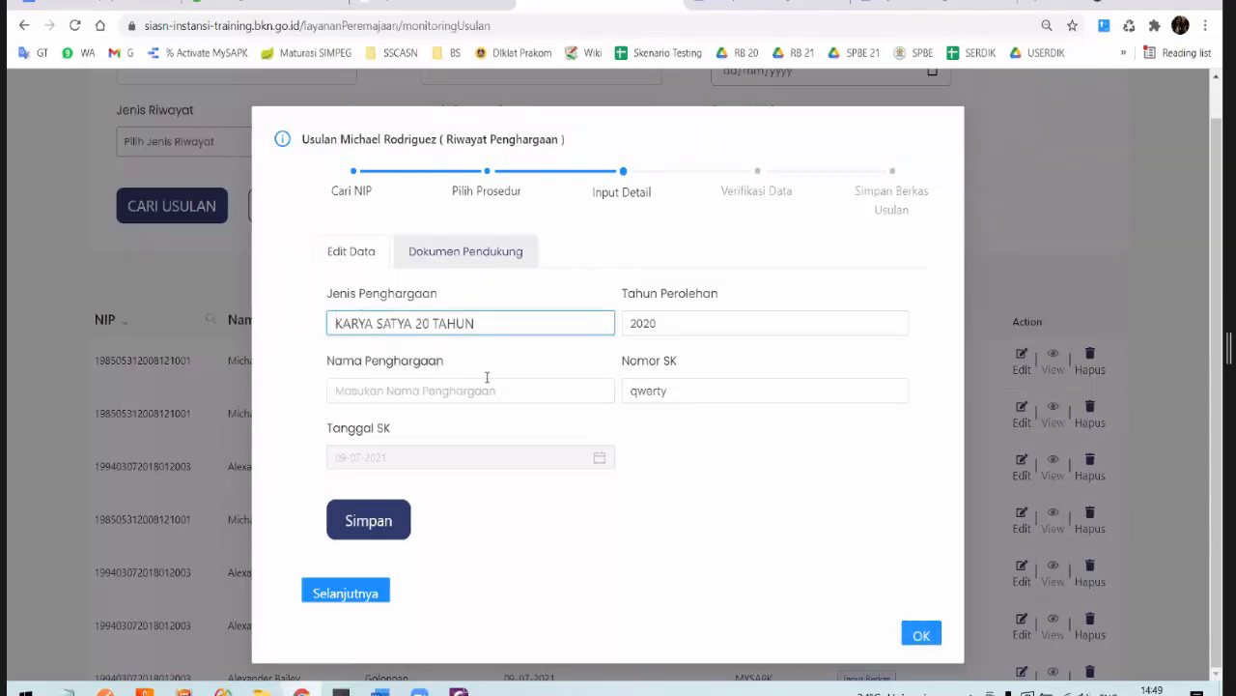
{"action": "left_click", "coordinate": [469, 255]}
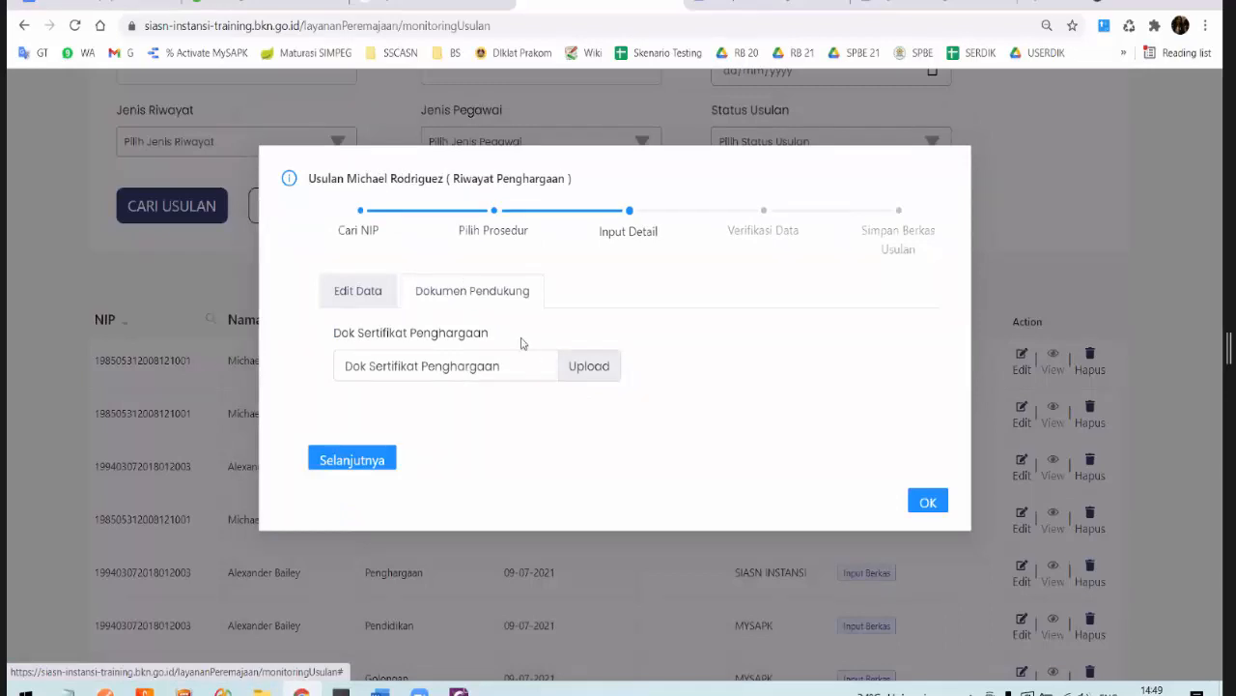
{"action": "left_click", "coordinate": [359, 291]}
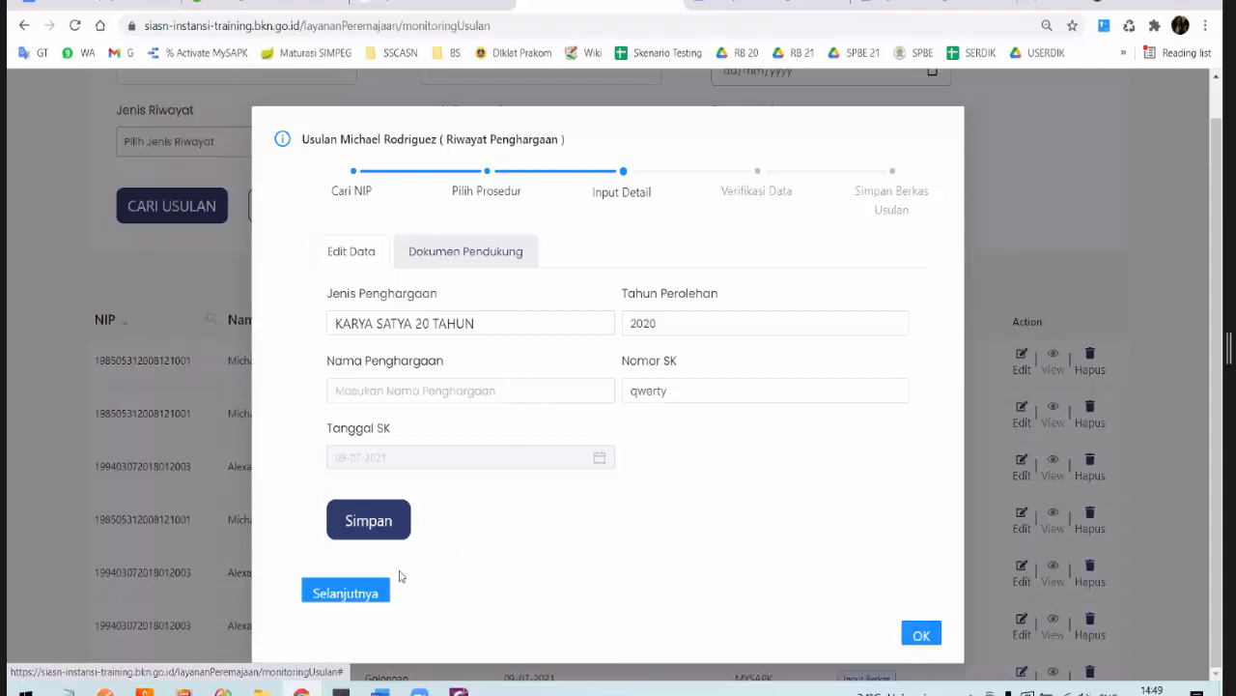
Step: Advance the Penghargaan proposal through data verification, submit it, and check the proposal list
{"action": "left_click", "coordinate": [370, 594]}
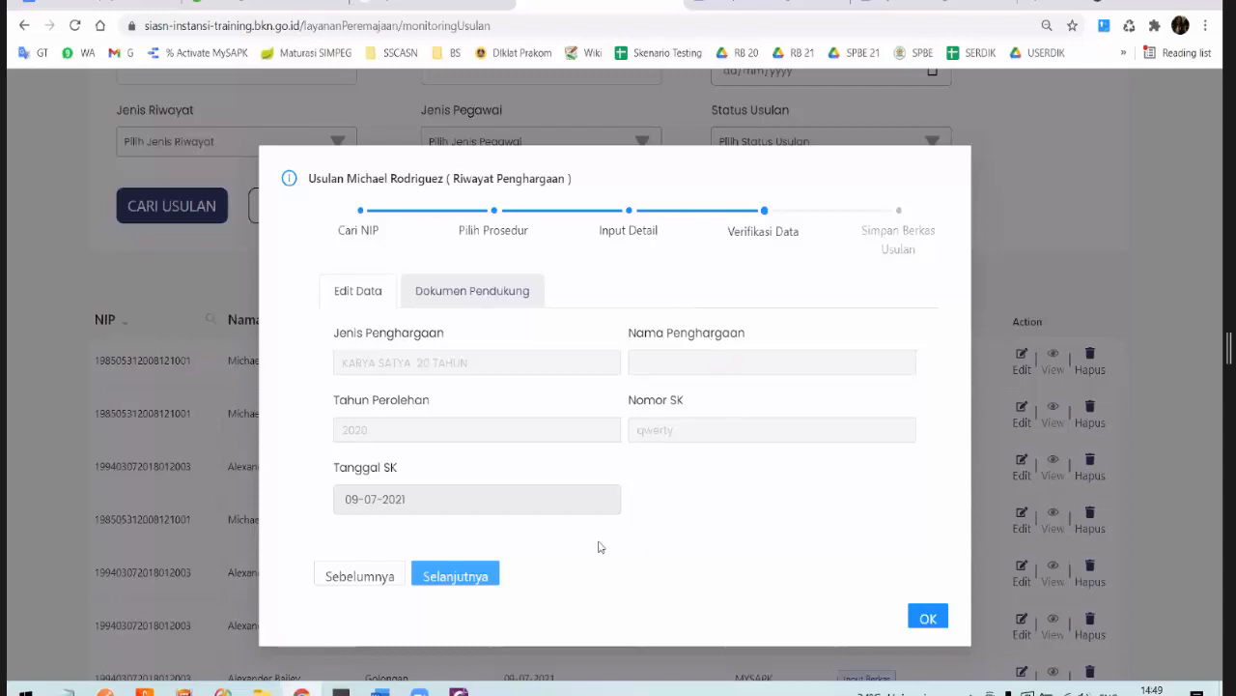
{"action": "left_click", "coordinate": [459, 576]}
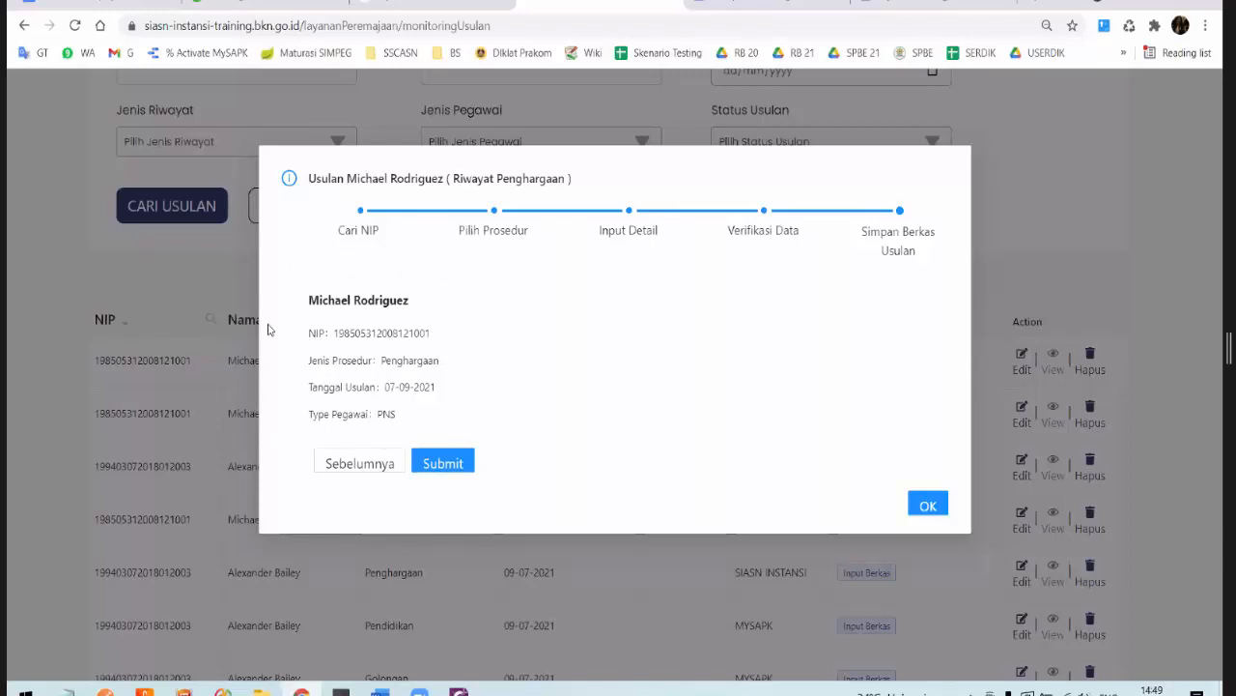
{"action": "left_click", "coordinate": [443, 463]}
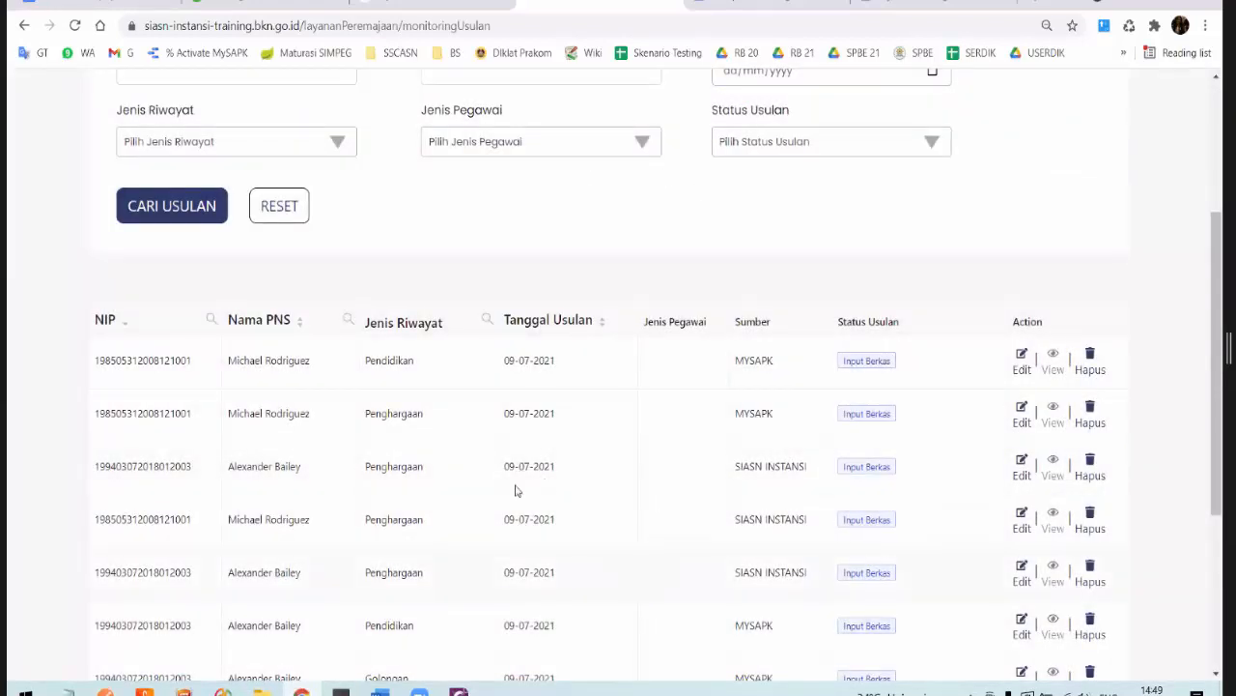
{"action": "scroll", "coordinate": [514, 490], "scroll_direction": "up", "scroll_amount": 3}
{"action": "scroll", "coordinate": [361, 447], "scroll_direction": "down", "scroll_amount": 2}
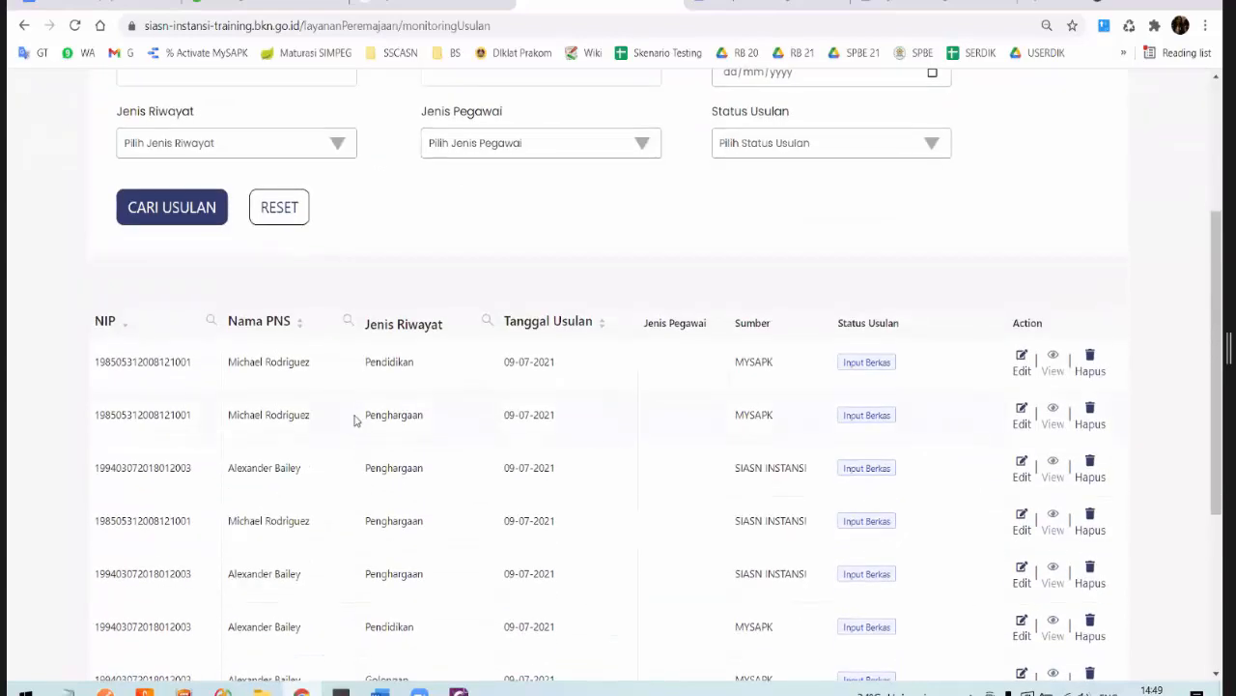
Step: Open Teken Usul under the second Layanan Peremajaan group and find its list of proposals
{"action": "scroll", "coordinate": [207, 215], "scroll_direction": "up", "scroll_amount": 2}
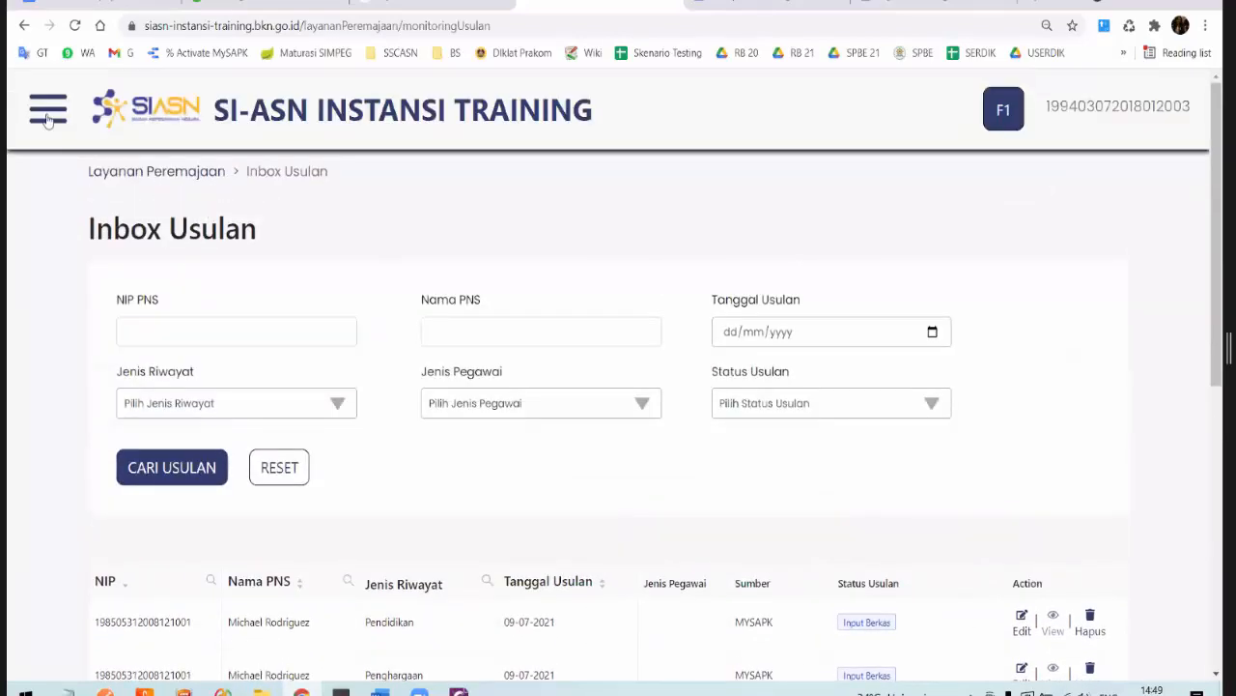
{"action": "left_click", "coordinate": [47, 114]}
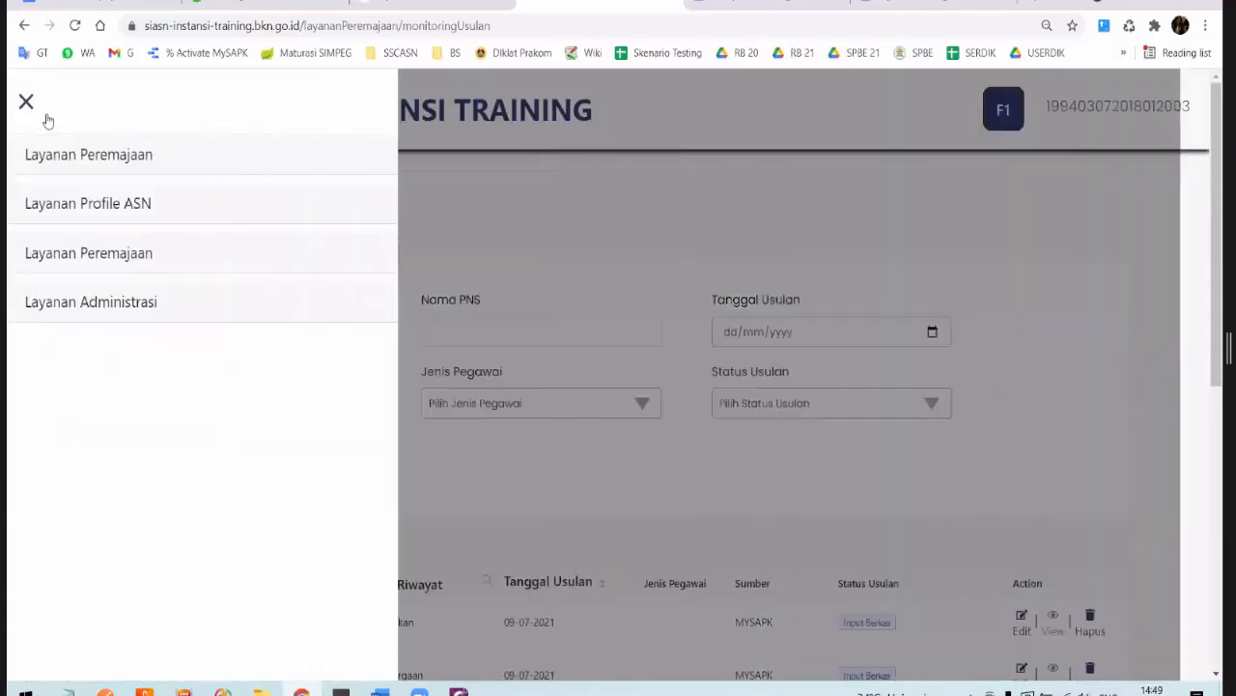
{"action": "left_click", "coordinate": [90, 252]}
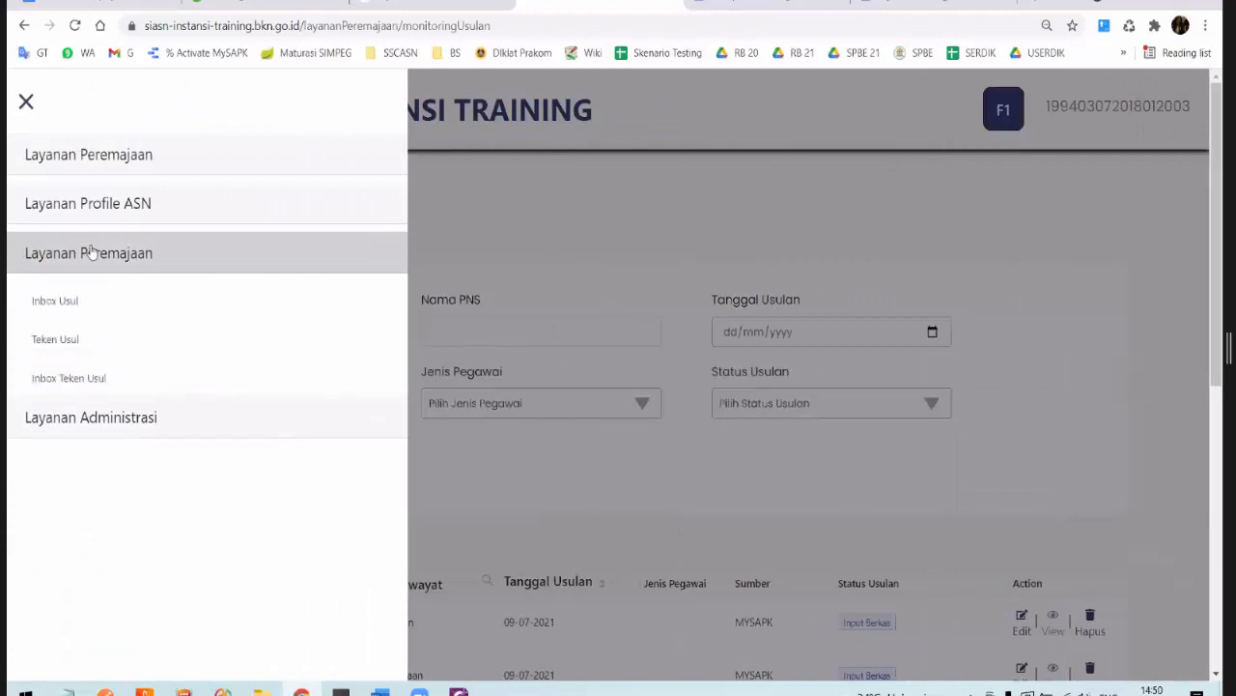
{"action": "left_click", "coordinate": [48, 343]}
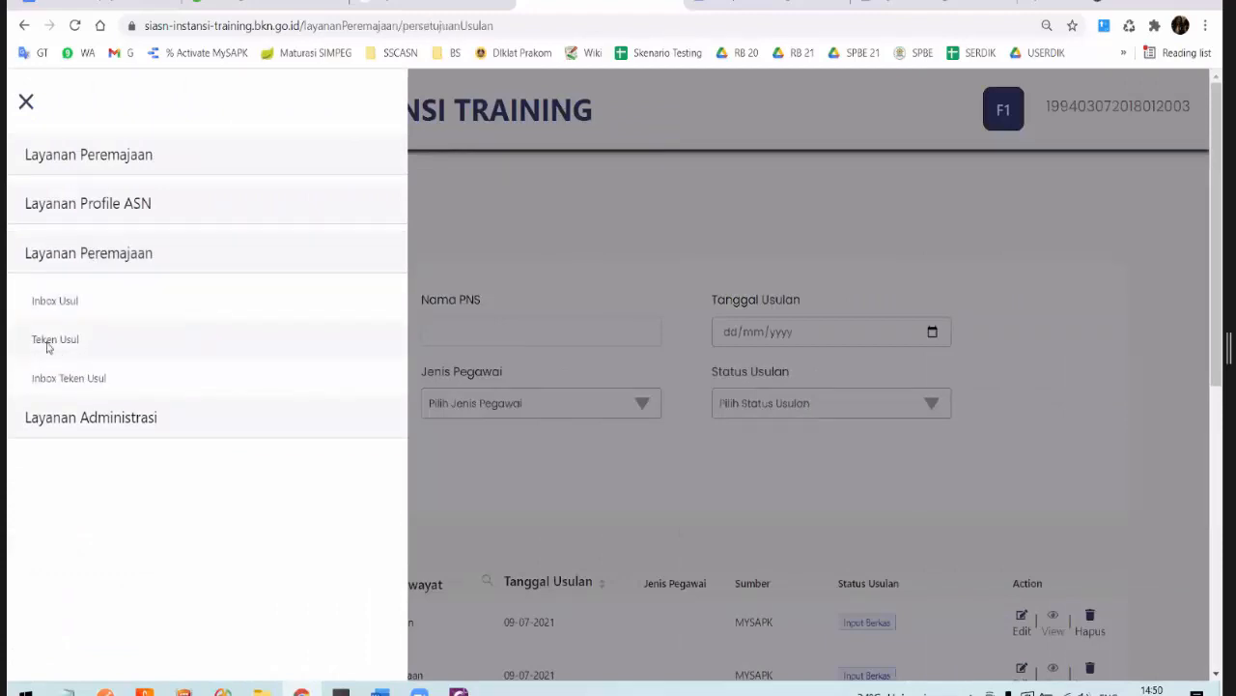
{"action": "scroll", "coordinate": [619, 413], "scroll_direction": "down", "scroll_amount": 3}
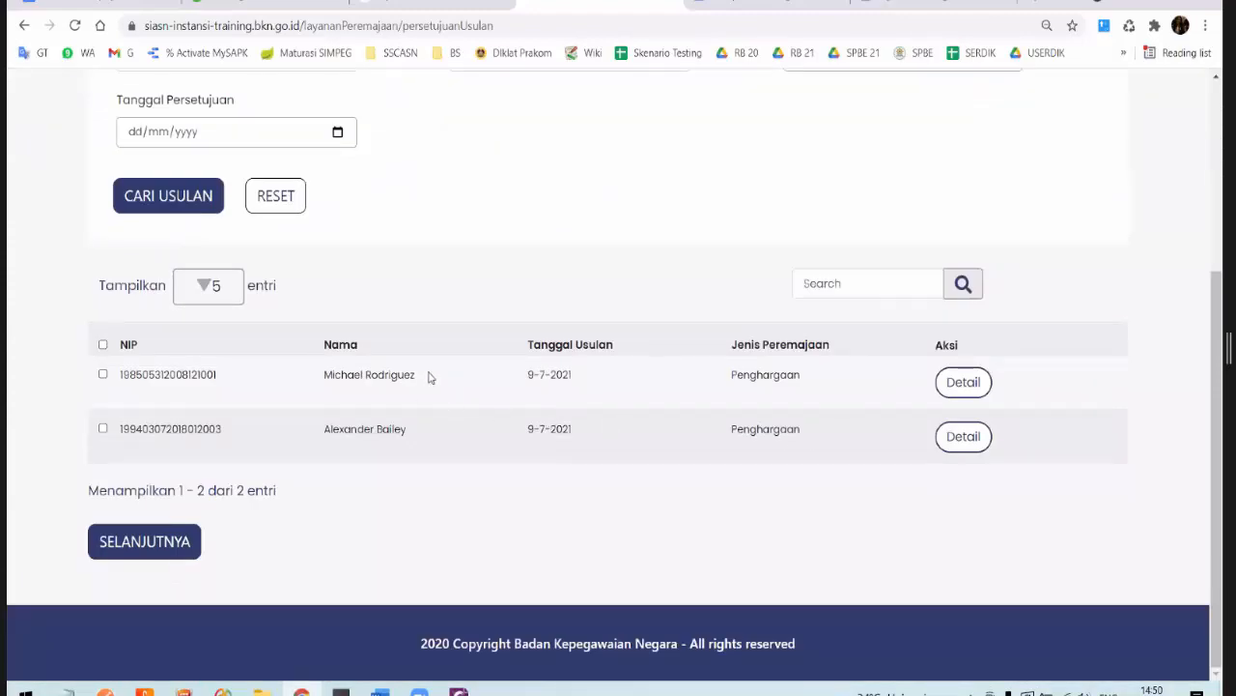
Step: View the details of the first Penghargaan proposal in the Teken Usul list and close them
{"action": "left_click_drag", "start_coordinate": [429, 376], "coordinate": [320, 373]}
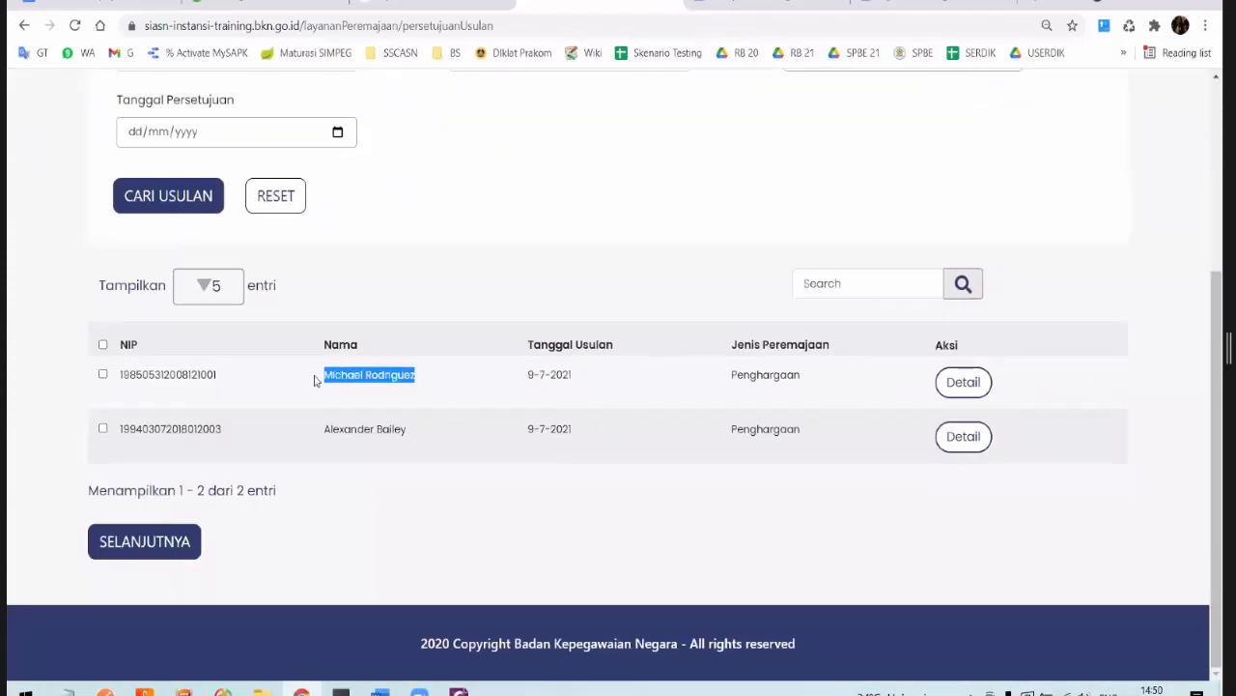
{"action": "left_click", "coordinate": [523, 369]}
{"action": "left_click", "coordinate": [339, 395]}
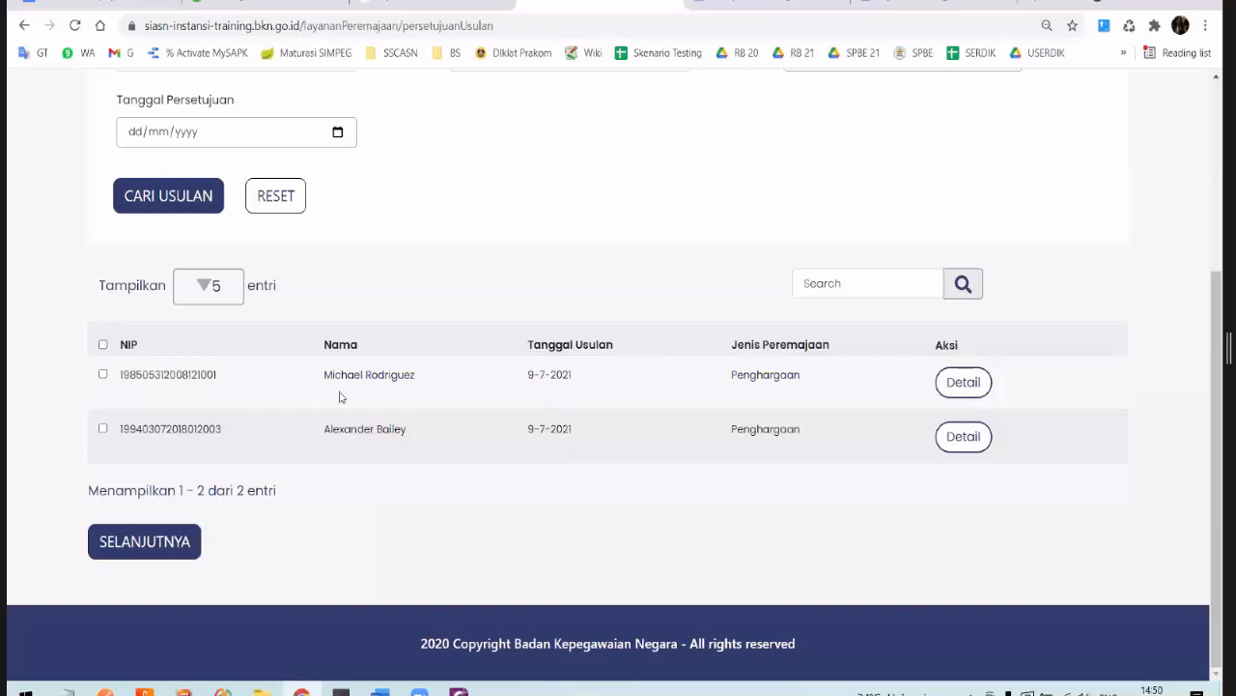
{"action": "left_click", "coordinate": [339, 395]}
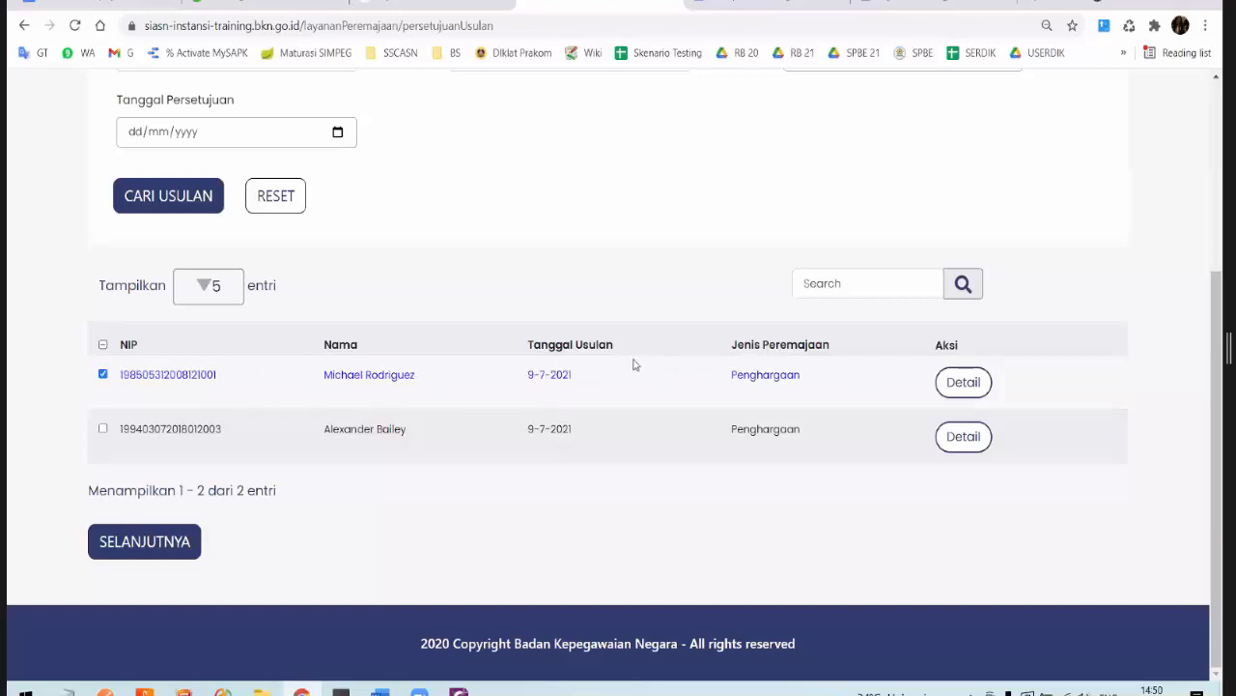
{"action": "left_click", "coordinate": [963, 384]}
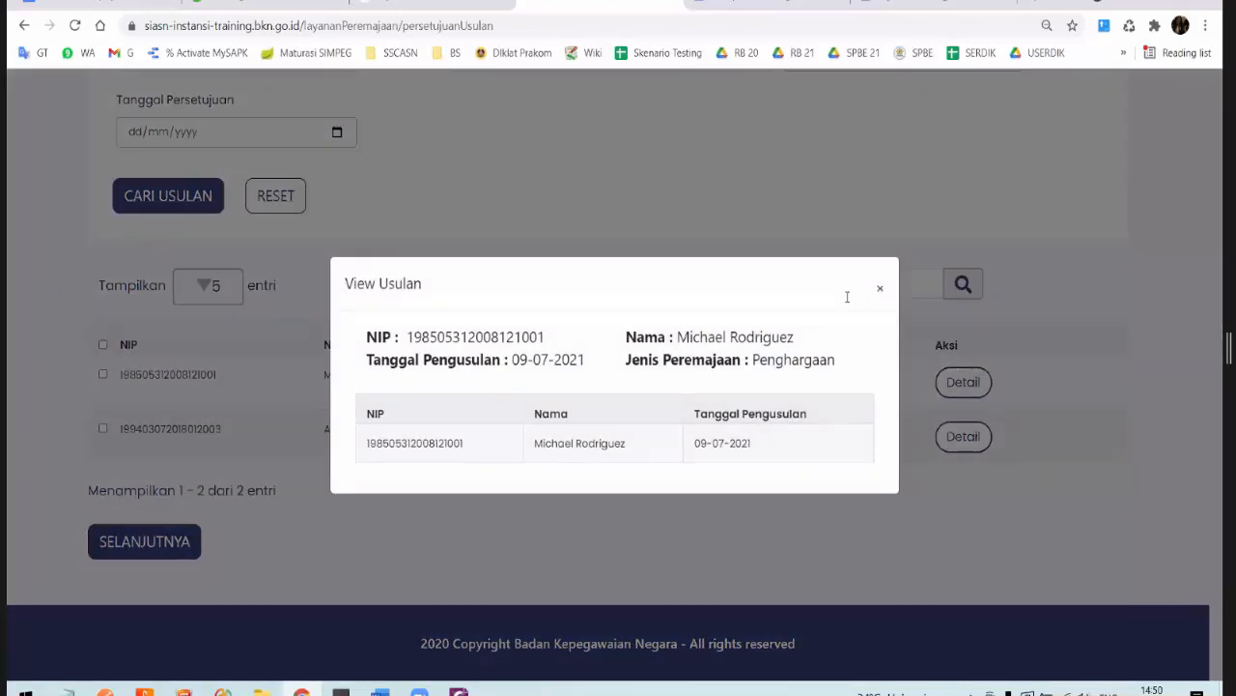
{"action": "left_click", "coordinate": [880, 288]}
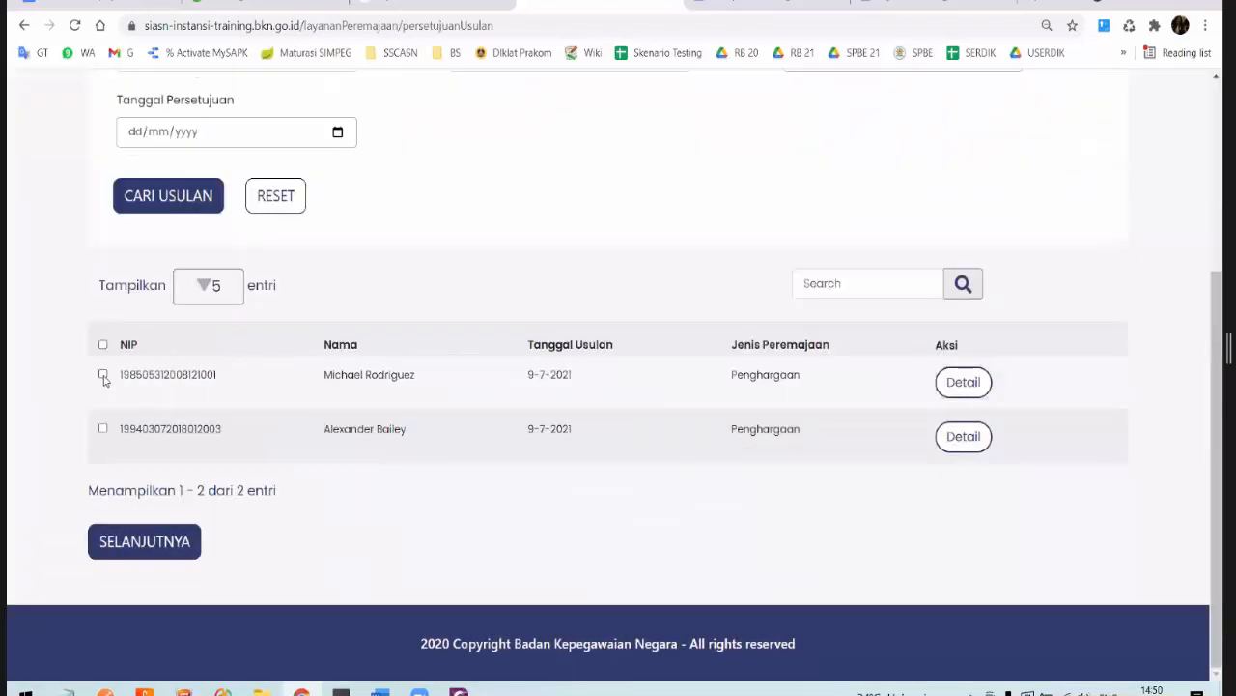
Step: Select only the first Penghargaan proposal for signing and continue to its approval page
{"action": "left_click", "coordinate": [102, 375]}
{"action": "left_click", "coordinate": [102, 428]}
{"action": "left_click", "coordinate": [102, 345]}
{"action": "left_click", "coordinate": [103, 375]}
{"action": "left_click", "coordinate": [103, 346]}
{"action": "left_click", "coordinate": [103, 346]}
{"action": "left_click", "coordinate": [104, 346]}
{"action": "left_click", "coordinate": [102, 373]}
{"action": "scroll", "coordinate": [262, 544], "scroll_direction": "up", "scroll_amount": 3}
{"action": "scroll", "coordinate": [263, 544], "scroll_direction": "down", "scroll_amount": 3}
{"action": "left_click", "coordinate": [159, 541]}
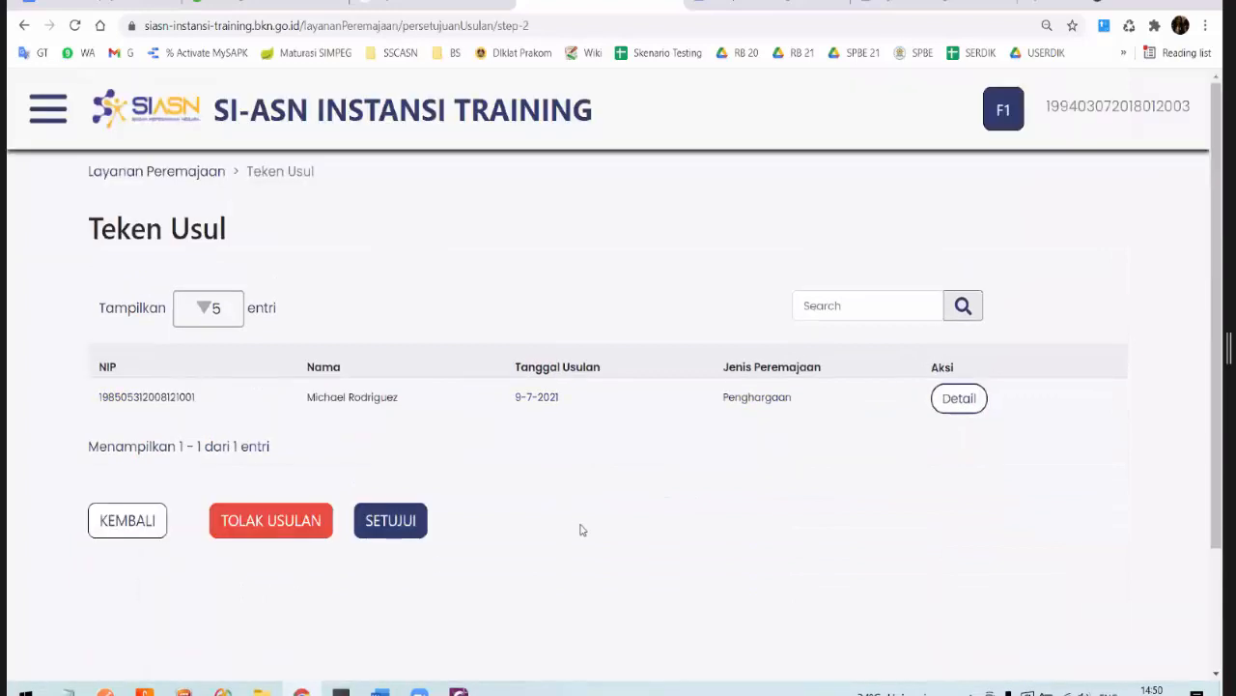
Step: Check the details of the selected Penghargaan proposal on the approval page
{"action": "left_click", "coordinate": [960, 401]}
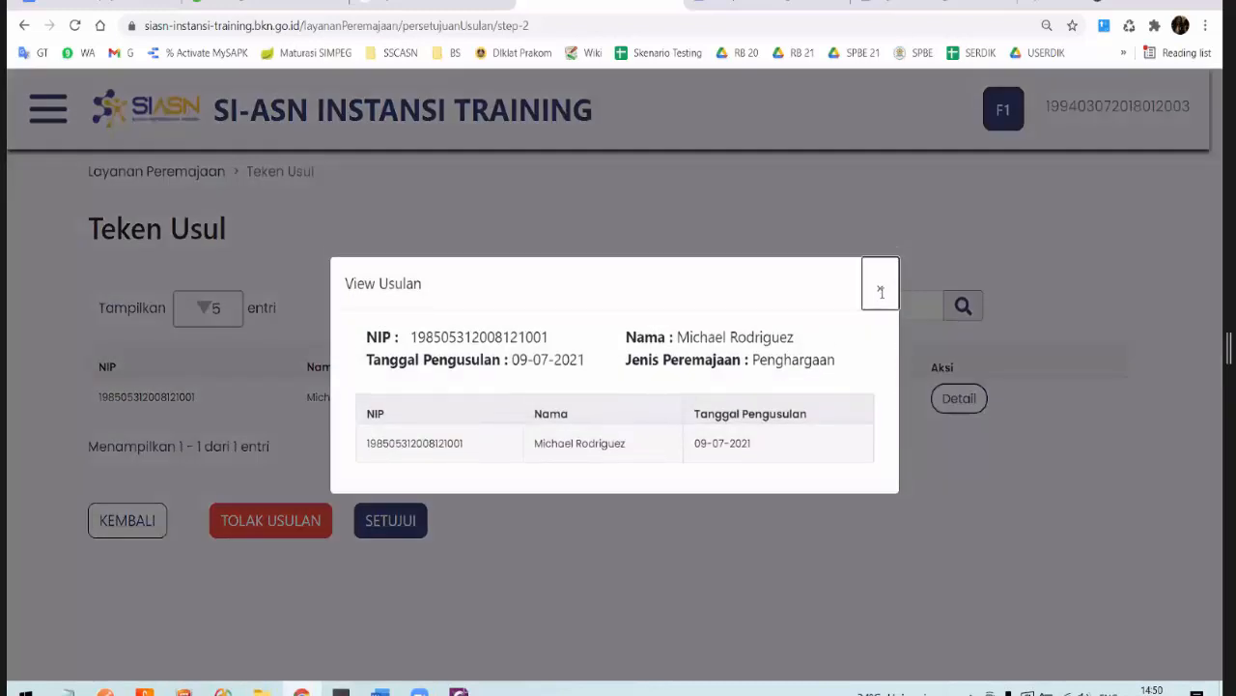
{"action": "left_click", "coordinate": [881, 290]}
{"action": "left_click", "coordinate": [966, 406]}
{"action": "left_click", "coordinate": [882, 290]}
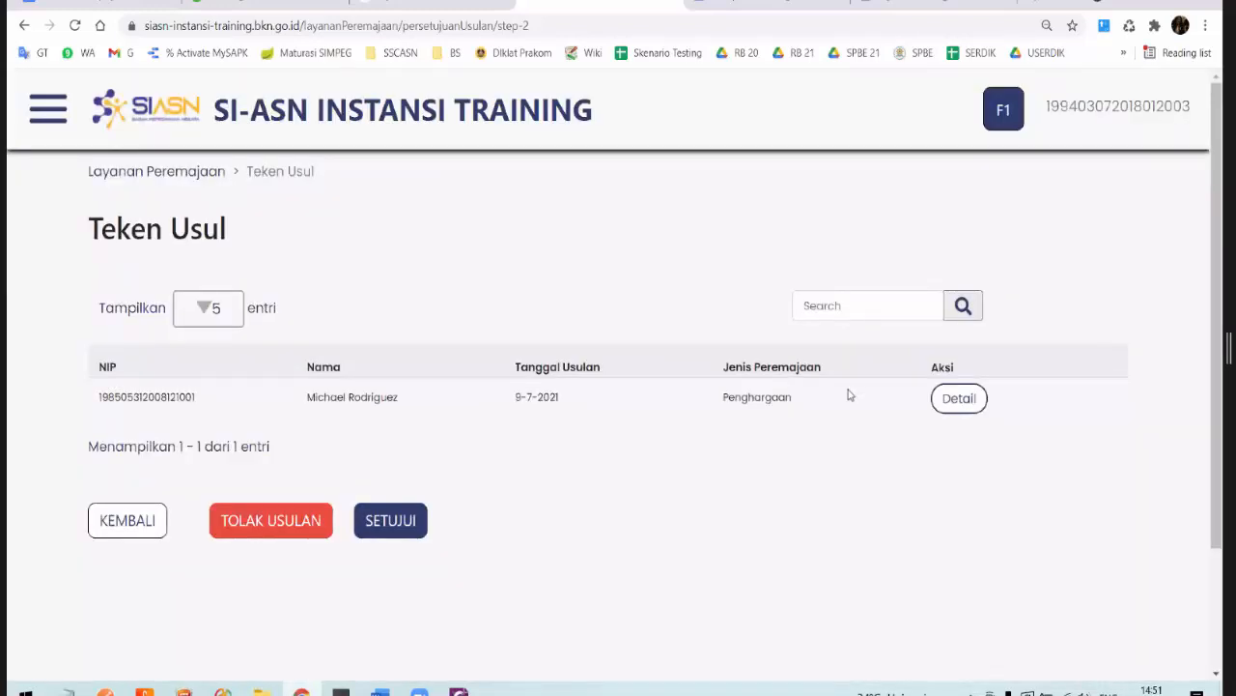
Step: Return to Inbox Usul under the first Layanan Peremajaan group and check the proposals' statuses
{"action": "left_click", "coordinate": [48, 102]}
{"action": "left_click", "coordinate": [87, 156]}
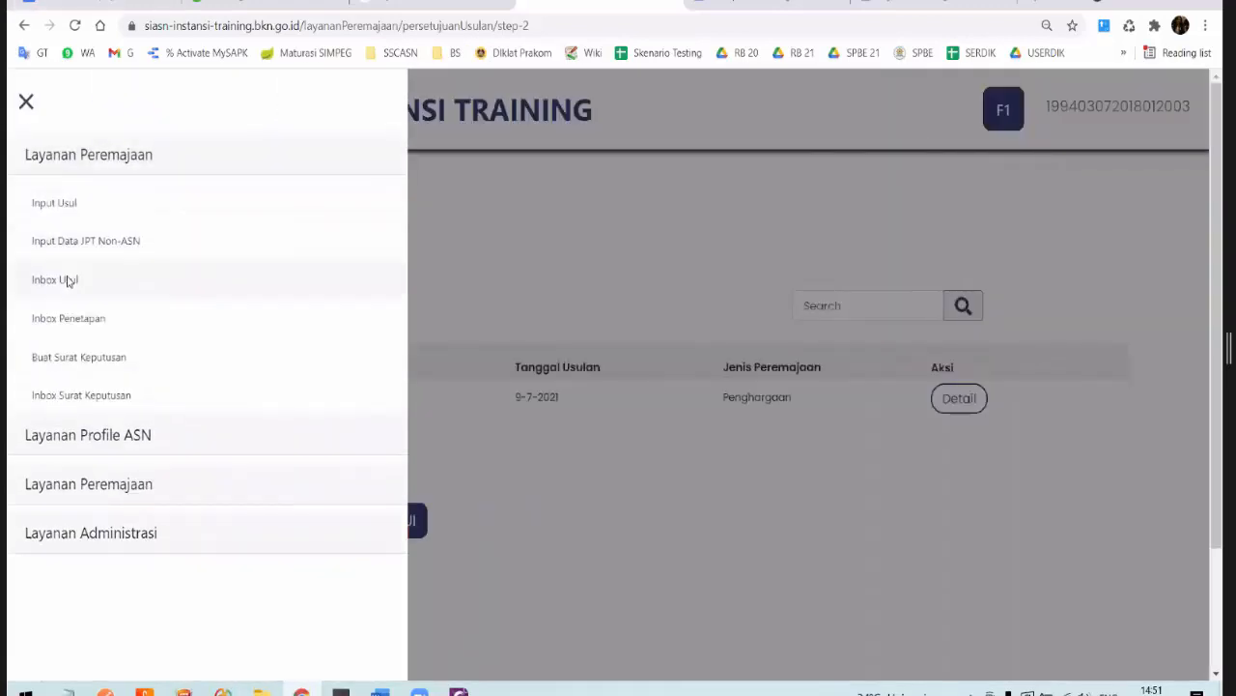
{"action": "left_click", "coordinate": [69, 281]}
{"action": "scroll", "coordinate": [937, 523], "scroll_direction": "down", "scroll_amount": 3}
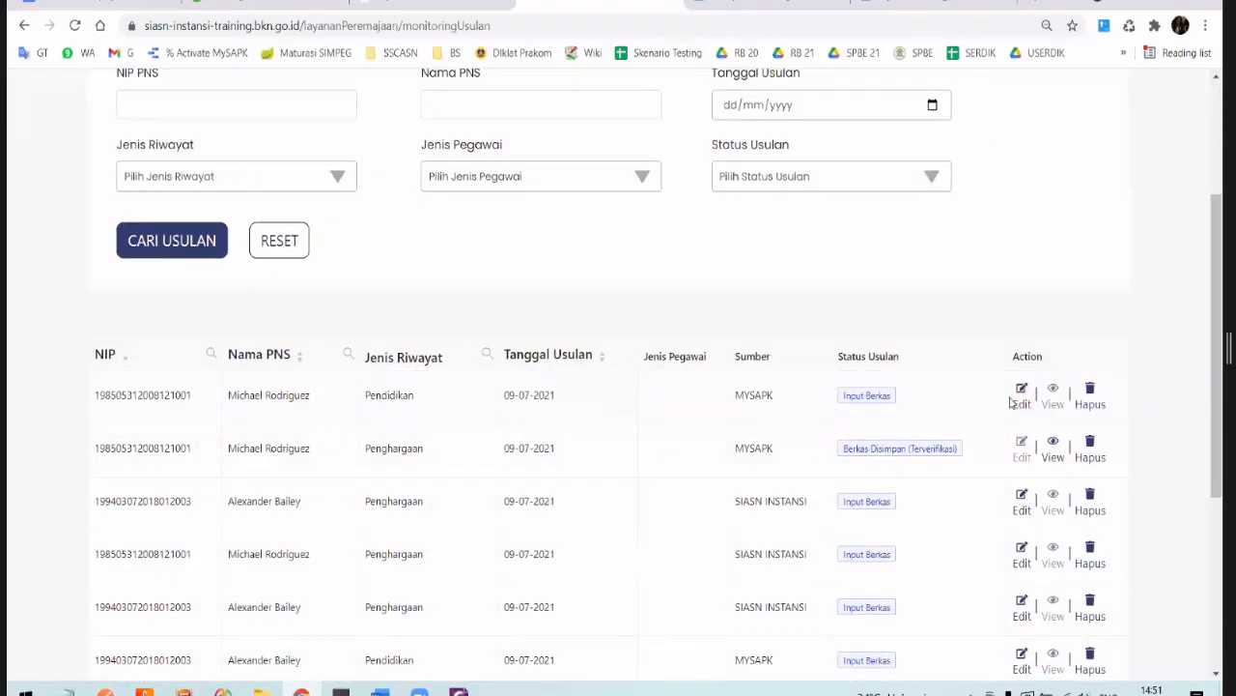
Step: Open the first Pendidikan proposal for editing, look over its education data, and close it
{"action": "left_click", "coordinate": [1021, 391]}
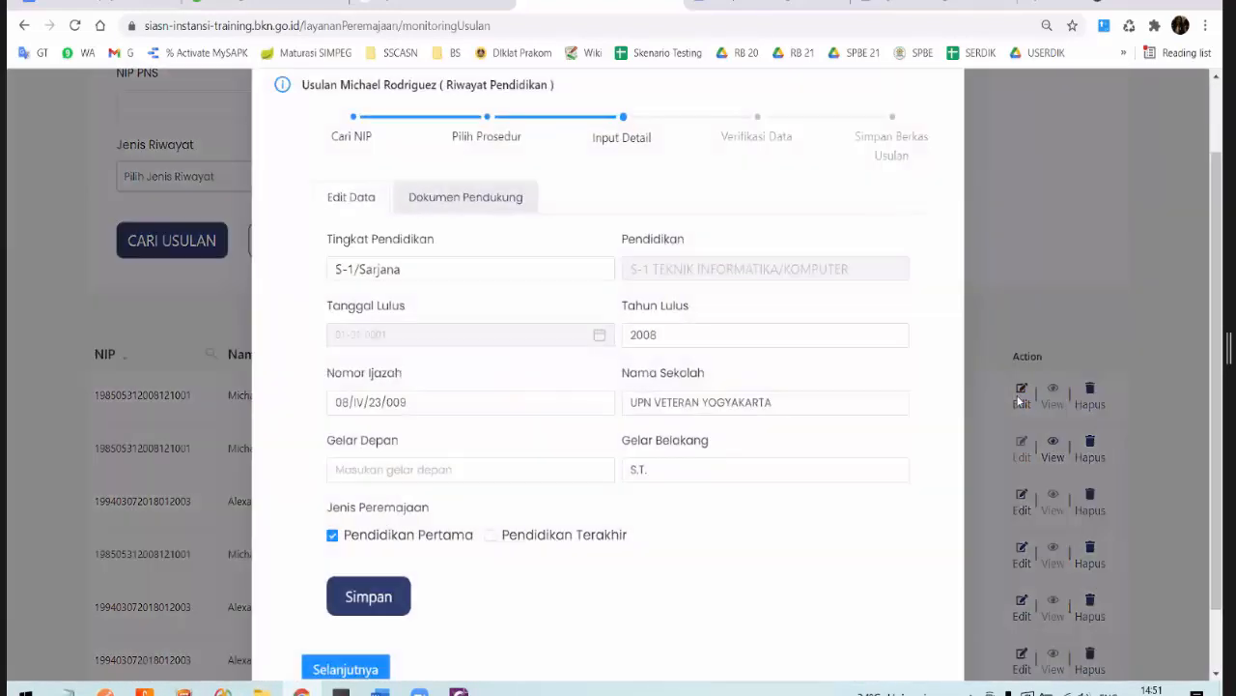
{"action": "scroll", "coordinate": [1030, 283], "scroll_direction": "down", "scroll_amount": 2}
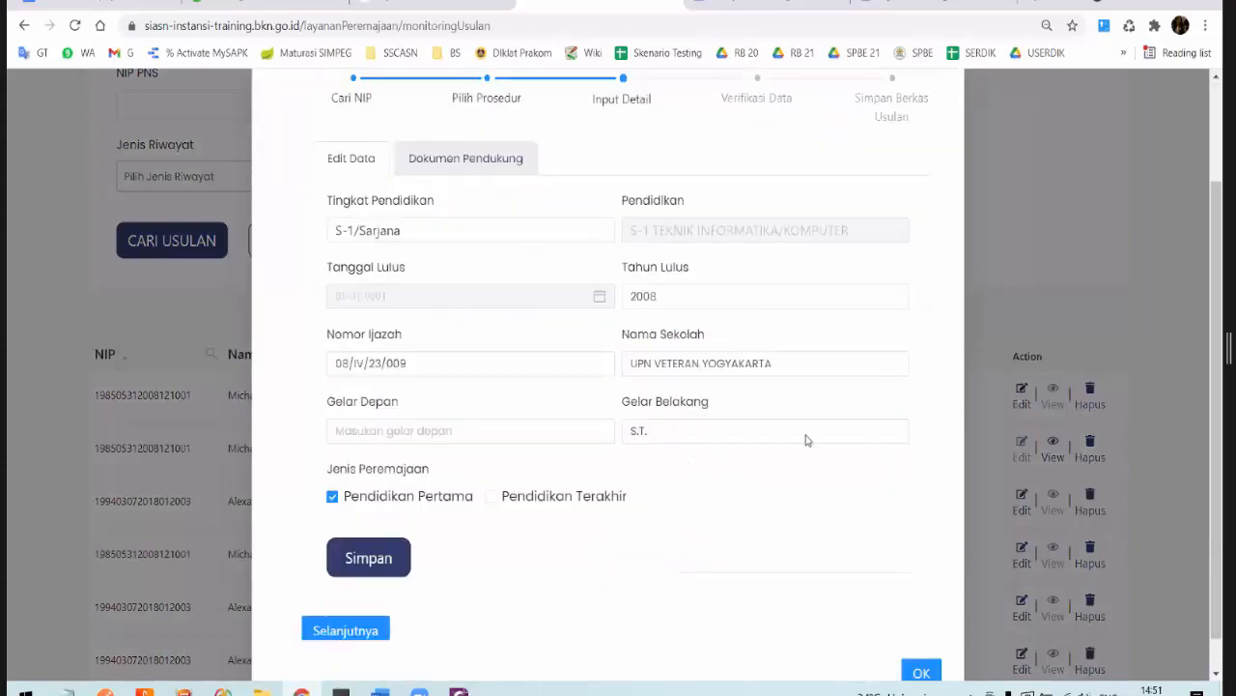
{"action": "left_click", "coordinate": [931, 638]}
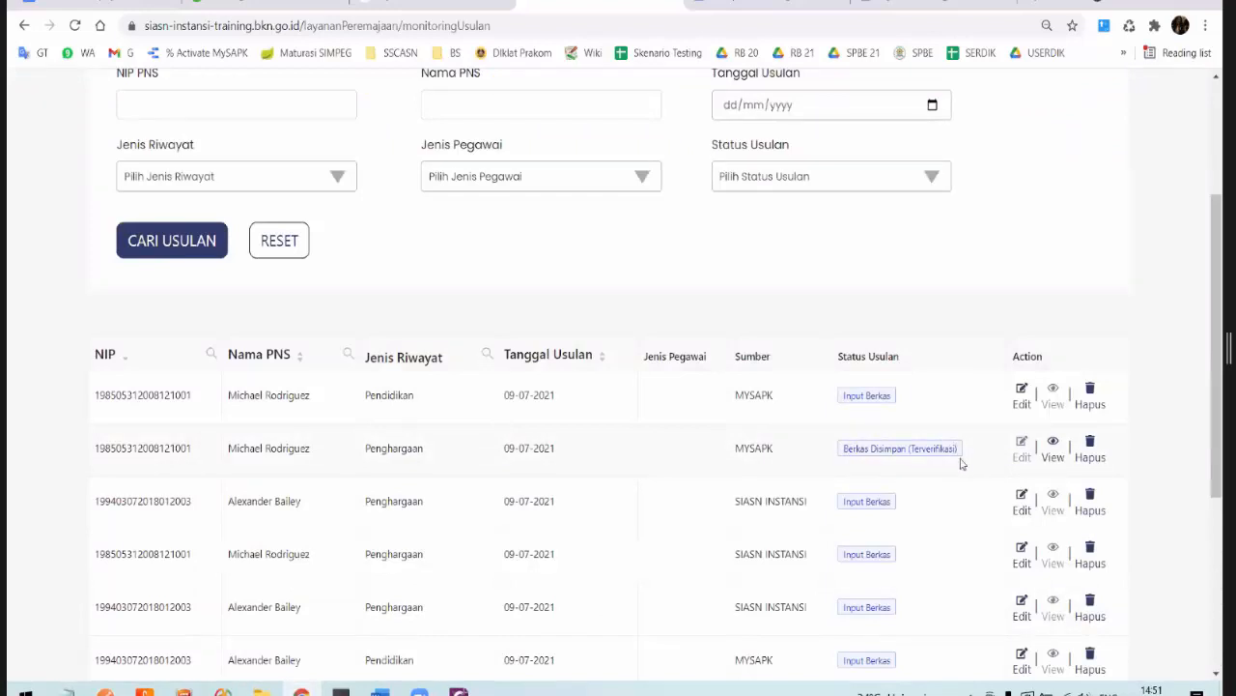
Step: Try to open the Penghargaan proposal with status Berkas Disimpan (Terverifikasi) for editing, and view it
{"action": "left_click", "coordinate": [1025, 454]}
{"action": "left_click", "coordinate": [1051, 452]}
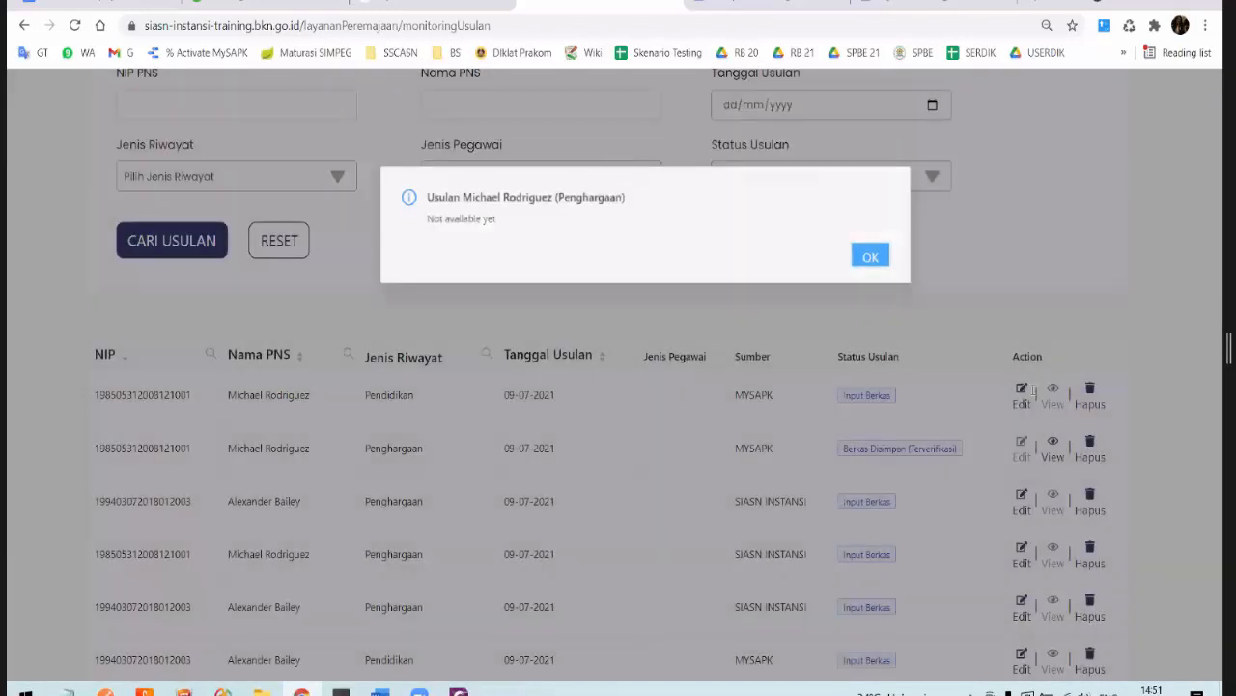
Step: Reopen the first Pendidikan proposal for editing and check which supporting documents it requires
{"action": "left_click", "coordinate": [1031, 389]}
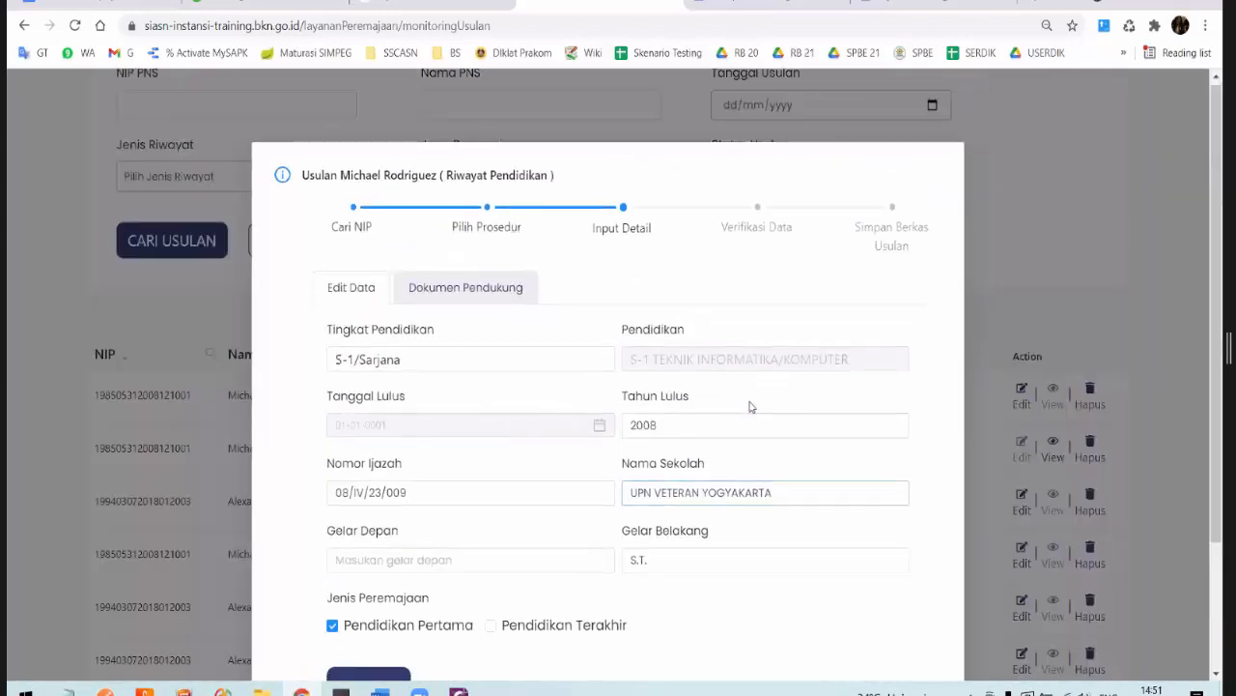
{"action": "scroll", "coordinate": [750, 407], "scroll_direction": "down", "scroll_amount": 2}
{"action": "scroll", "coordinate": [751, 407], "scroll_direction": "up", "scroll_amount": 1}
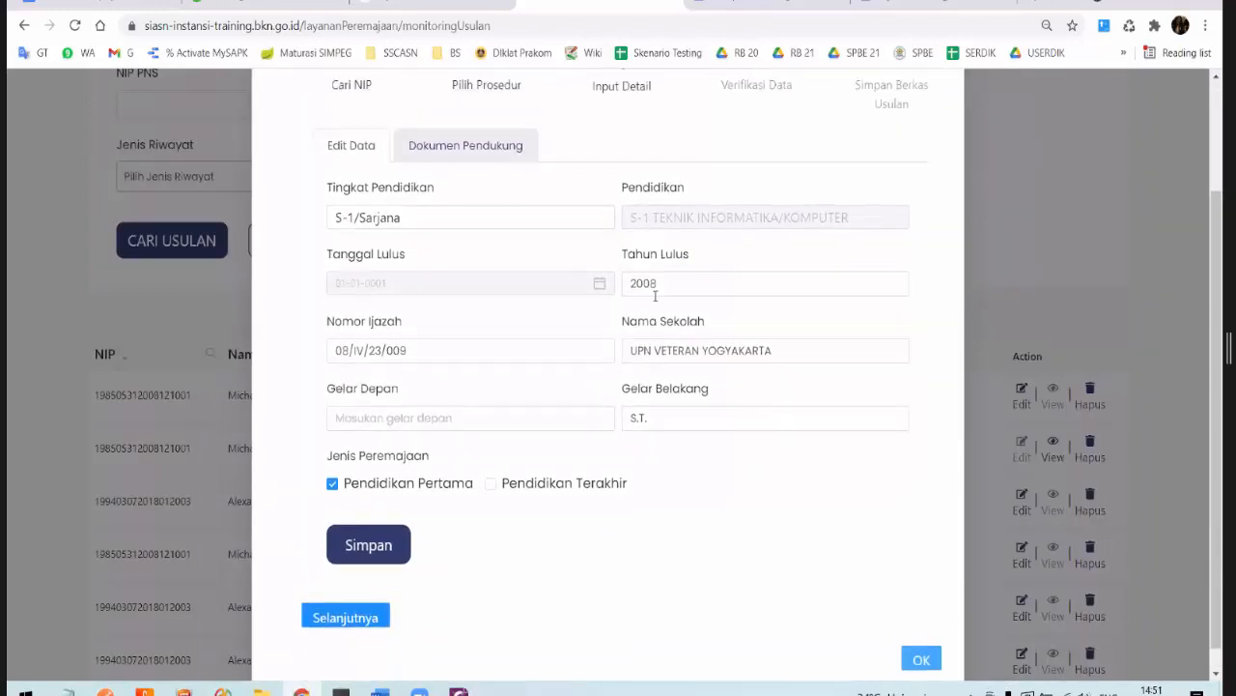
{"action": "left_click", "coordinate": [456, 174]}
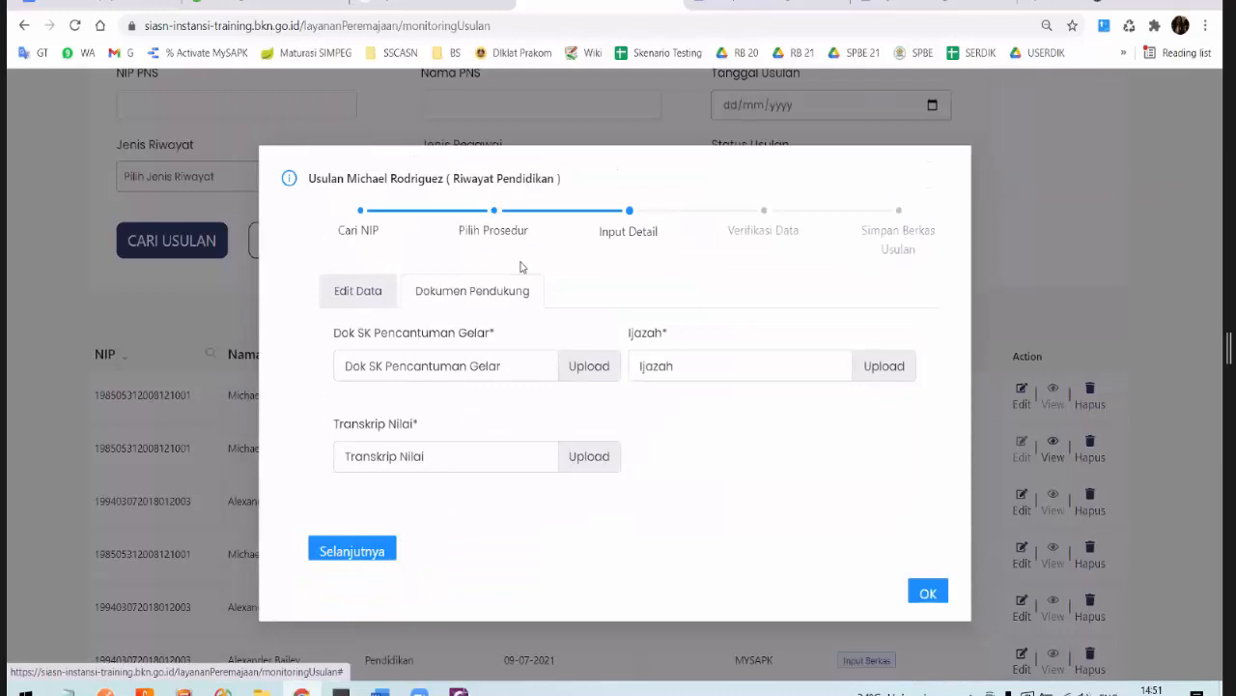
Step: Review the proposal's education data, including Nomor Ijazah, Tahun Lulus, Gelar Belakang and Jenis Peremajaan
{"action": "left_click", "coordinate": [384, 291]}
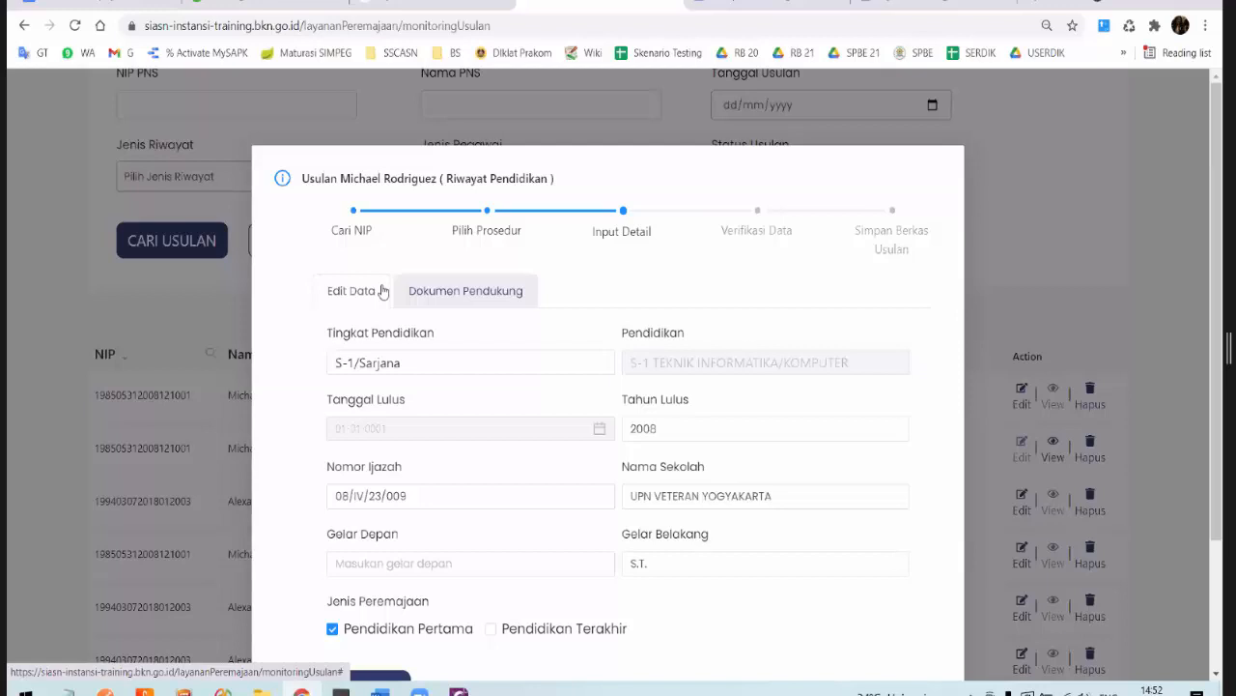
{"action": "left_click", "coordinate": [475, 502]}
{"action": "scroll", "coordinate": [474, 502], "scroll_direction": "down", "scroll_amount": 2}
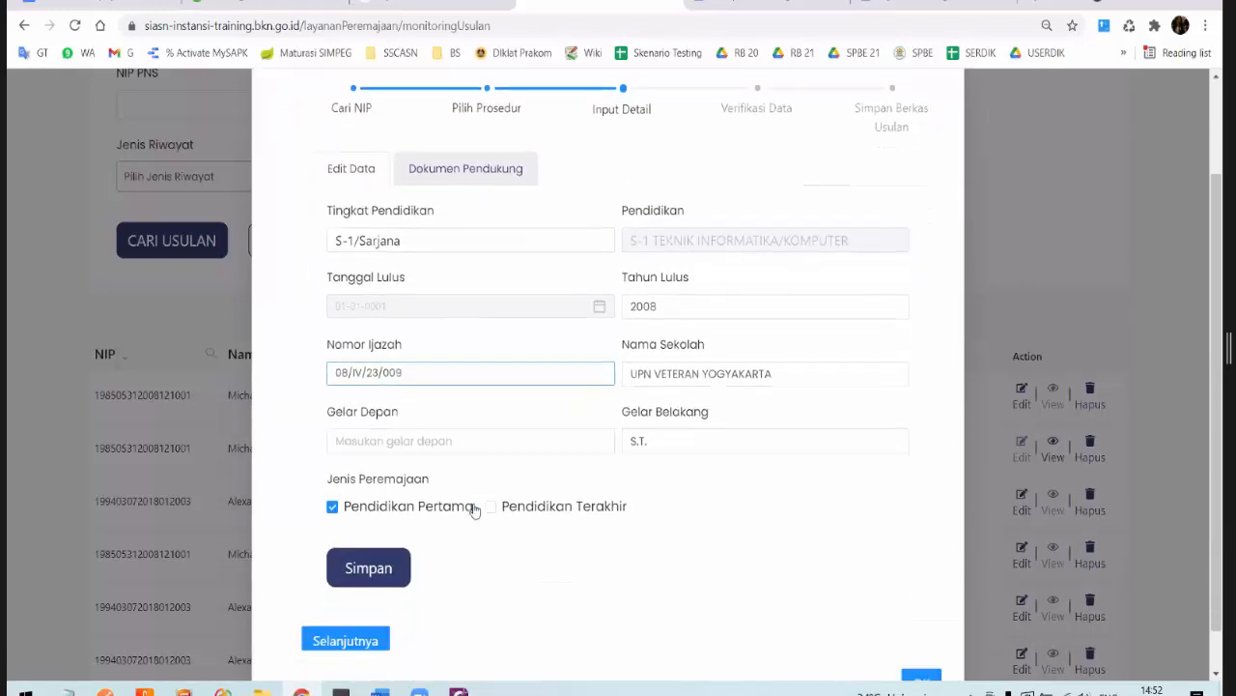
{"action": "scroll", "coordinate": [621, 450], "scroll_direction": "up", "scroll_amount": 2}
{"action": "left_click", "coordinate": [669, 416]}
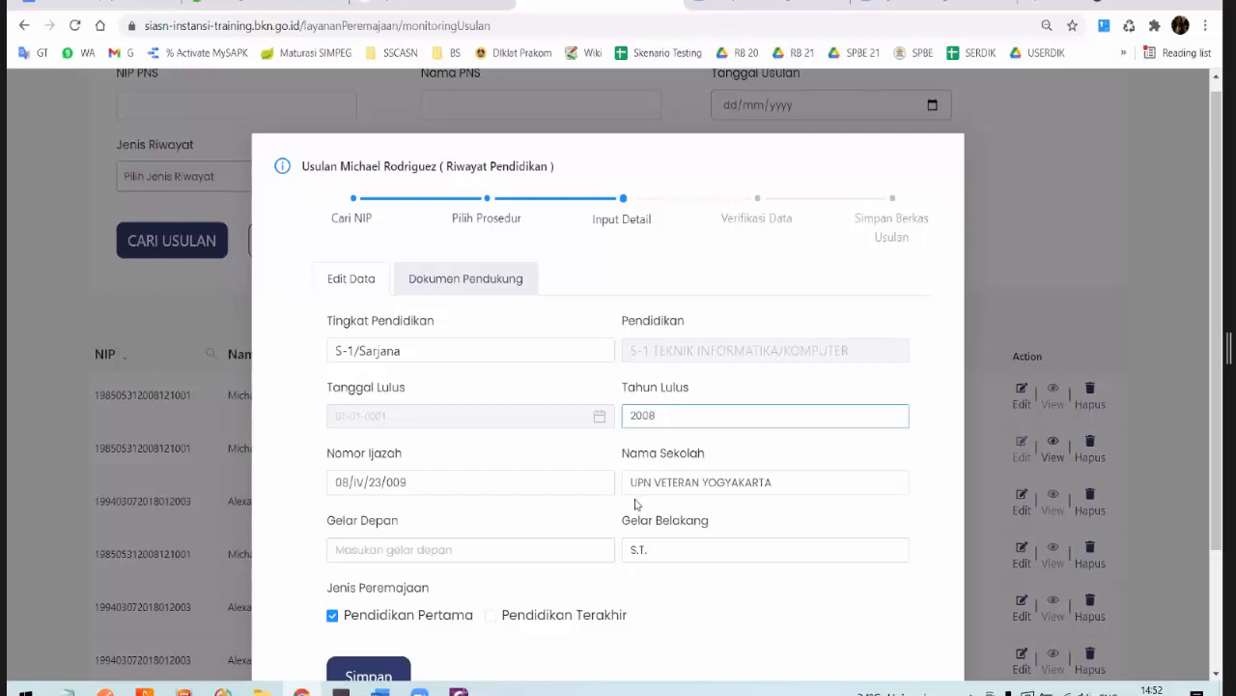
{"action": "left_click", "coordinate": [682, 550]}
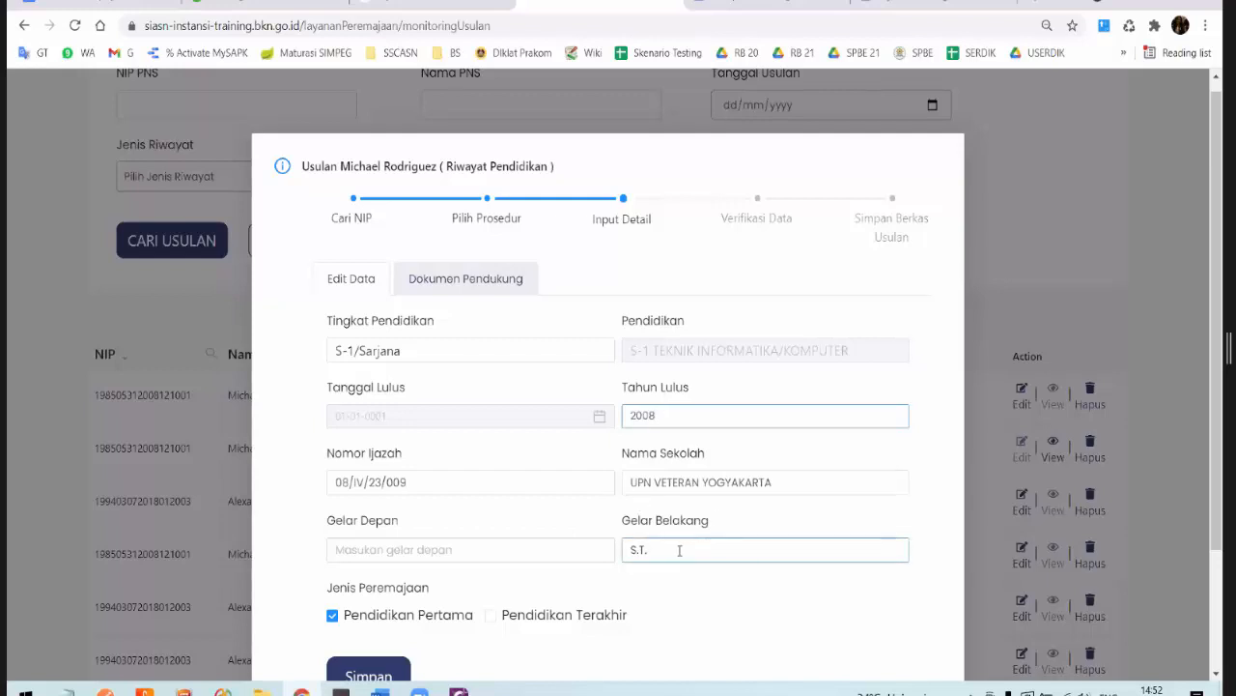
{"action": "scroll", "coordinate": [681, 550], "scroll_direction": "down", "scroll_amount": 2}
{"action": "scroll", "coordinate": [493, 304], "scroll_direction": "up", "scroll_amount": 2}
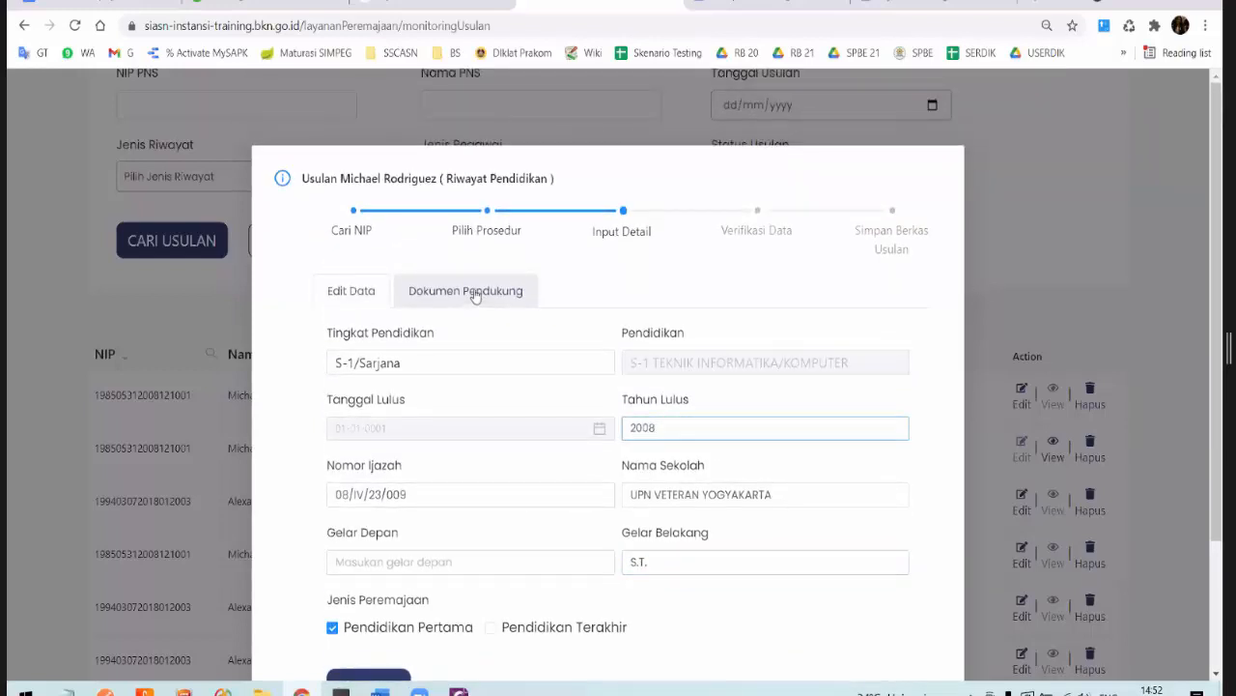
Step: Advance the Pendidikan proposal to Verifikasi Data and review its education data and supporting documents
{"action": "left_click", "coordinate": [474, 293]}
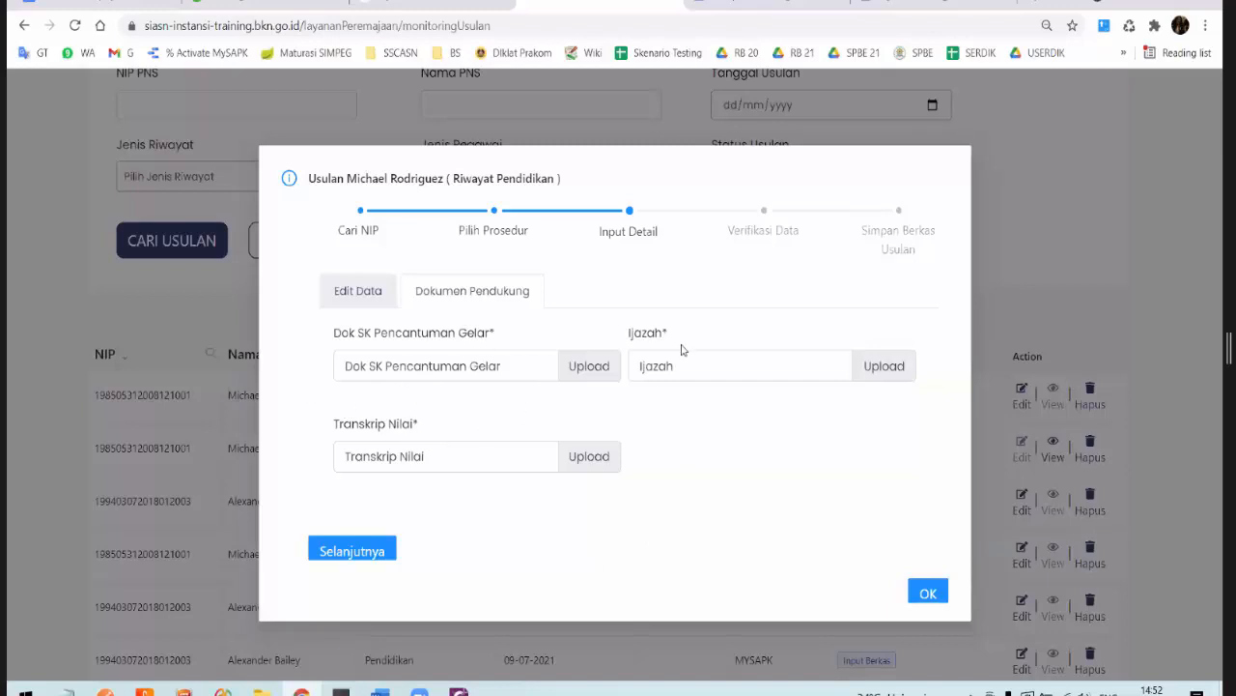
{"action": "left_click", "coordinate": [354, 553]}
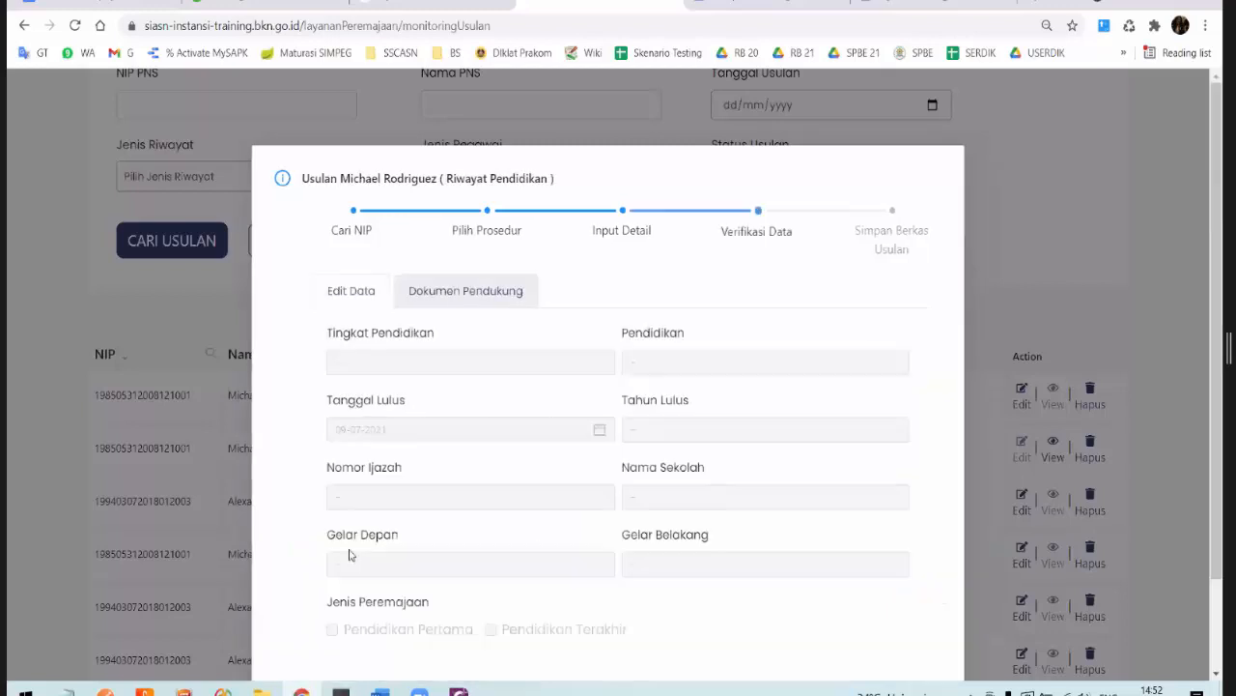
{"action": "scroll", "coordinate": [460, 541], "scroll_direction": "down", "scroll_amount": 2}
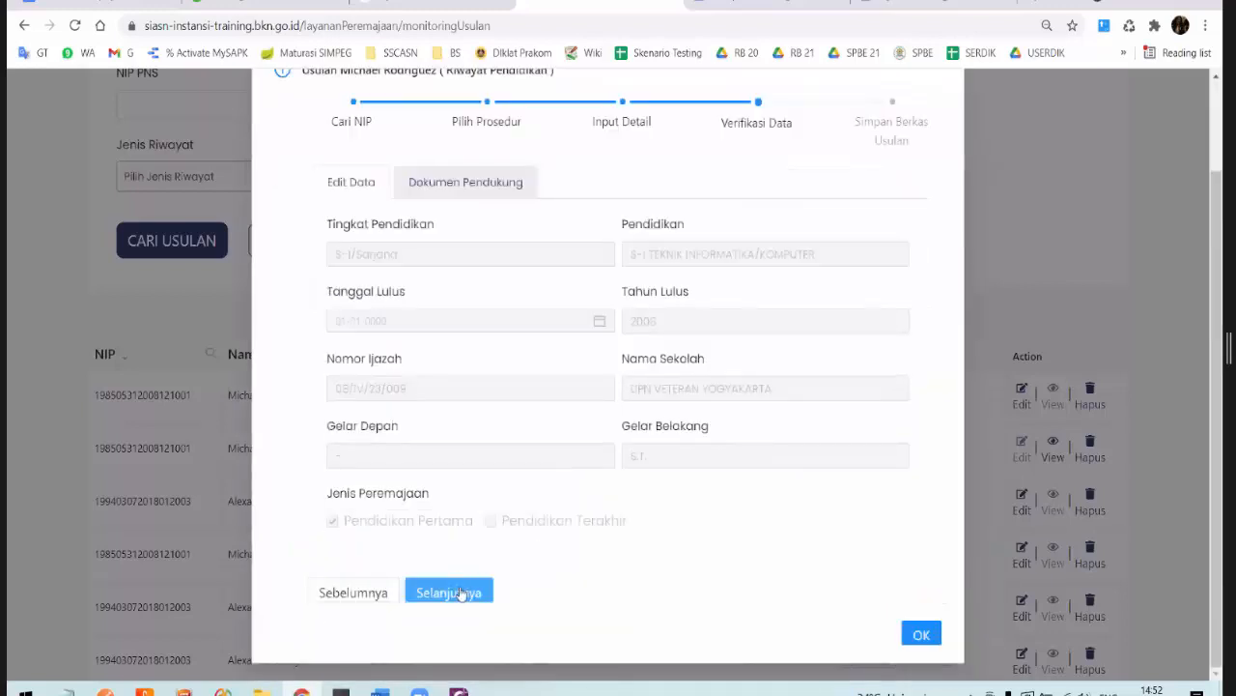
{"action": "left_click", "coordinate": [465, 182]}
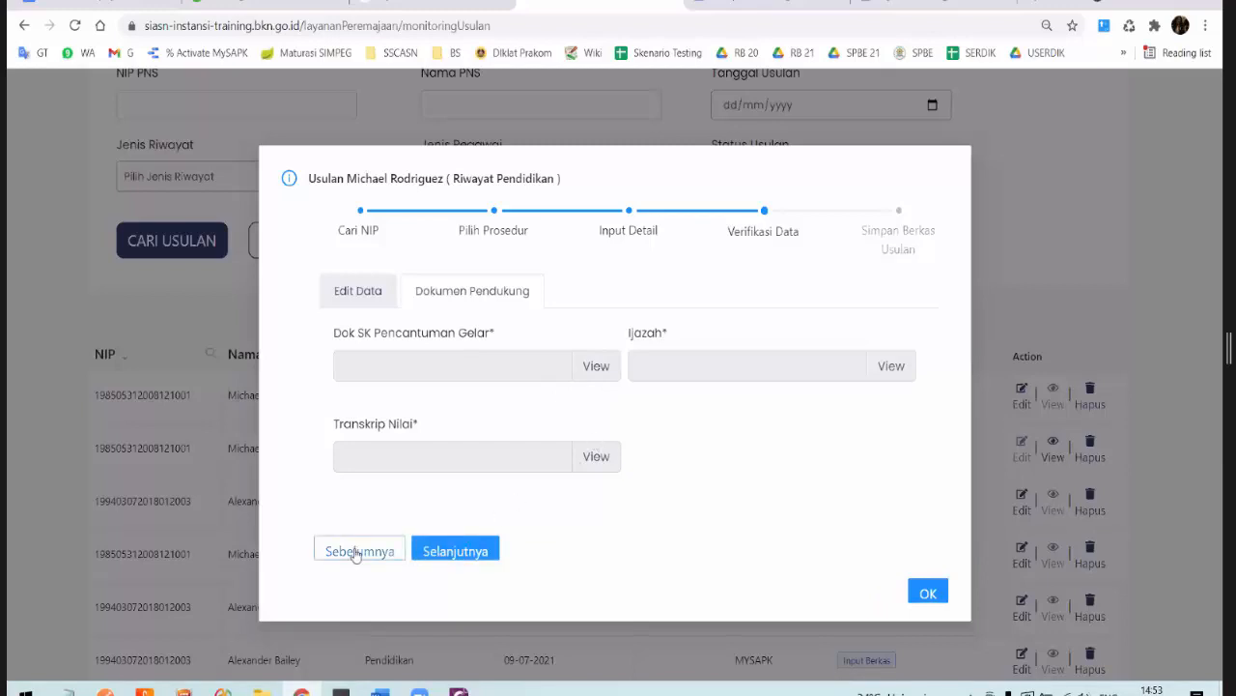
Step: Preview the Simpan Berkas Usulan stage, then return to Verifikasi Data and recheck the education data and supporting documents
{"action": "left_click", "coordinate": [479, 551]}
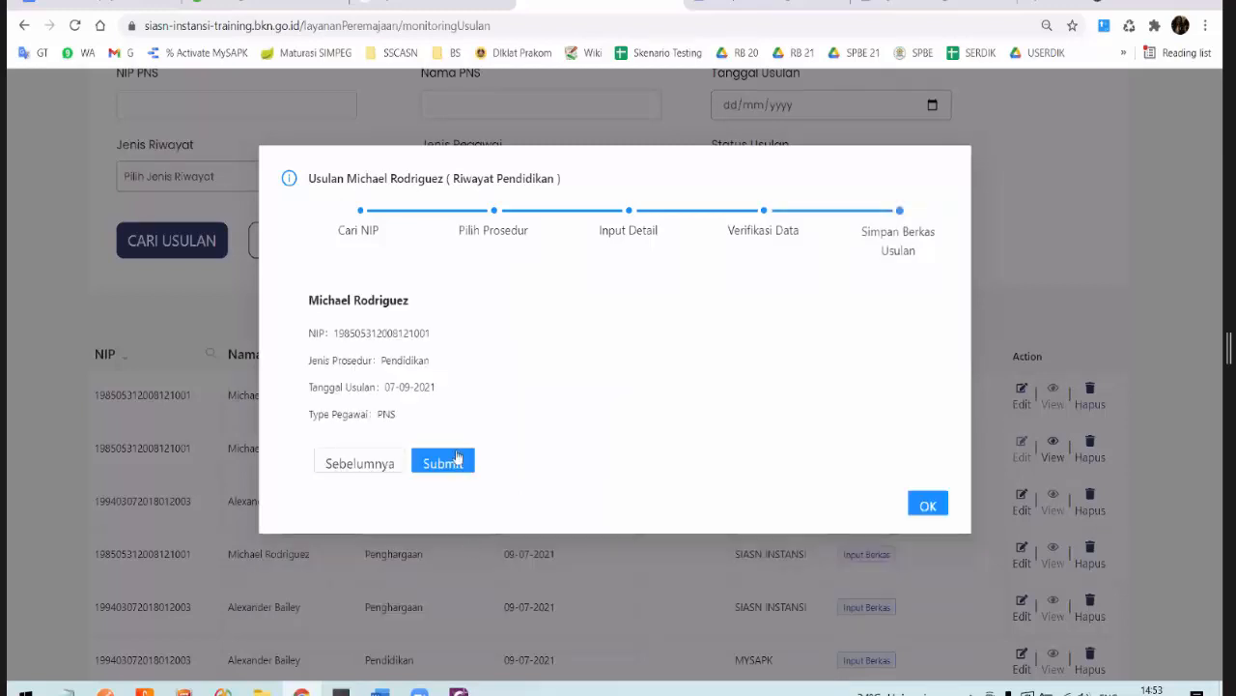
{"action": "left_click", "coordinate": [358, 463]}
{"action": "scroll", "coordinate": [707, 457], "scroll_direction": "down", "scroll_amount": 2}
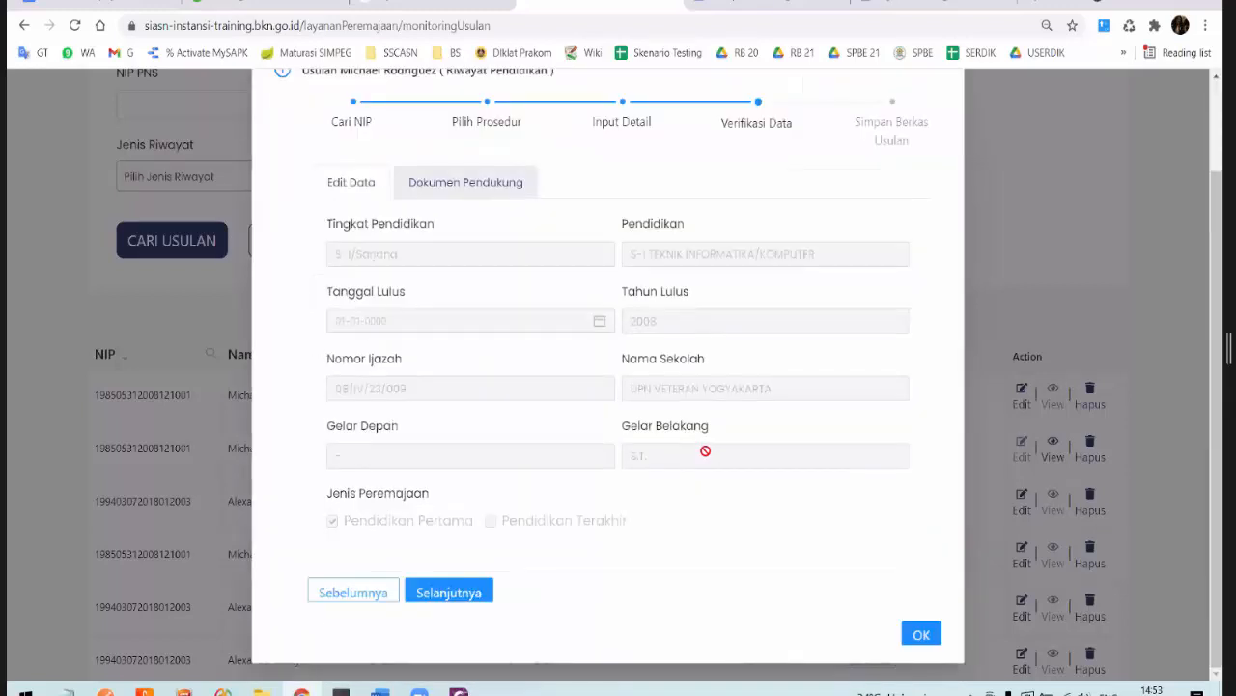
{"action": "scroll", "coordinate": [707, 456], "scroll_direction": "up", "scroll_amount": 2}
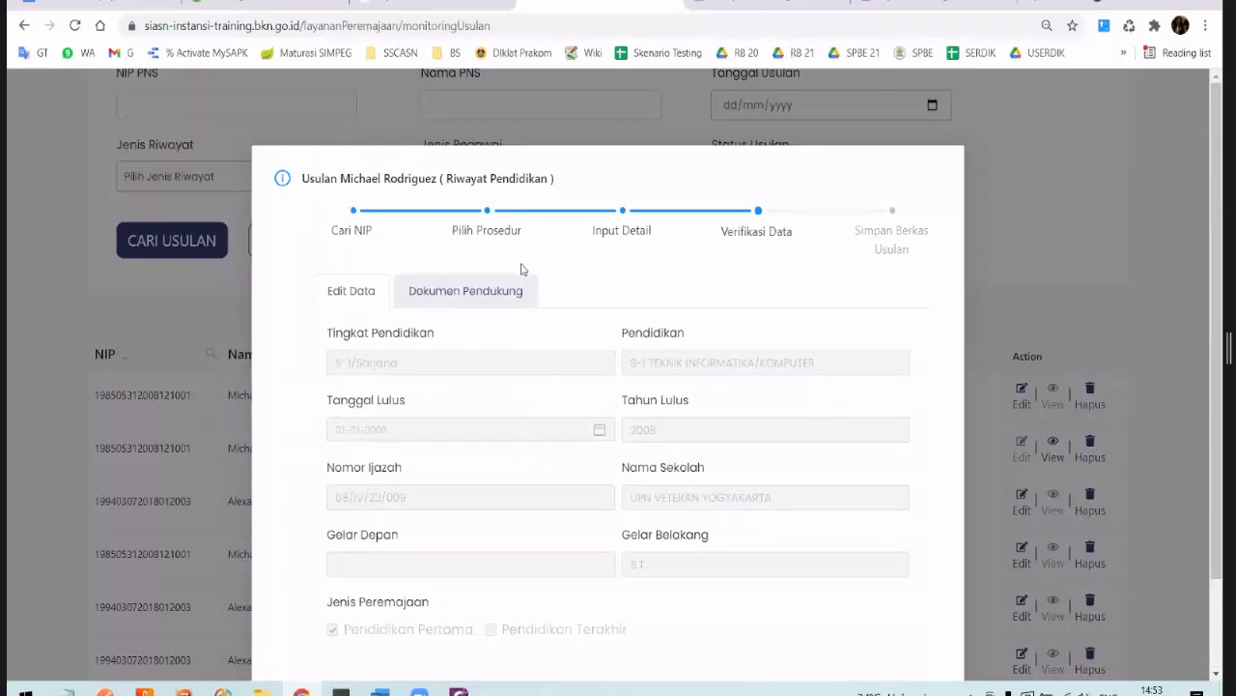
{"action": "left_click", "coordinate": [430, 302]}
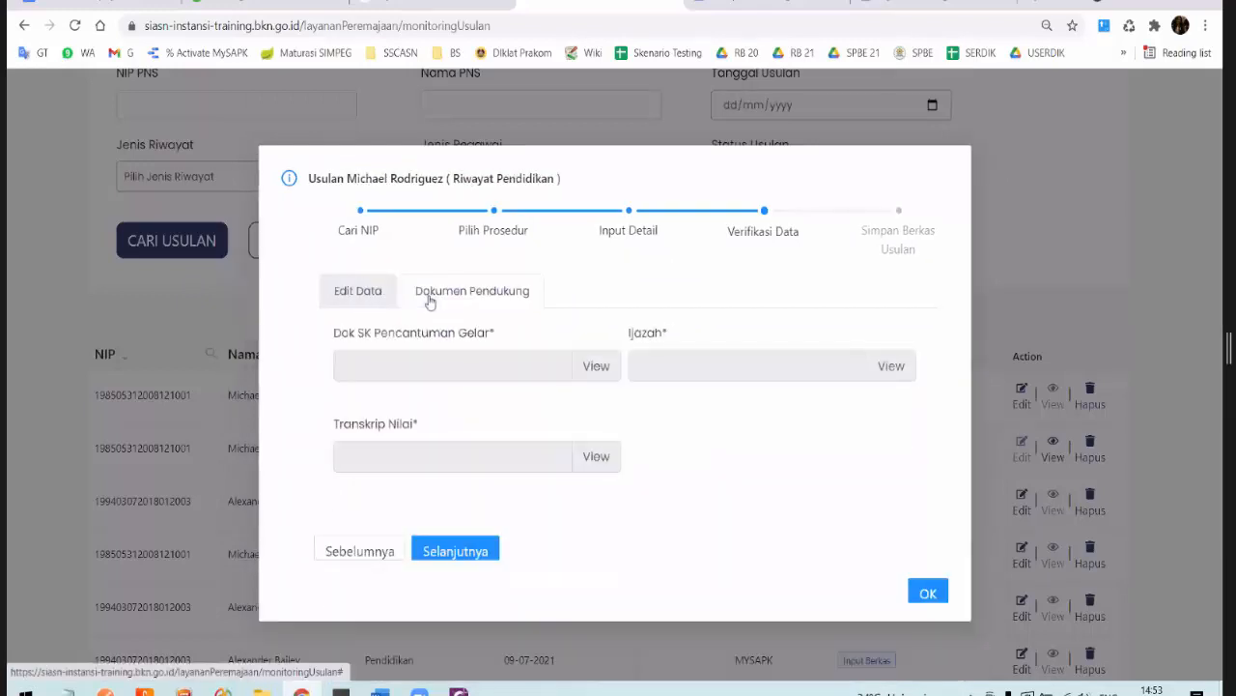
Step: Recheck the Pendidikan proposal's education data on the Verifikasi Data stage and close the proposal
{"action": "left_click", "coordinate": [351, 302]}
{"action": "scroll", "coordinate": [787, 606], "scroll_direction": "down", "scroll_amount": 1}
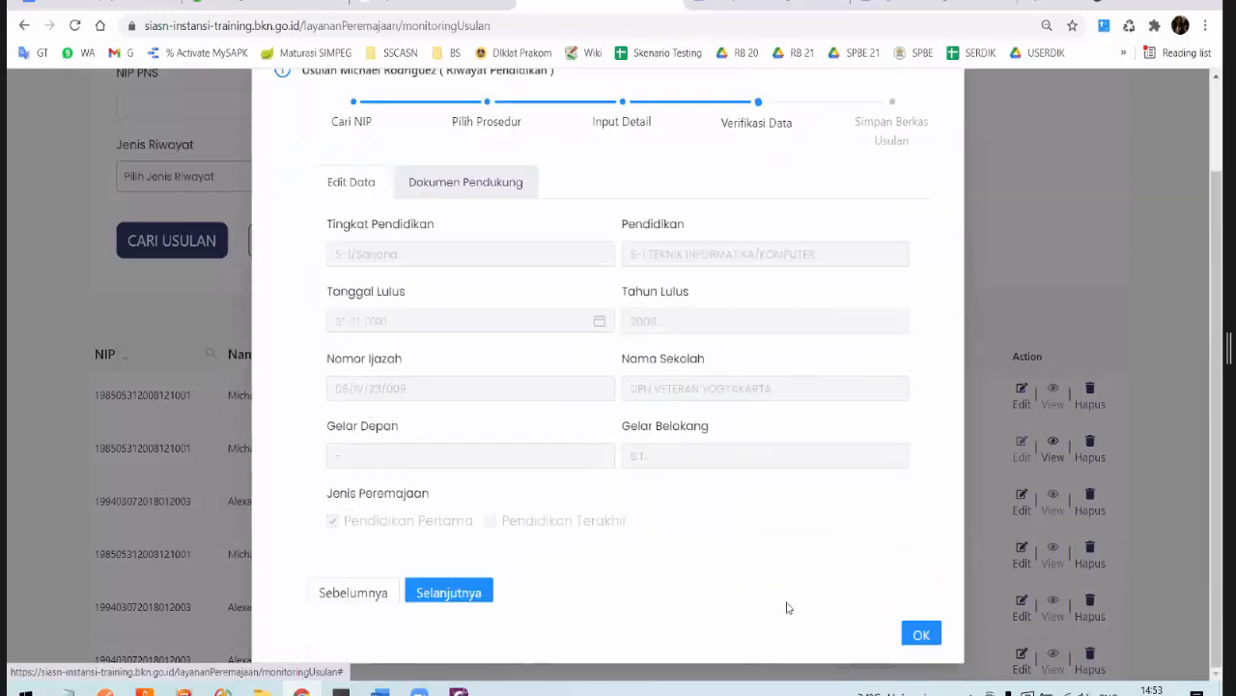
{"action": "left_click", "coordinate": [934, 640]}
{"action": "left_click", "coordinate": [920, 636]}
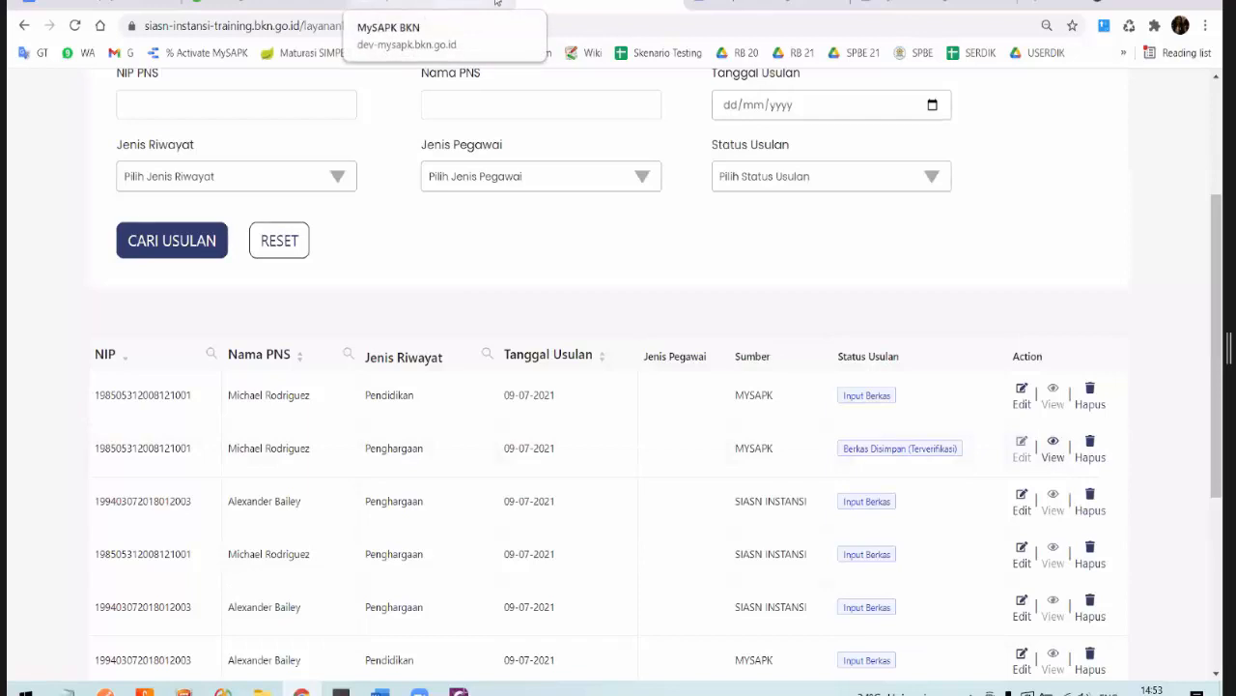
Step: Open the Teken Usul page of Layanan Peremajaan
{"action": "scroll", "coordinate": [234, 150], "scroll_direction": "up", "scroll_amount": 3}
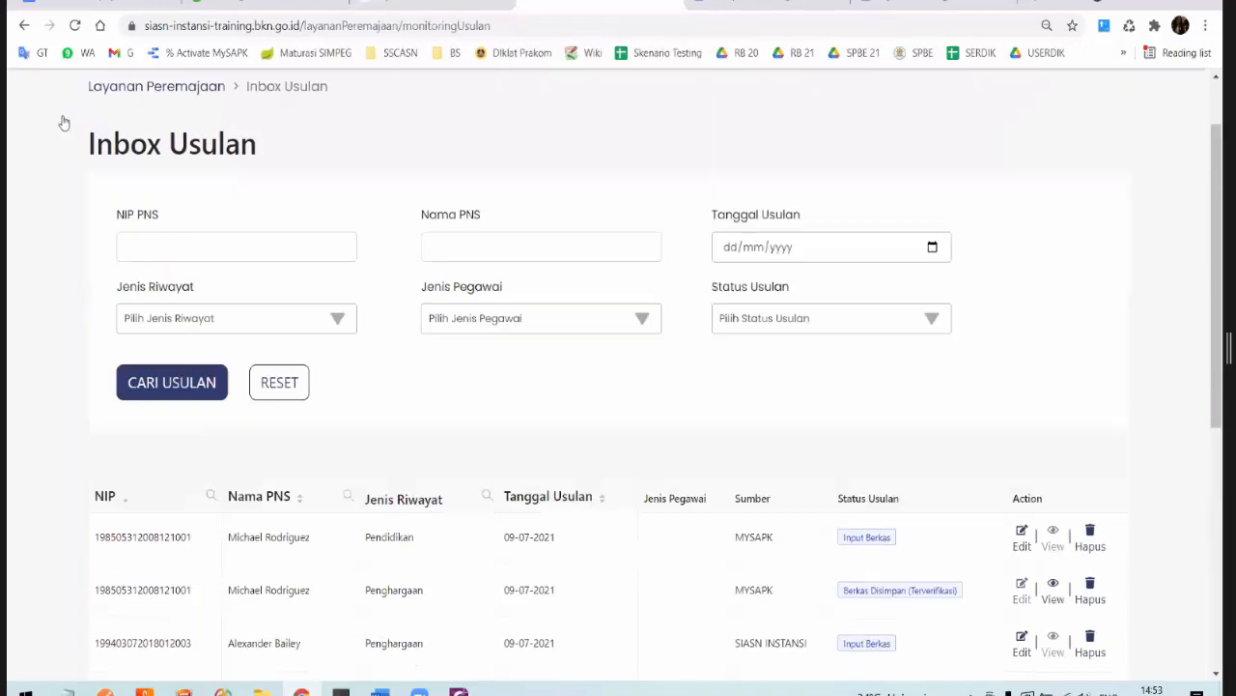
{"action": "left_click", "coordinate": [44, 112]}
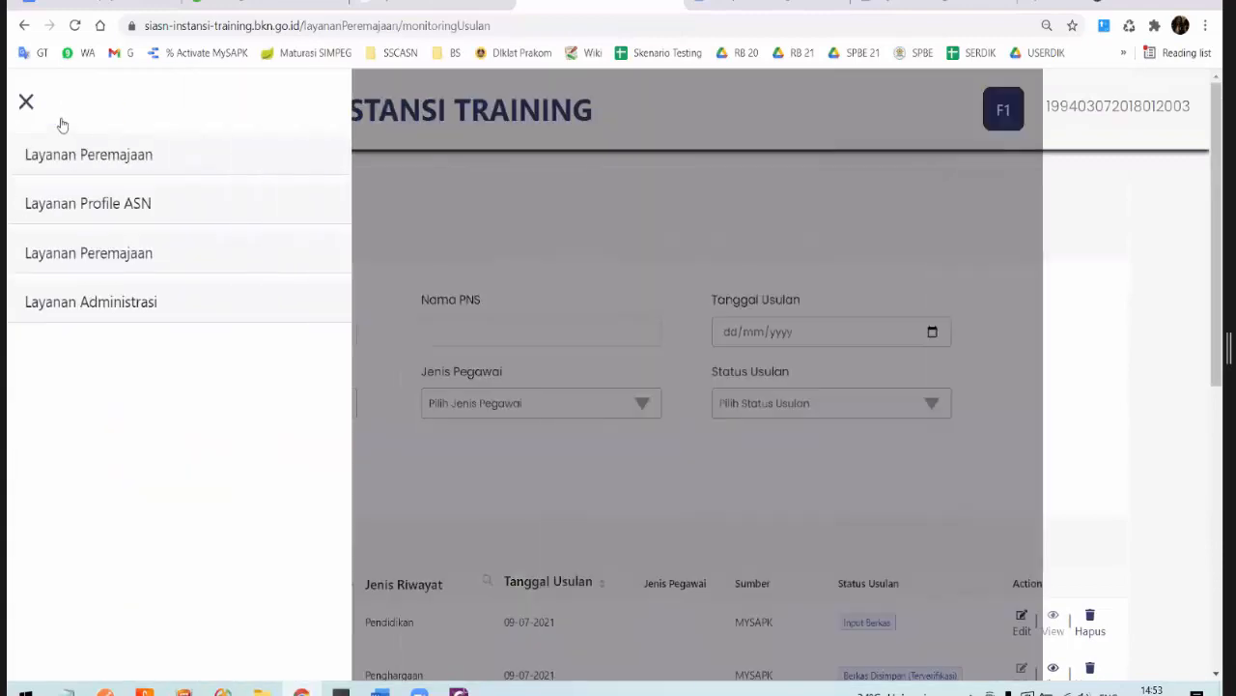
{"action": "left_click", "coordinate": [132, 252]}
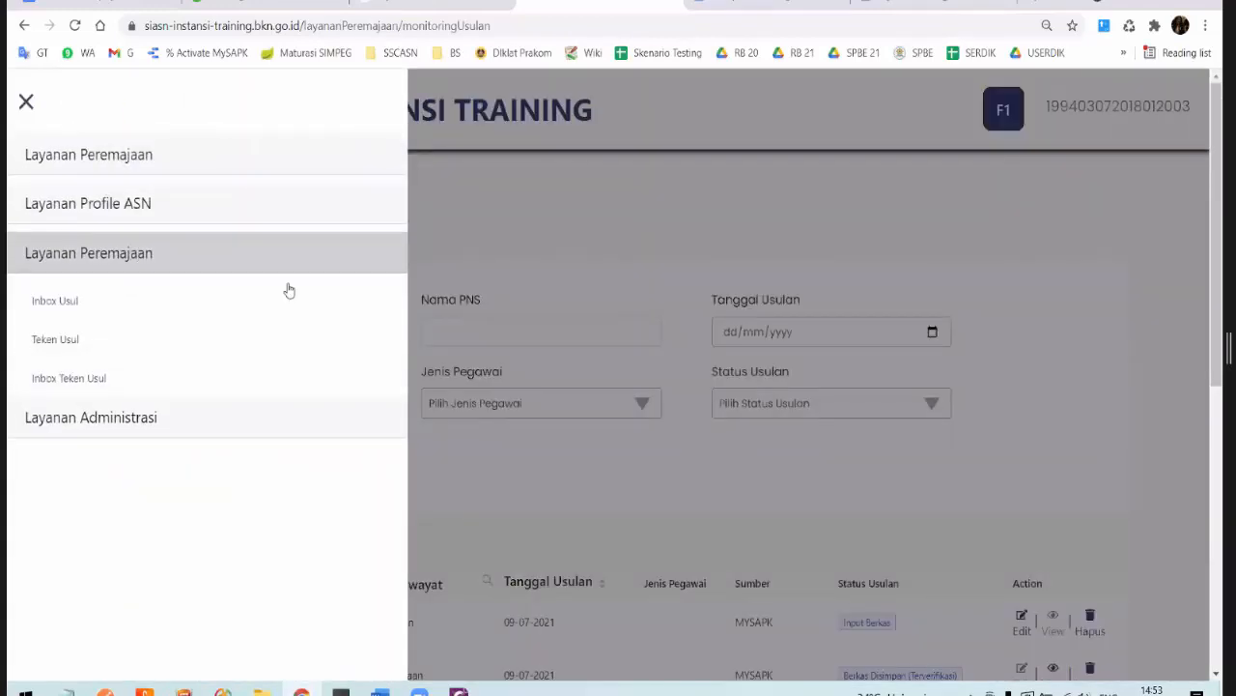
{"action": "scroll", "coordinate": [409, 365], "scroll_direction": "down", "scroll_amount": 2}
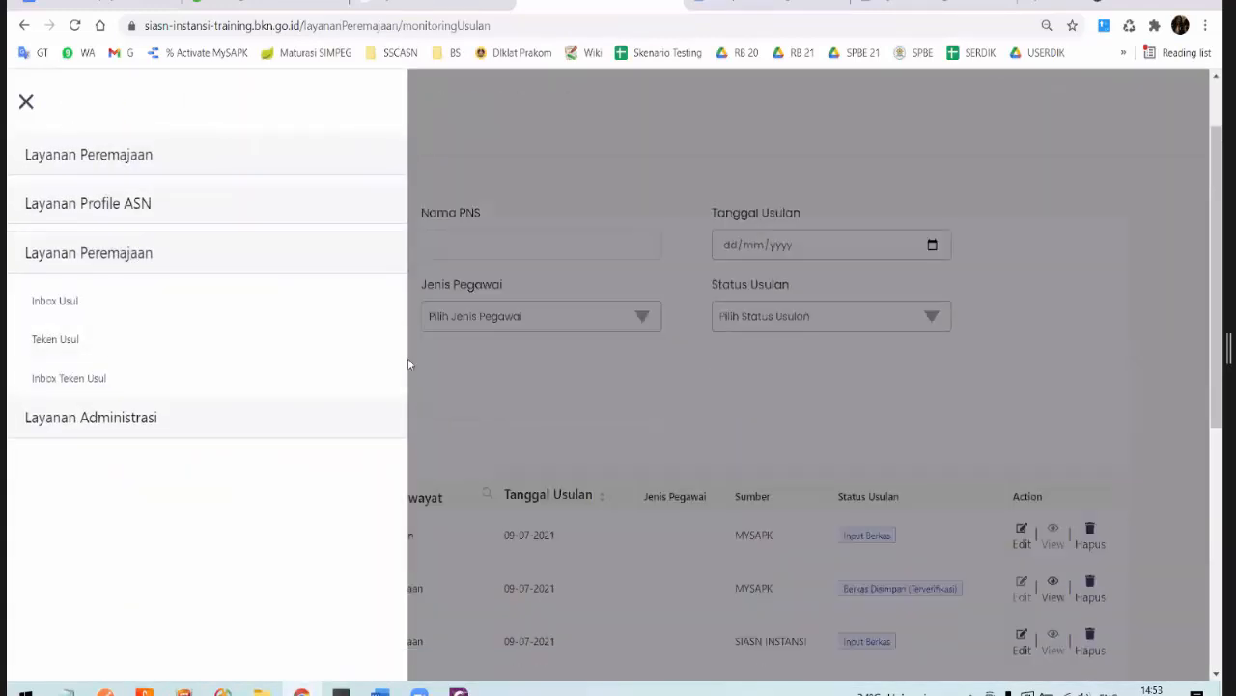
{"action": "left_click", "coordinate": [55, 339]}
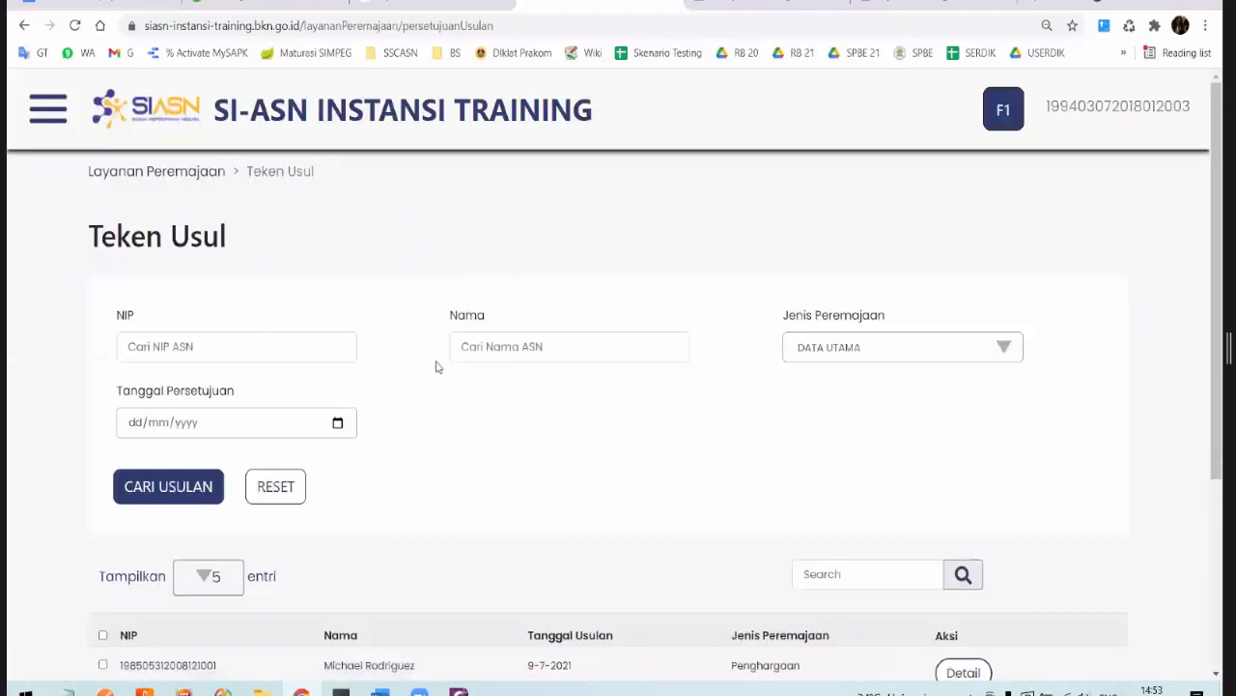
Step: Select the first Penghargaan proposal in the Teken Usul list and proceed to its approval page
{"action": "scroll", "coordinate": [286, 397], "scroll_direction": "down", "scroll_amount": 3}
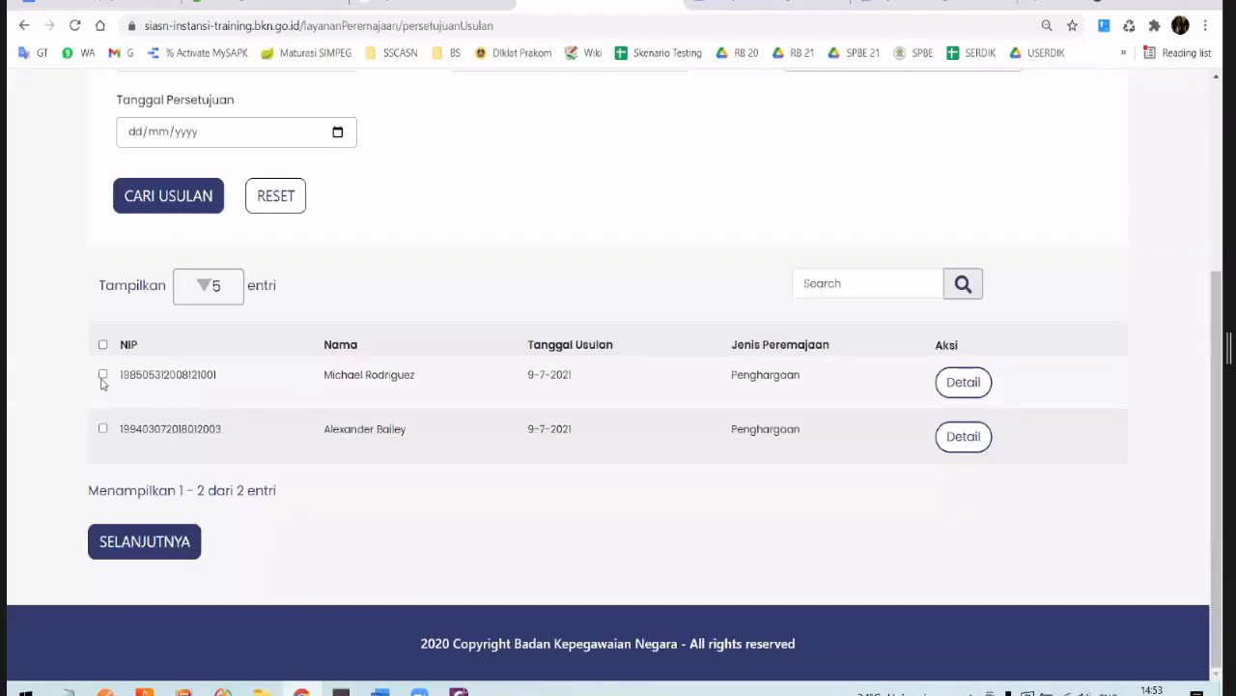
{"action": "left_click", "coordinate": [102, 374]}
{"action": "scroll", "coordinate": [698, 487], "scroll_direction": "up", "scroll_amount": 3}
{"action": "scroll", "coordinate": [695, 486], "scroll_direction": "down", "scroll_amount": 3}
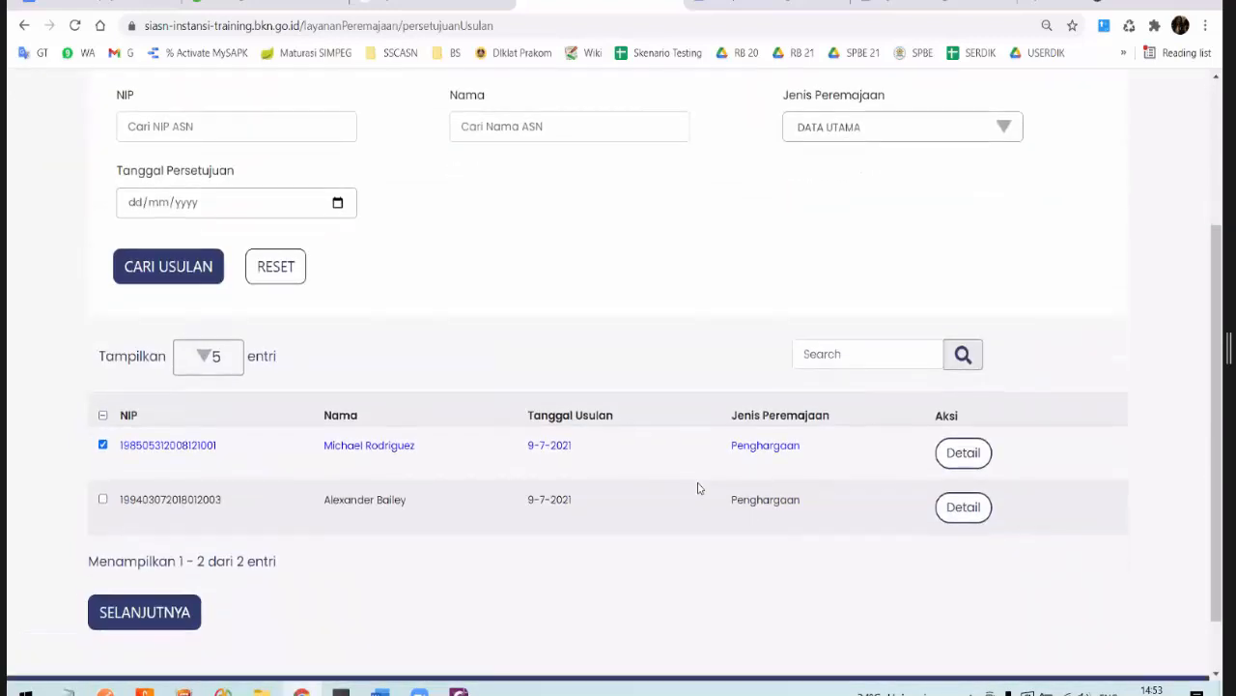
{"action": "scroll", "coordinate": [519, 553], "scroll_direction": "up", "scroll_amount": 1}
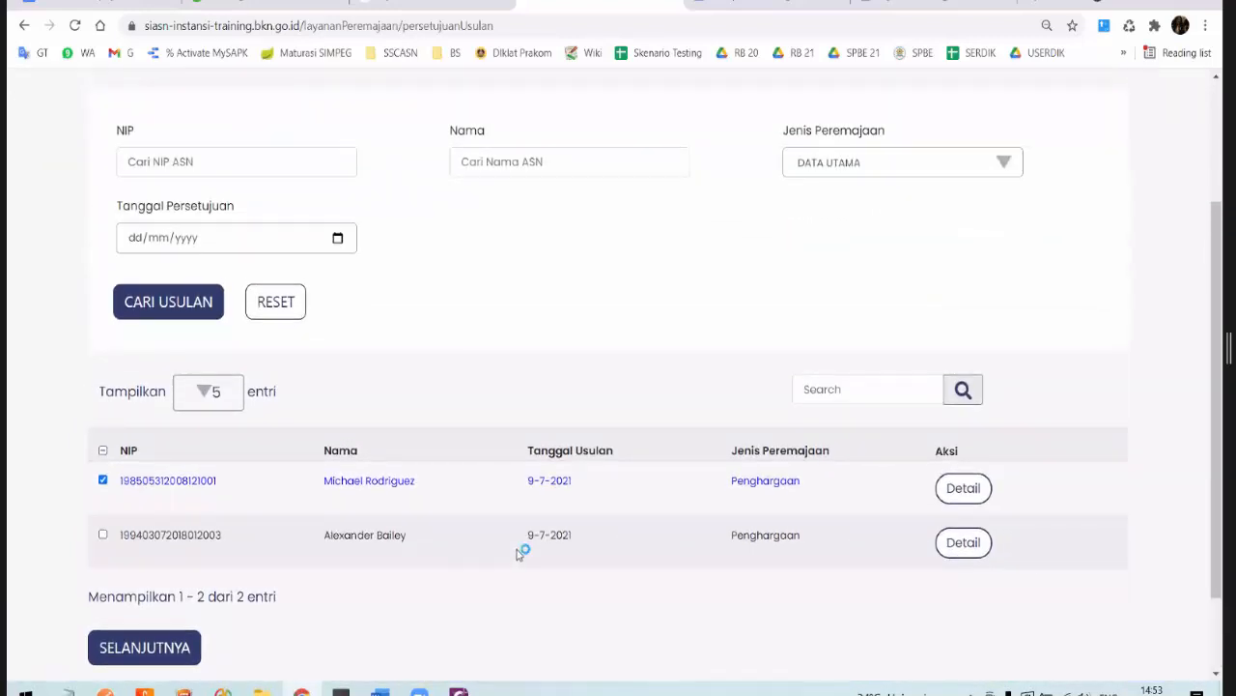
{"action": "scroll", "coordinate": [519, 552], "scroll_direction": "down", "scroll_amount": 1}
{"action": "left_click", "coordinate": [161, 564]}
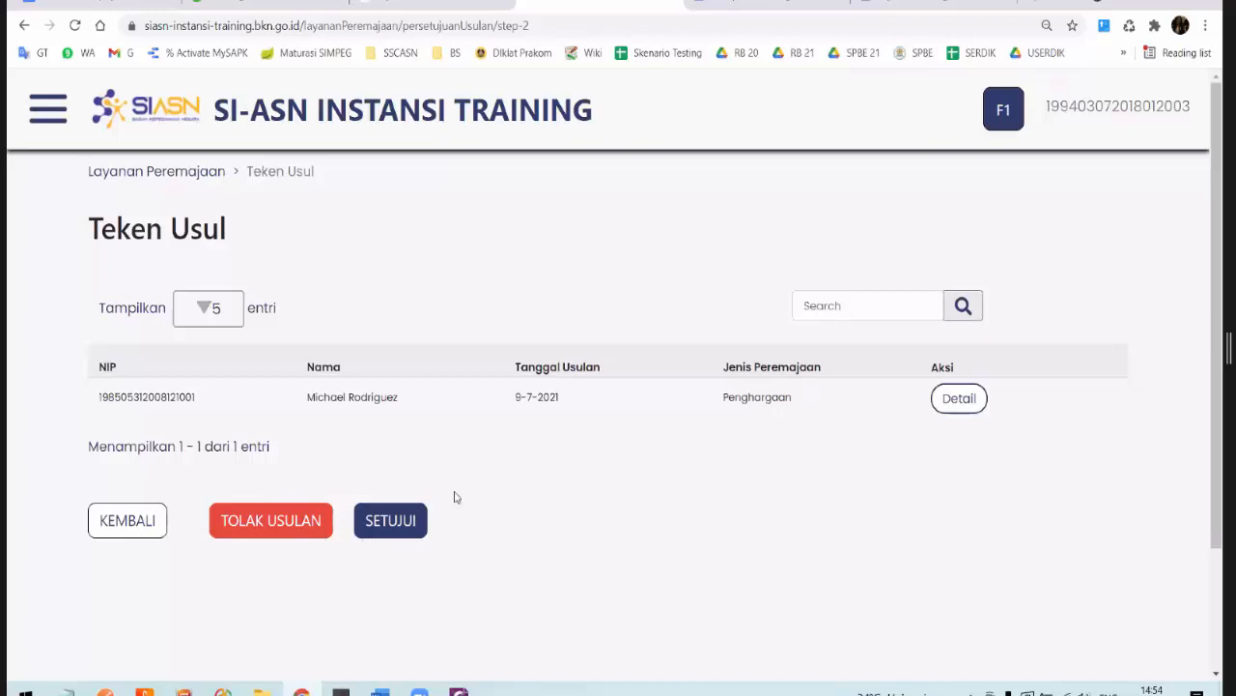
Step: Go back to the Teken Usul list, select both Penghargaan proposals and proceed to their approval page
{"action": "left_click", "coordinate": [124, 519]}
{"action": "scroll", "coordinate": [120, 606], "scroll_direction": "down", "scroll_amount": 3}
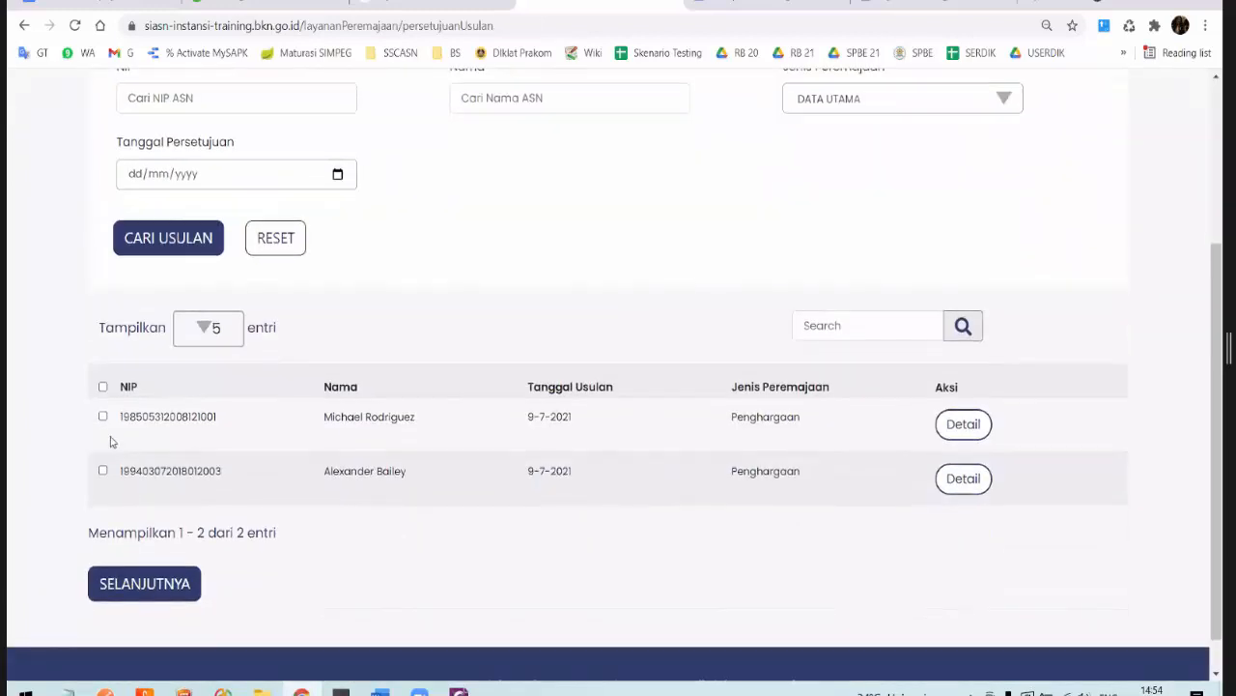
{"action": "left_click", "coordinate": [104, 470]}
{"action": "left_click", "coordinate": [103, 416]}
{"action": "left_click", "coordinate": [104, 471]}
{"action": "left_click", "coordinate": [103, 472]}
{"action": "left_click", "coordinate": [177, 585]}
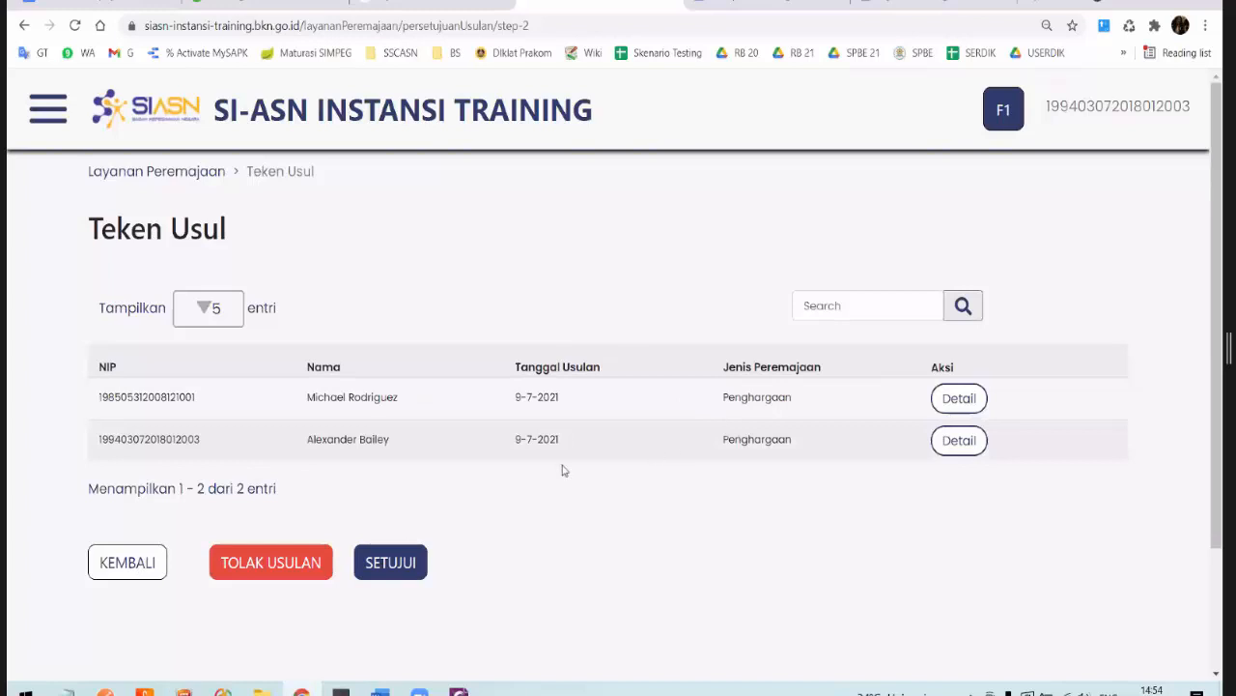
Step: Open the Pengajuan Pembatalan form for both proposals and choose Lain-Lain as the cancellation reason
{"action": "scroll", "coordinate": [565, 470], "scroll_direction": "down", "scroll_amount": 1}
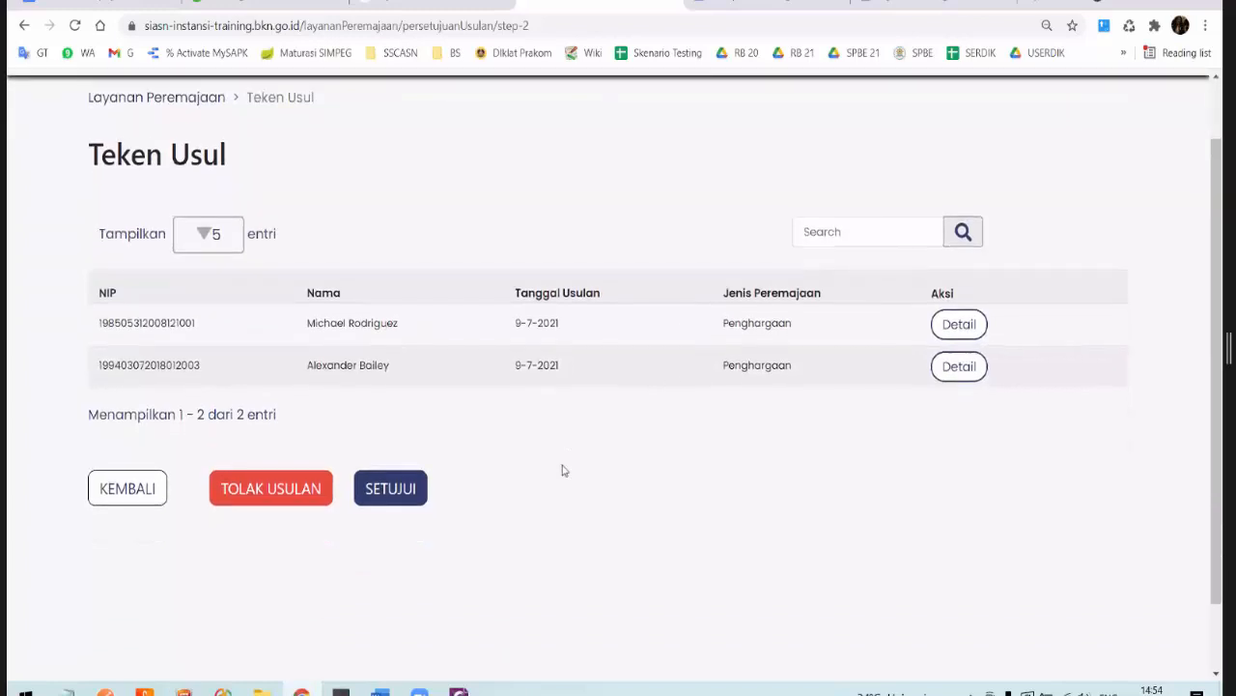
{"action": "left_click", "coordinate": [279, 491]}
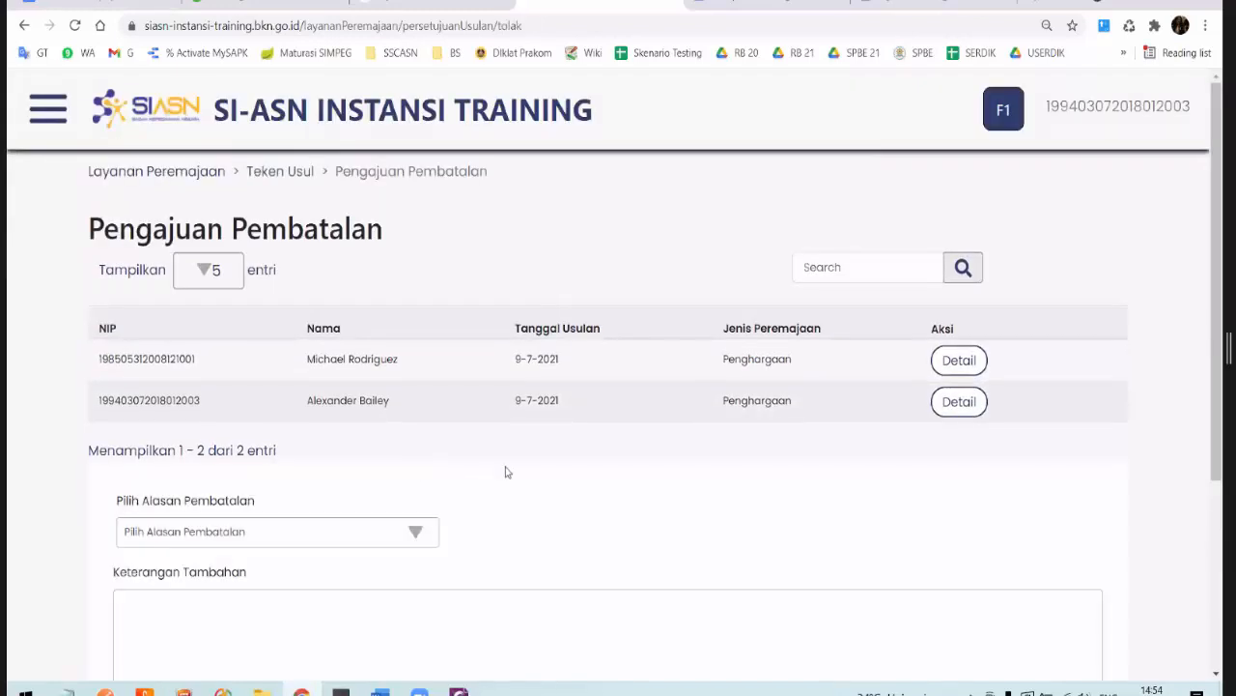
{"action": "scroll", "coordinate": [505, 469], "scroll_direction": "down", "scroll_amount": 3}
{"action": "left_click", "coordinate": [428, 323]}
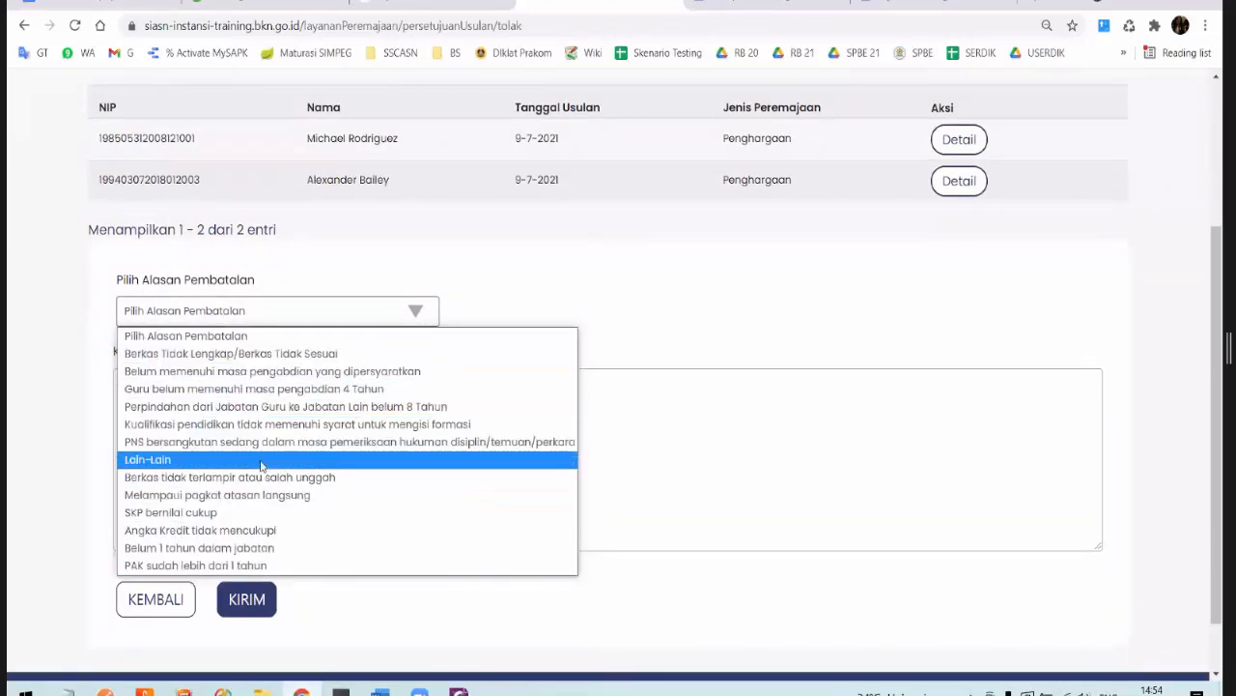
{"action": "left_click", "coordinate": [421, 460]}
{"action": "left_click", "coordinate": [440, 463]}
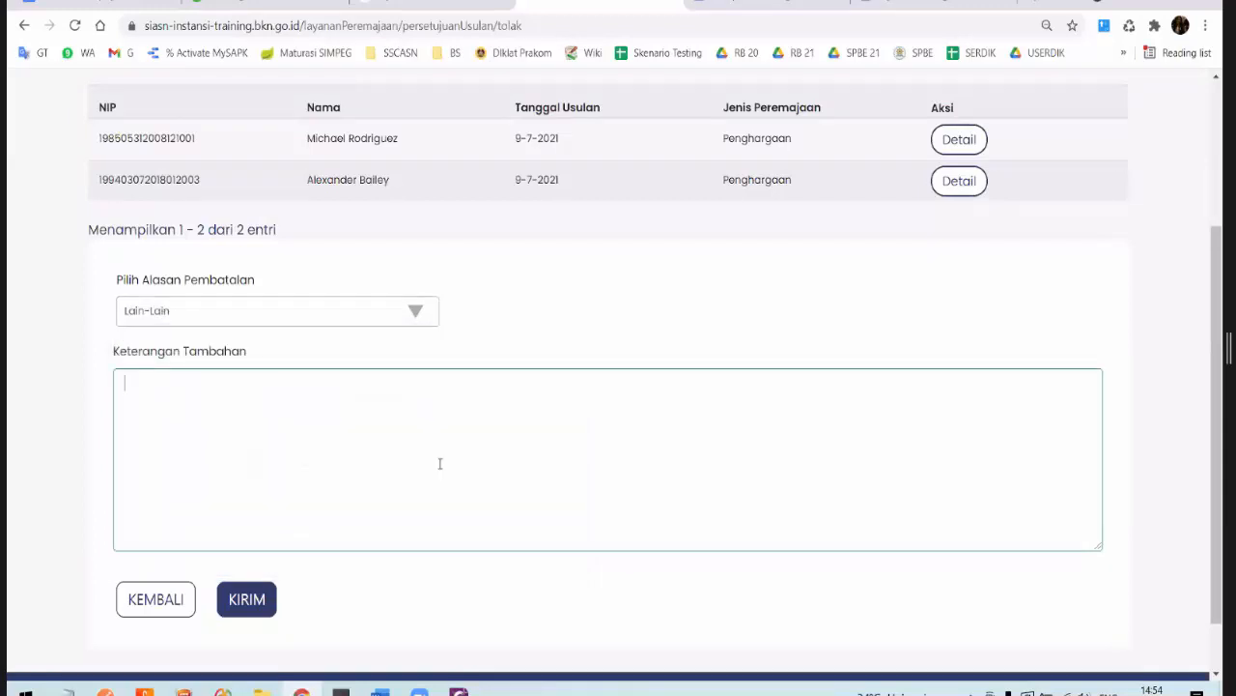
Step: Look over the cancellation form, leave it without submitting, and view the details of the first Penghargaan proposal
{"action": "scroll", "coordinate": [440, 464], "scroll_direction": "down", "scroll_amount": 1}
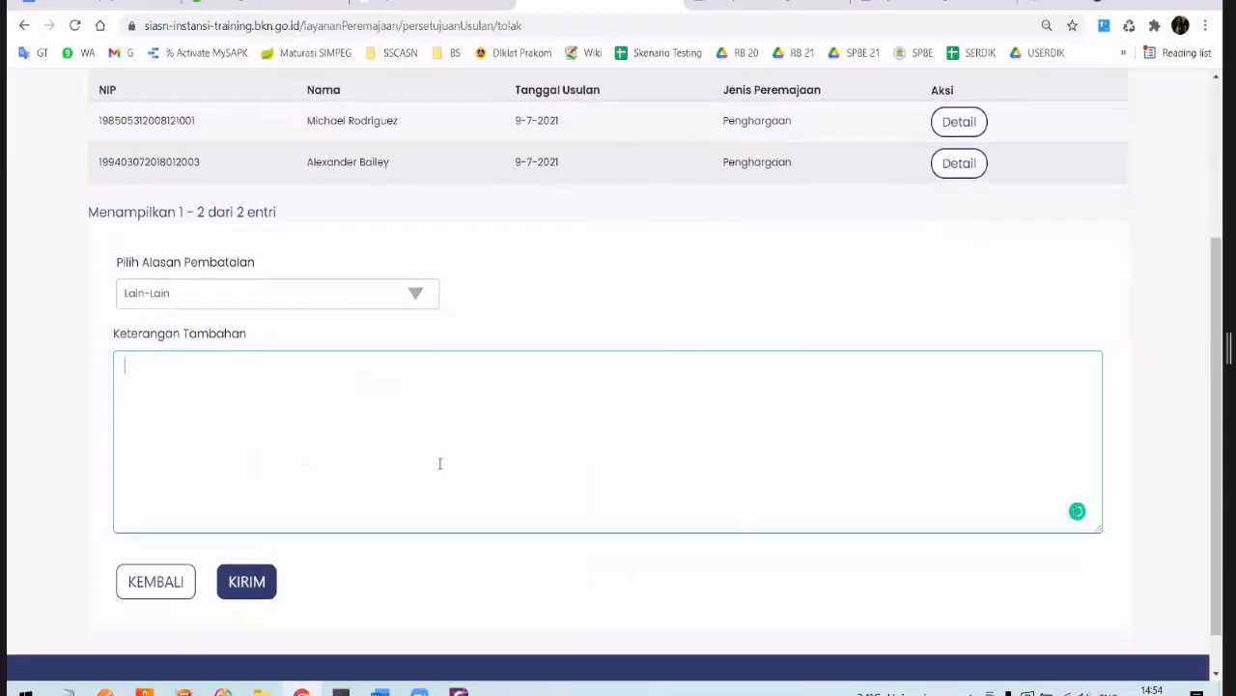
{"action": "scroll", "coordinate": [439, 464], "scroll_direction": "up", "scroll_amount": 1}
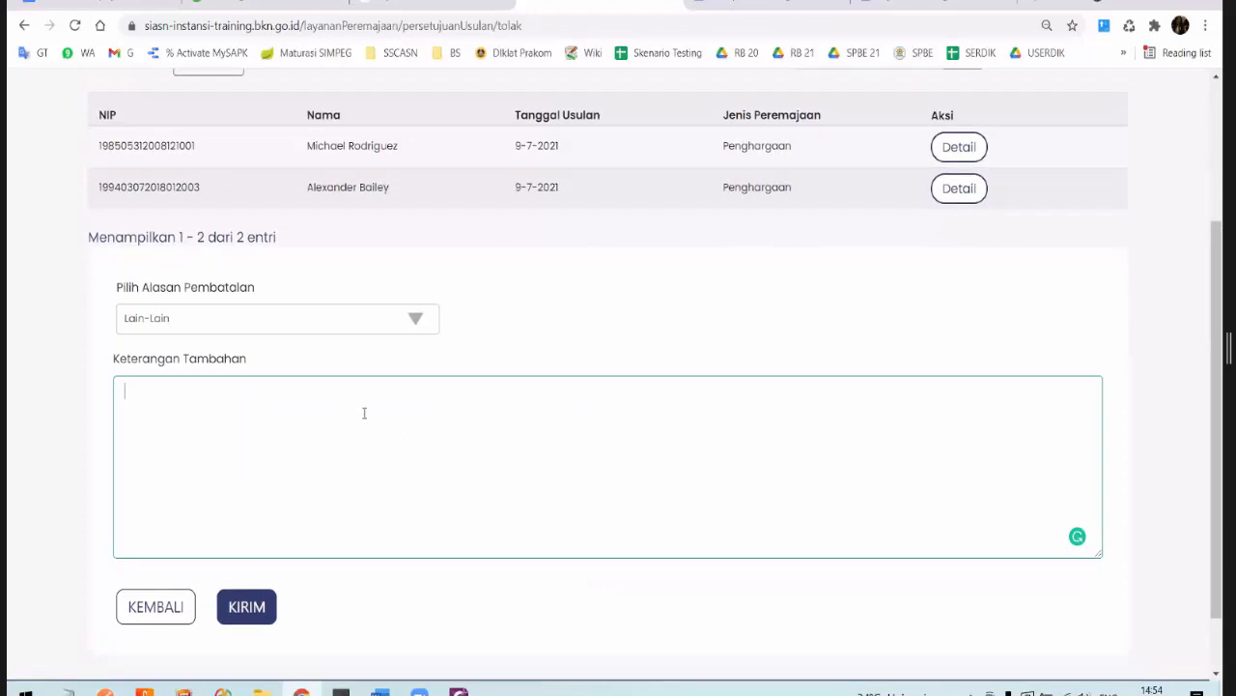
{"action": "scroll", "coordinate": [502, 442], "scroll_direction": "down", "scroll_amount": 1}
{"action": "scroll", "coordinate": [502, 443], "scroll_direction": "up", "scroll_amount": 1}
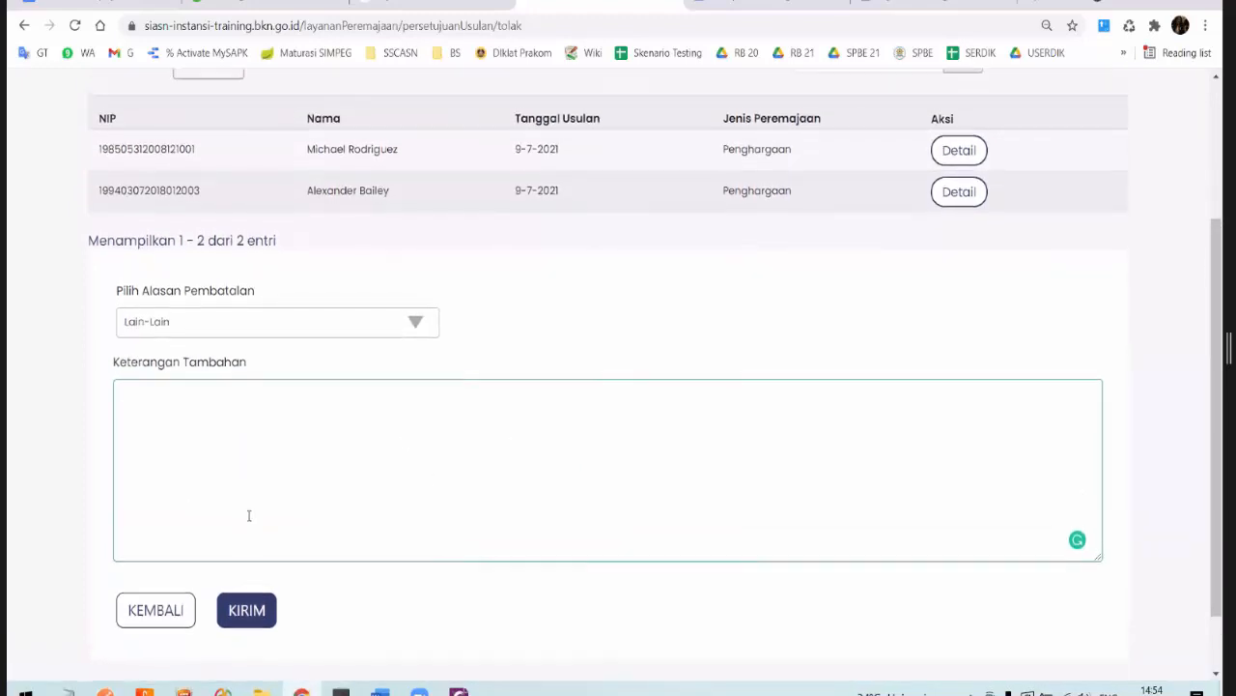
{"action": "scroll", "coordinate": [273, 369], "scroll_direction": "up", "scroll_amount": 2}
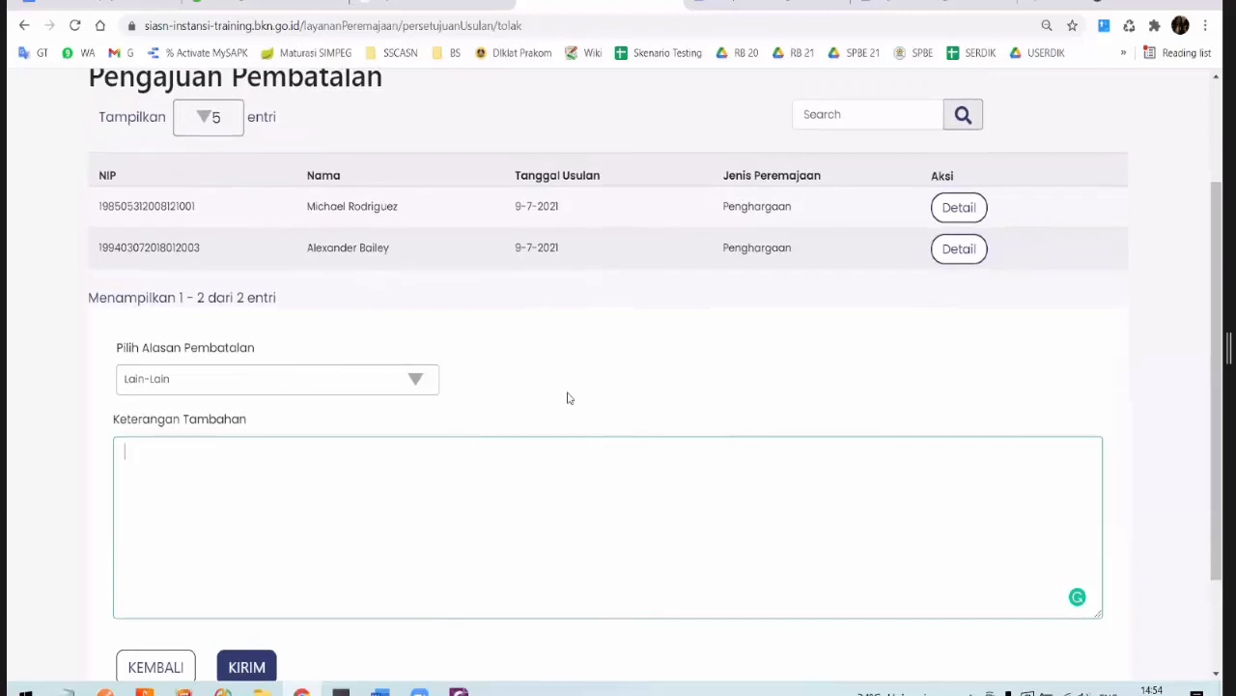
{"action": "scroll", "coordinate": [392, 458], "scroll_direction": "down", "scroll_amount": 3}
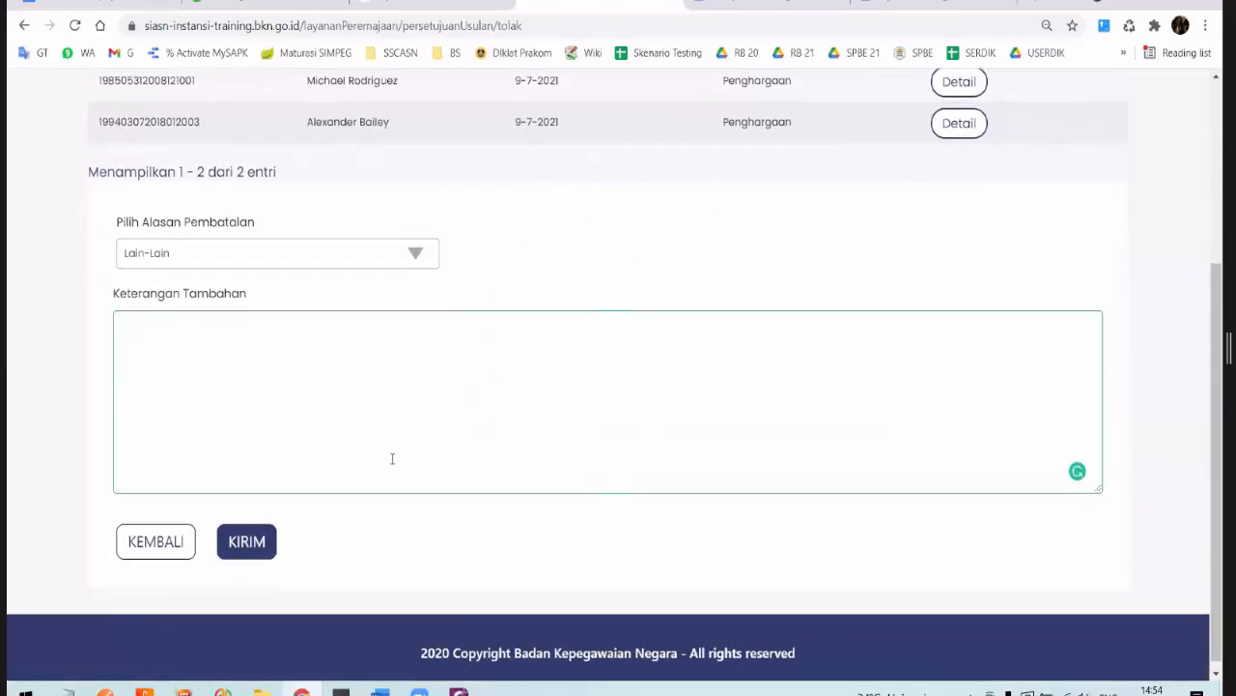
{"action": "left_click", "coordinate": [170, 547]}
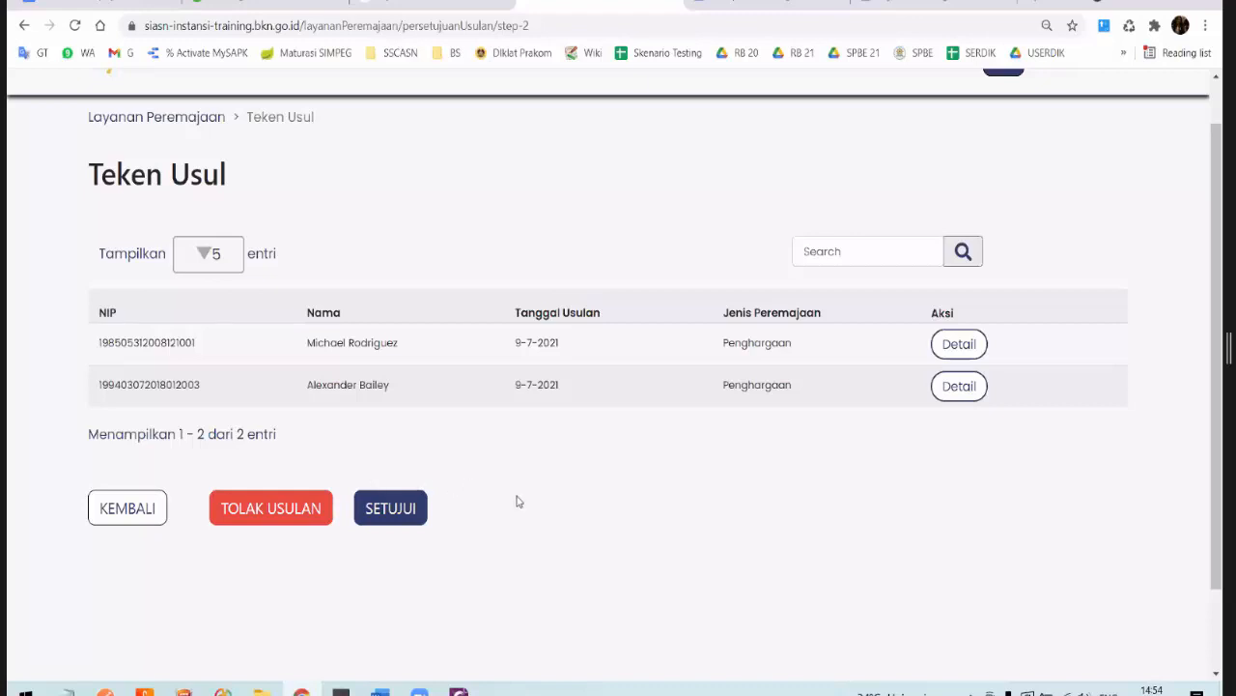
{"action": "left_click", "coordinate": [971, 352]}
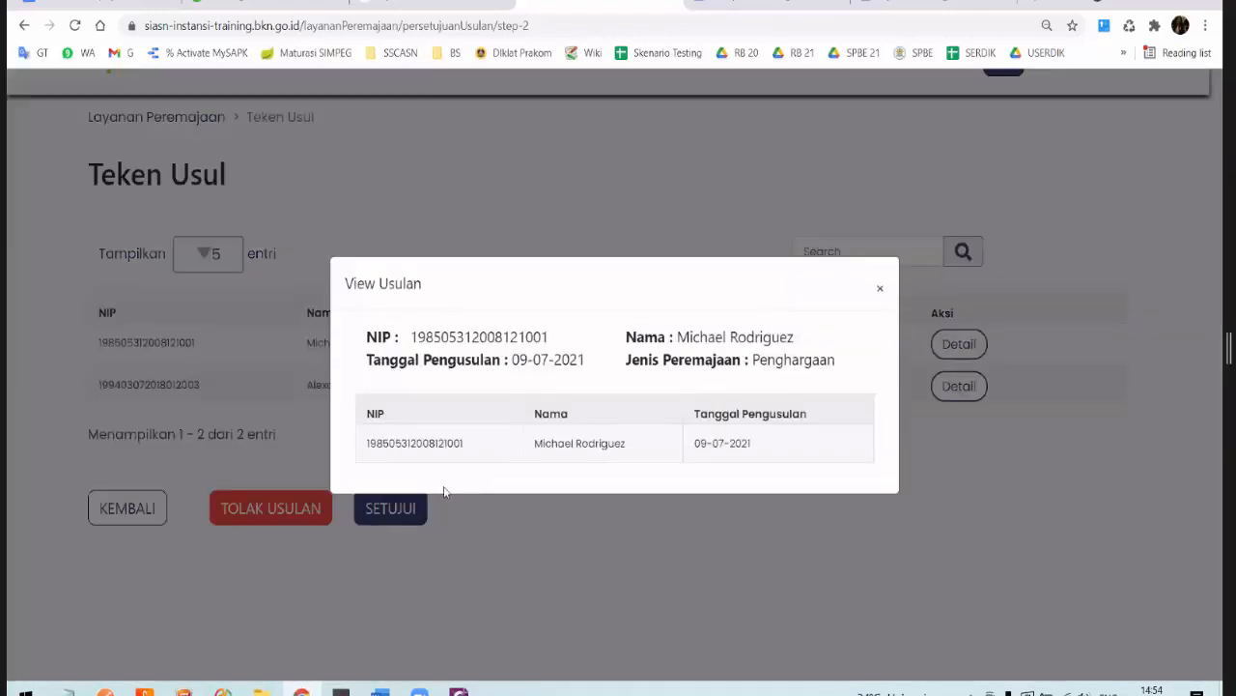
{"action": "left_click", "coordinate": [444, 492]}
Step: Start approving both Penghargaan proposals by entering the account password, and cancel the password confirmation
{"action": "left_click", "coordinate": [396, 507]}
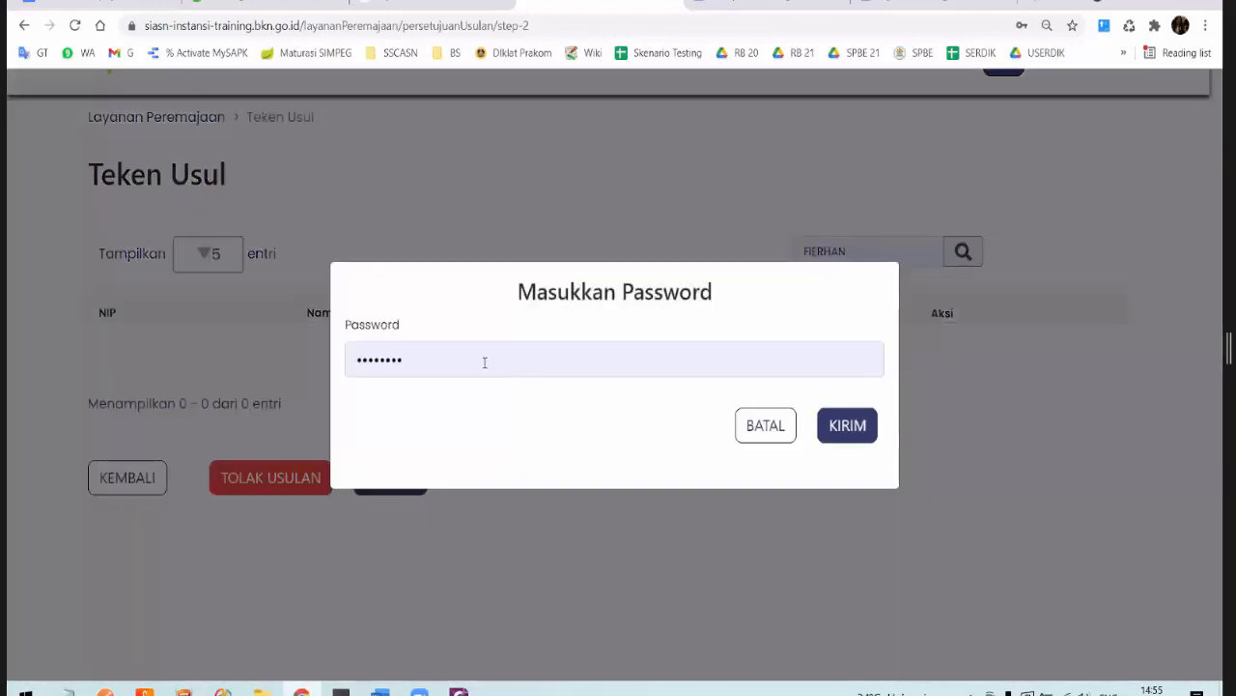
{"action": "left_click", "coordinate": [483, 360]}
{"action": "type", "text": "********"}
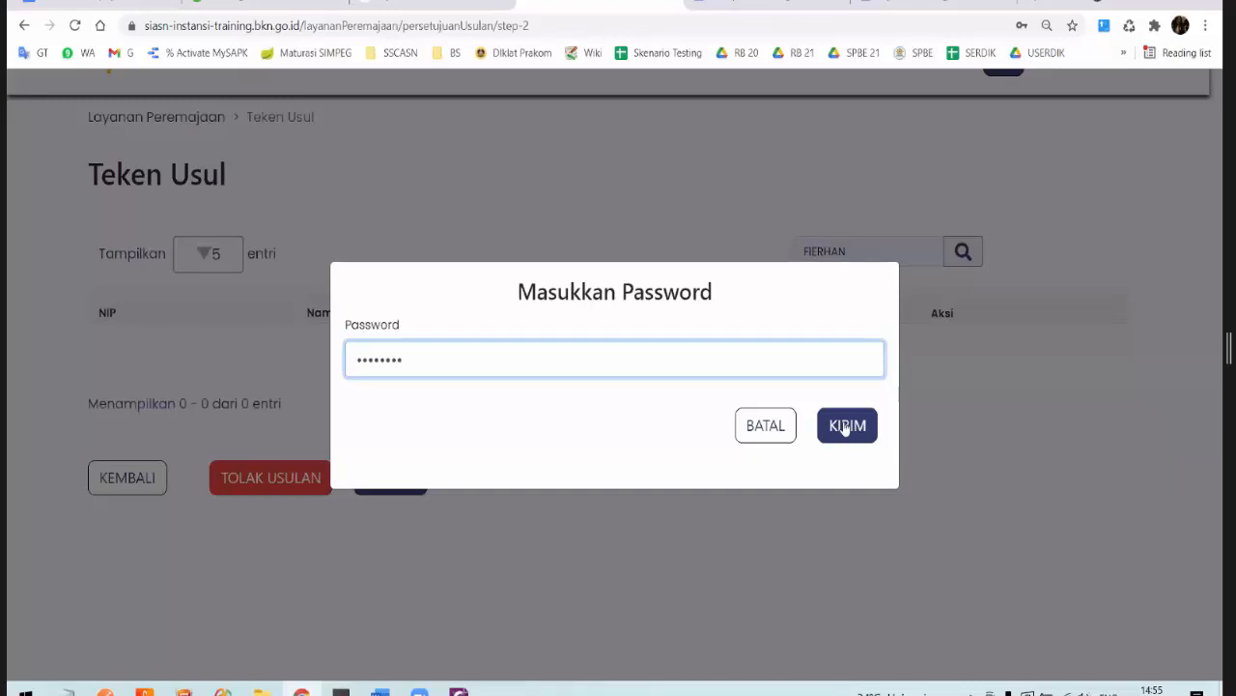
{"action": "left_click", "coordinate": [780, 435]}
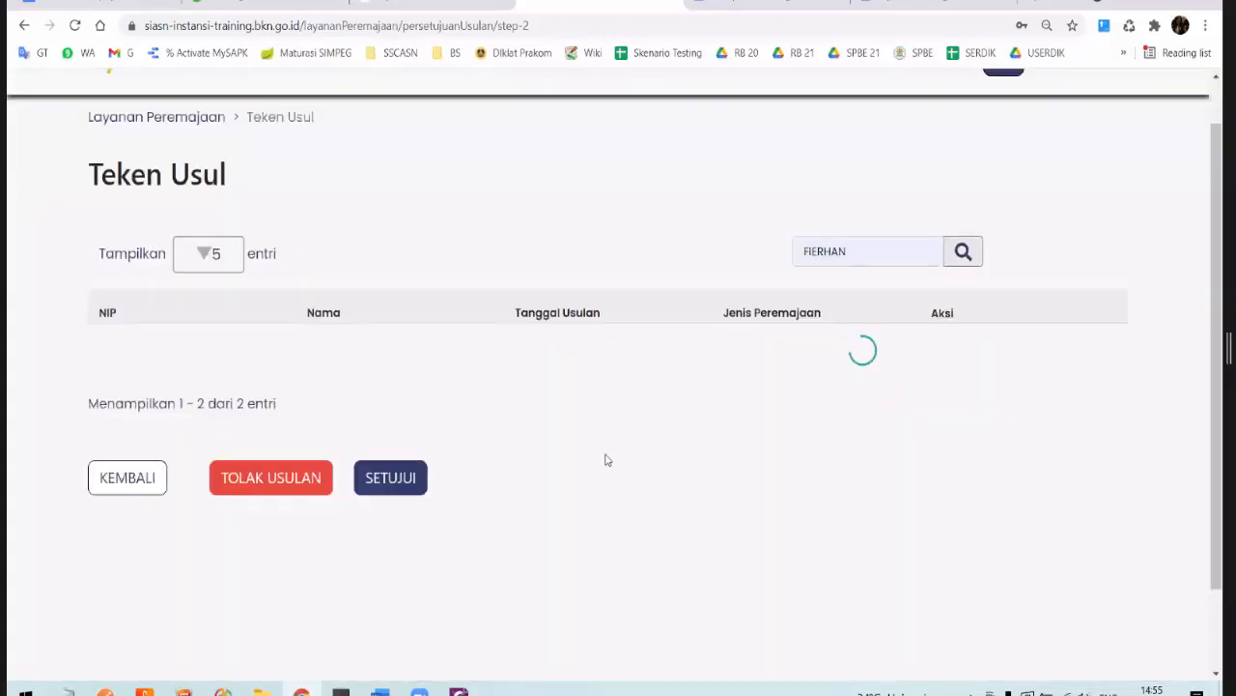
Step: Go back to the Teken Usul list, select all proposals at once and proceed to the approval page
{"action": "left_click", "coordinate": [144, 474]}
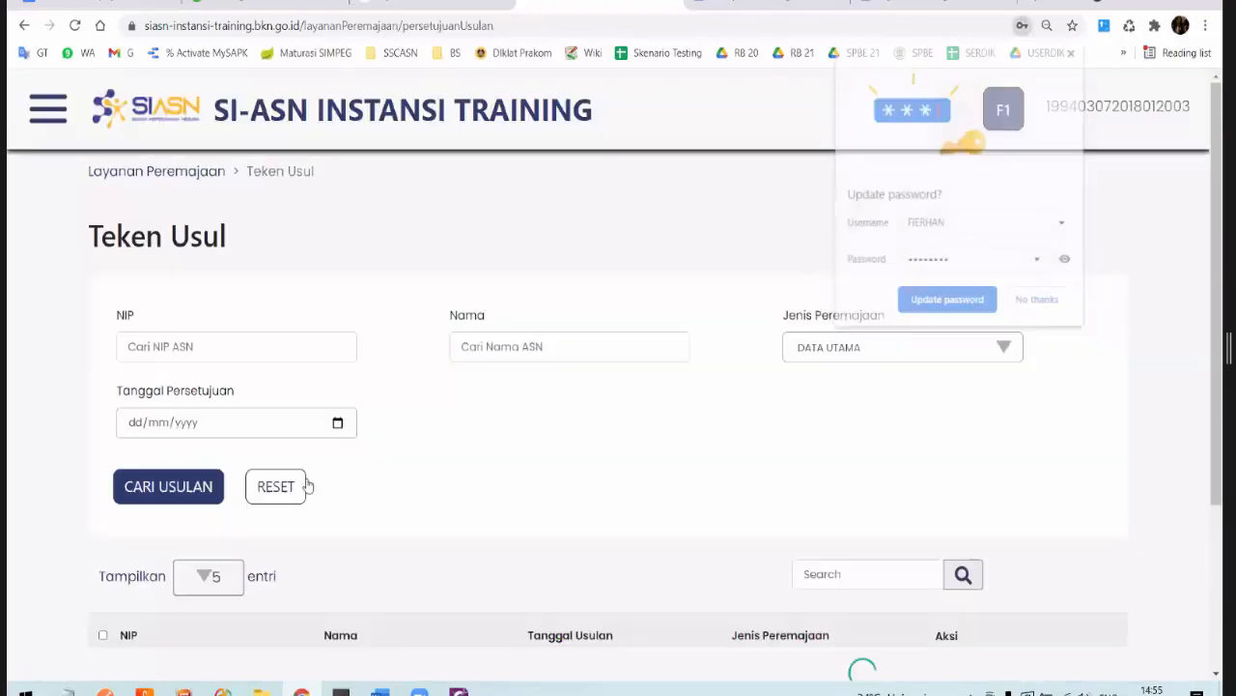
{"action": "scroll", "coordinate": [307, 486], "scroll_direction": "down", "scroll_amount": 2}
{"action": "left_click", "coordinate": [1031, 302]}
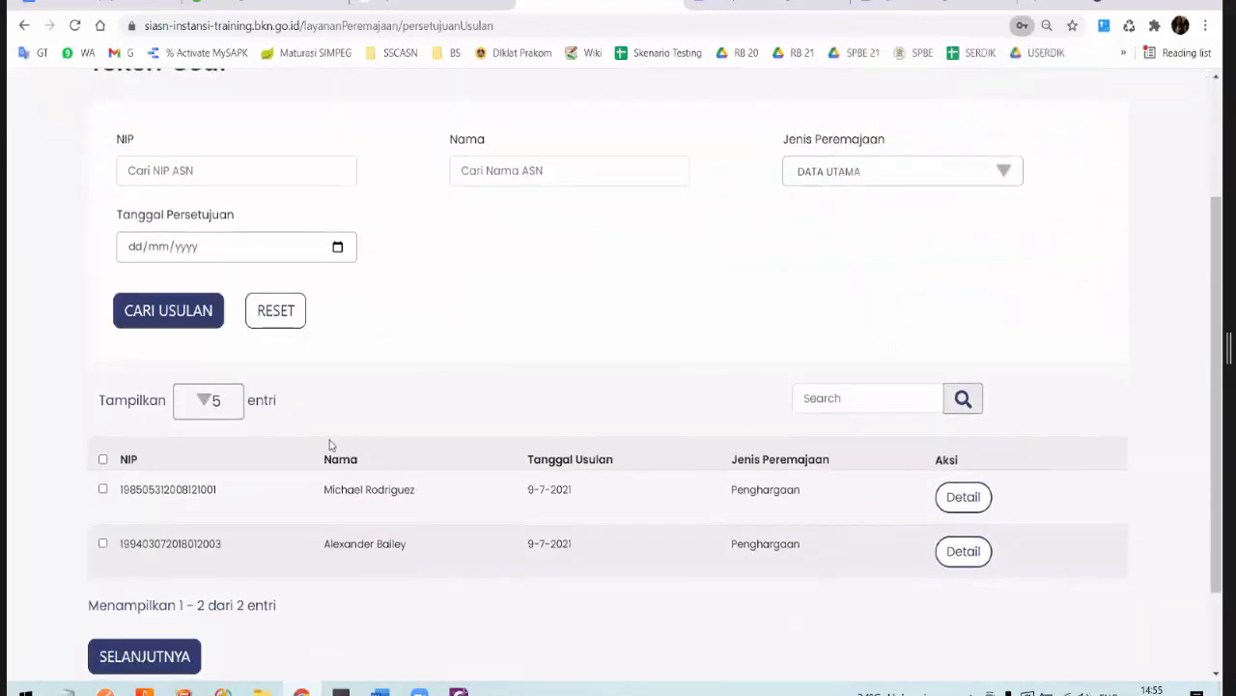
{"action": "left_click", "coordinate": [102, 459]}
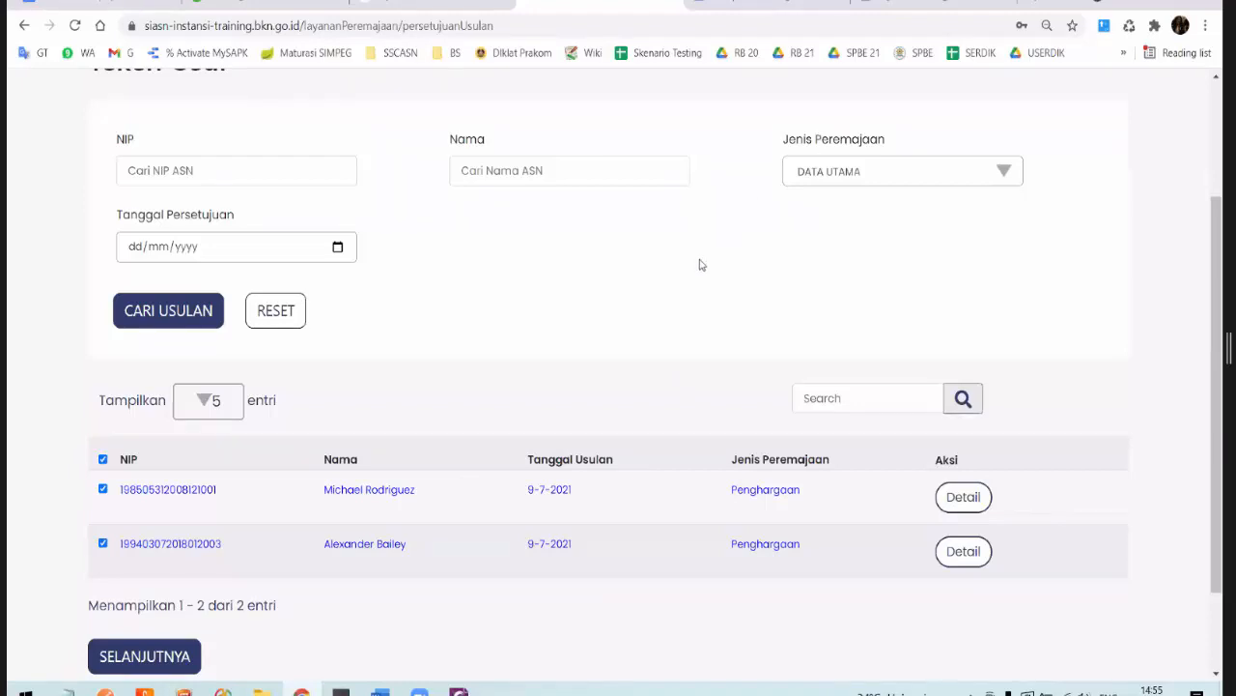
{"action": "left_click", "coordinate": [156, 663]}
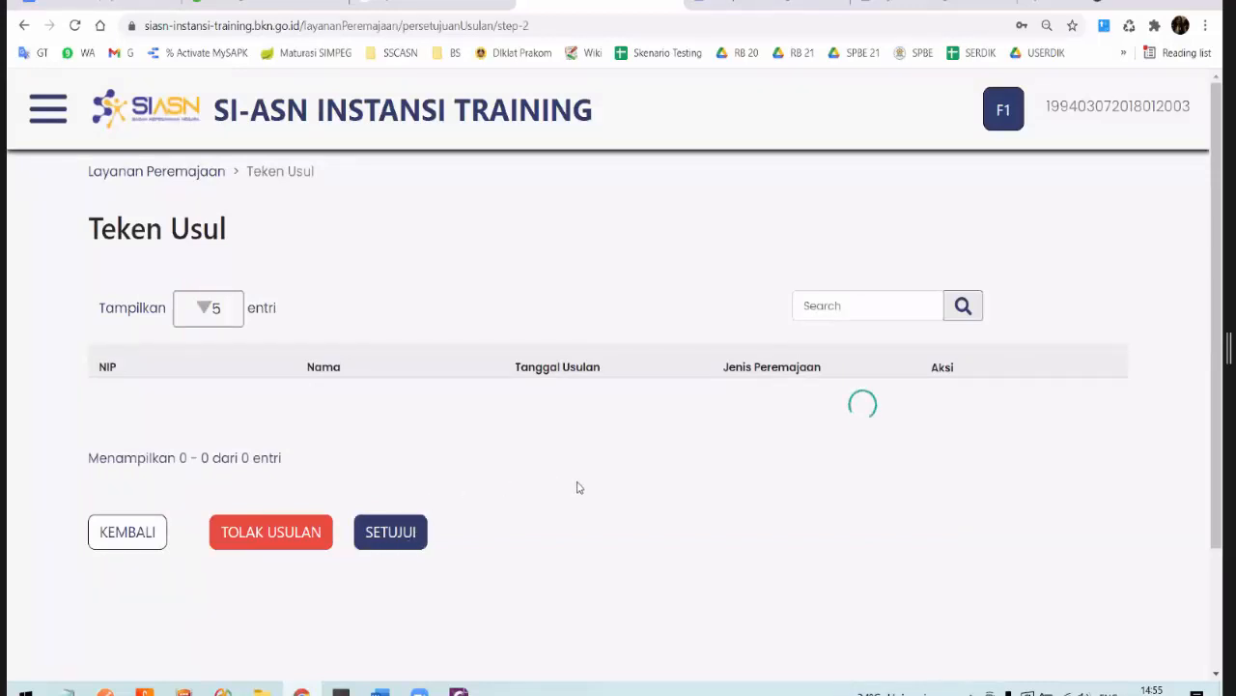
{"action": "scroll", "coordinate": [792, 375], "scroll_direction": "down", "scroll_amount": 2}
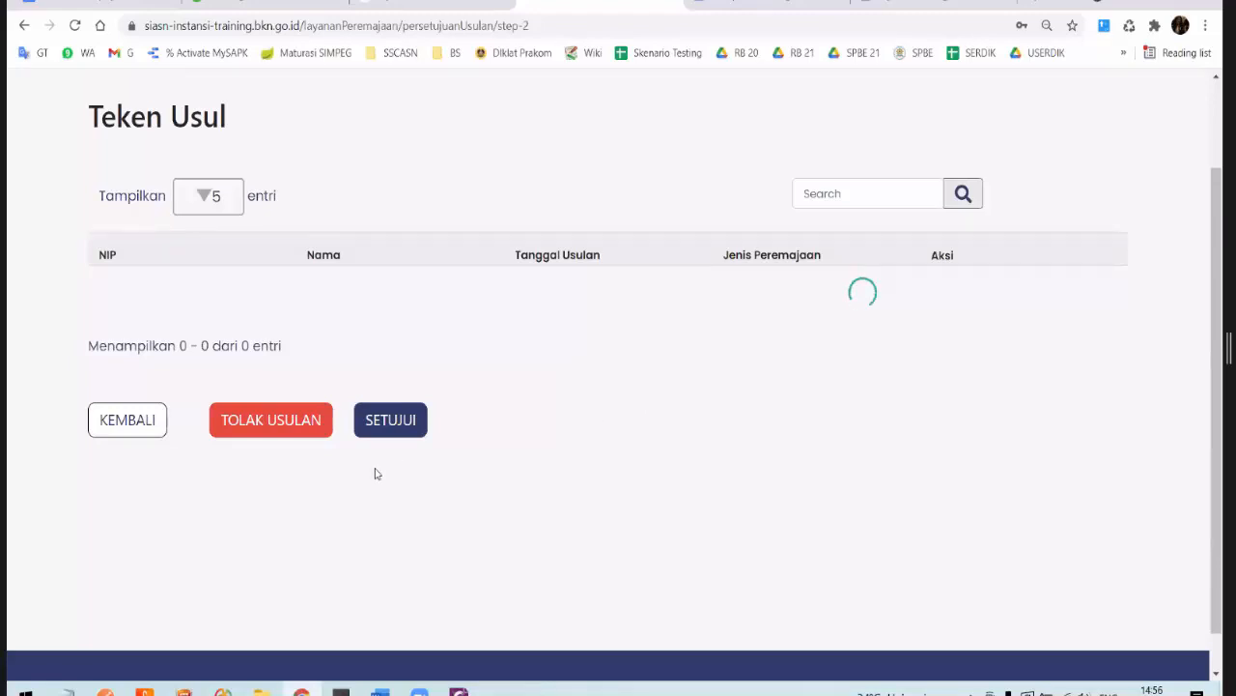
Step: Return to the Teken Usul list, select only the first Penghargaan proposal and proceed to its approval page
{"action": "left_click", "coordinate": [113, 428]}
{"action": "scroll", "coordinate": [103, 379], "scroll_direction": "down", "scroll_amount": 5}
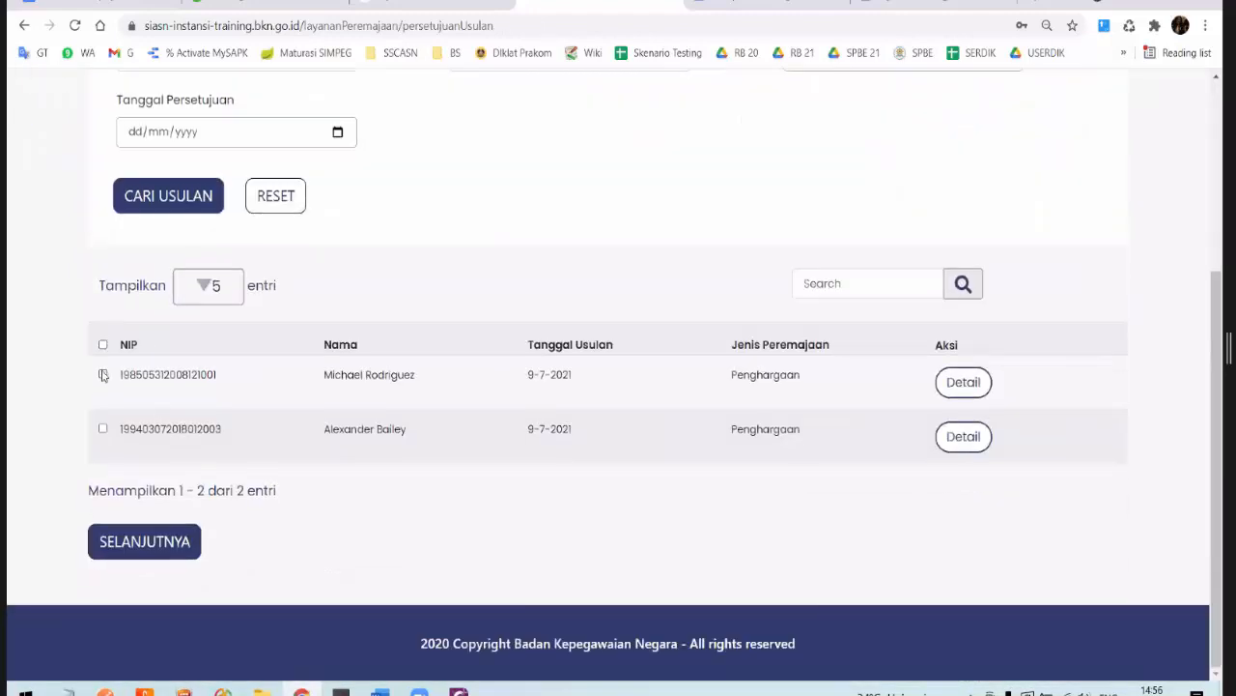
{"action": "left_click", "coordinate": [103, 374]}
{"action": "left_click", "coordinate": [159, 544]}
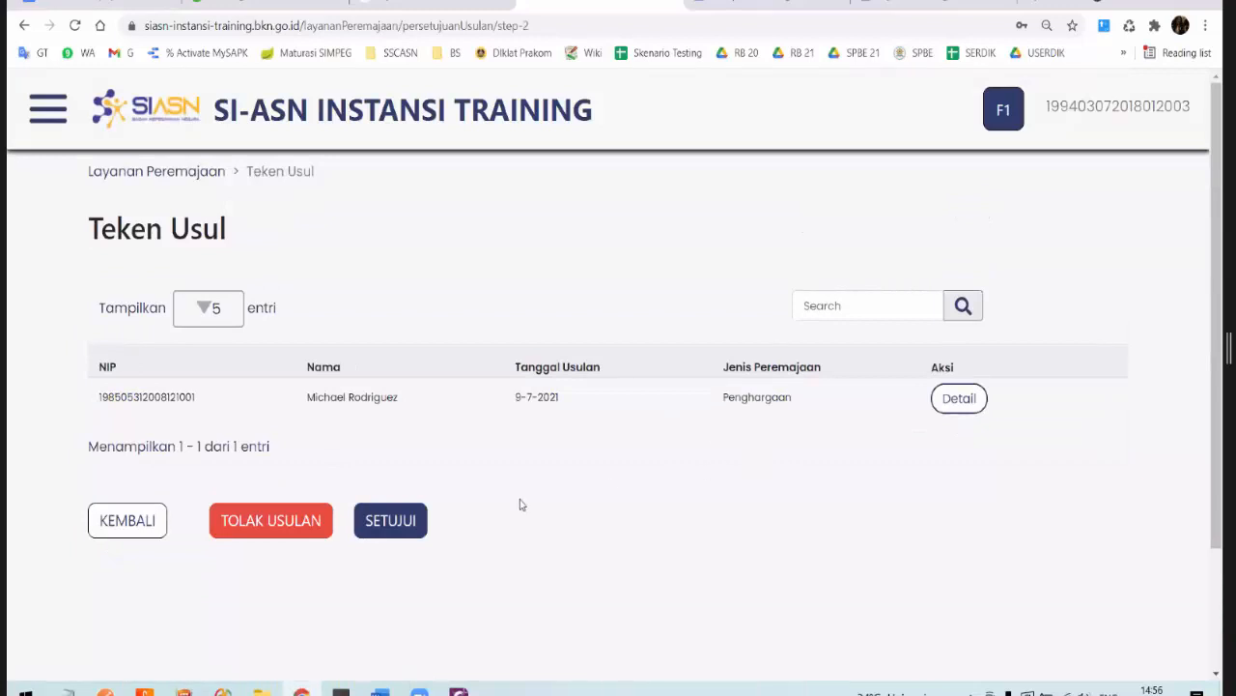
Step: Approve the selected Penghargaan proposal with the account password, confirm sending the data, and decline the browser's password update
{"action": "left_click", "coordinate": [390, 520]}
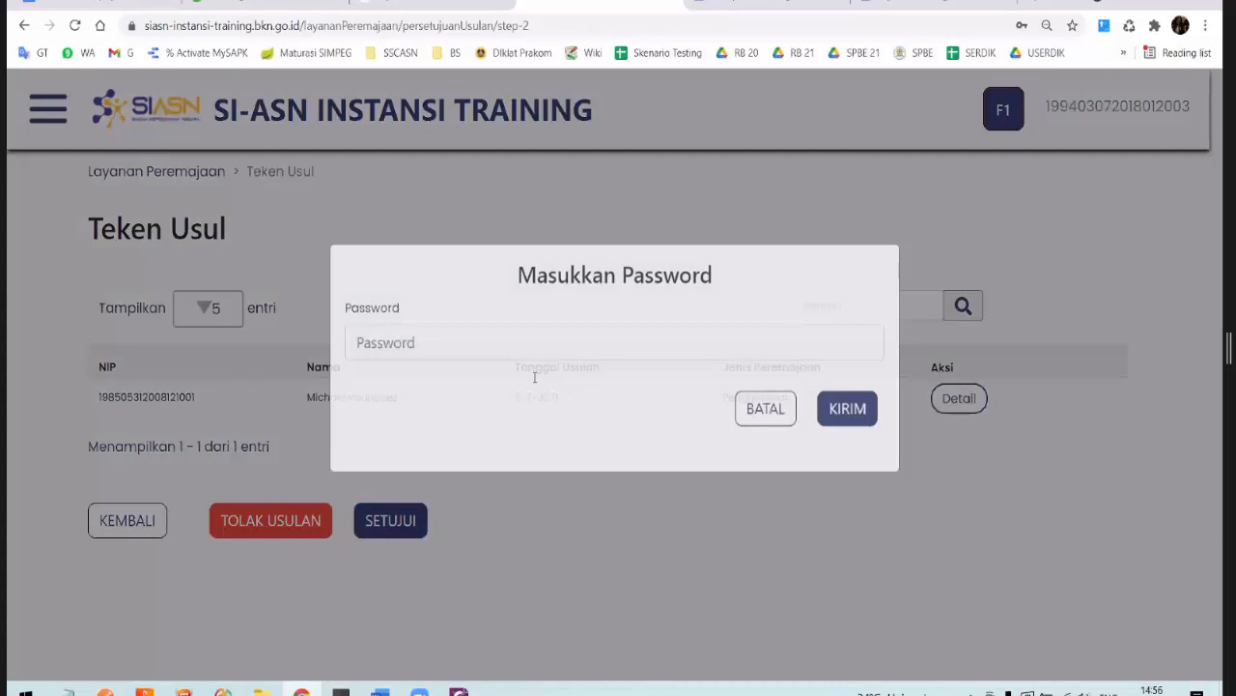
{"action": "left_click", "coordinate": [535, 377]}
{"action": "key", "text": "ctrl+a"}
{"action": "type", "text": "•••••••••"}
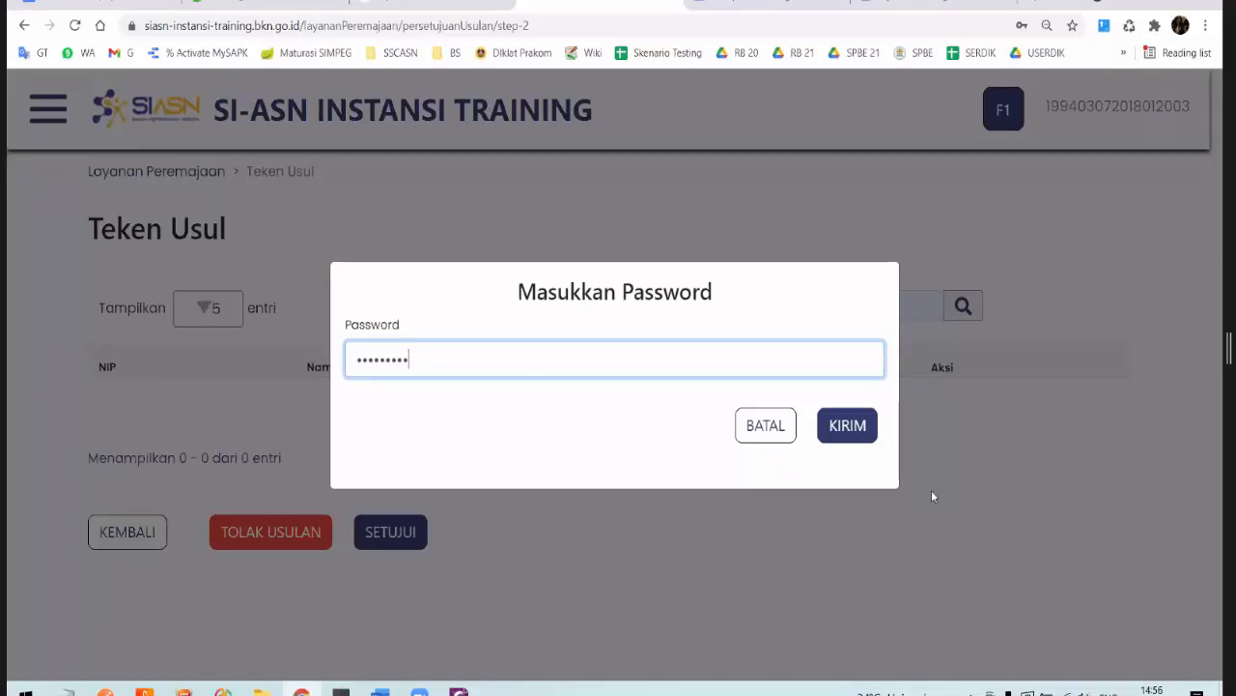
{"action": "left_click", "coordinate": [847, 425]}
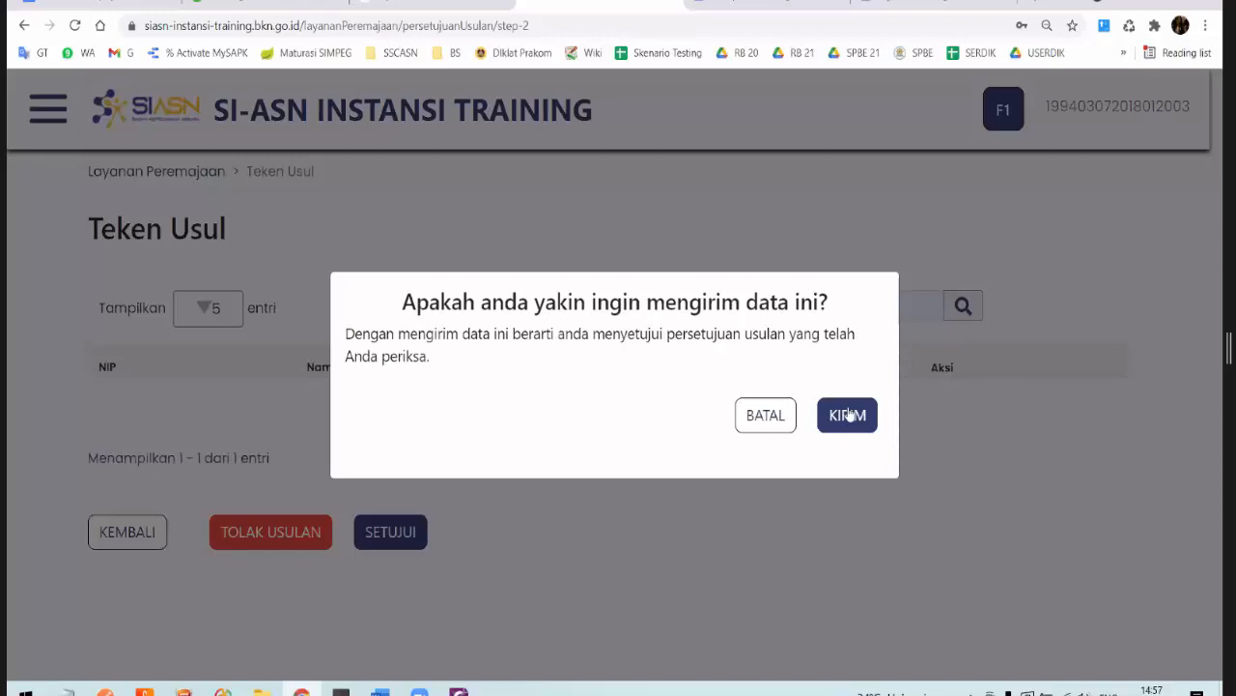
{"action": "left_click", "coordinate": [833, 416]}
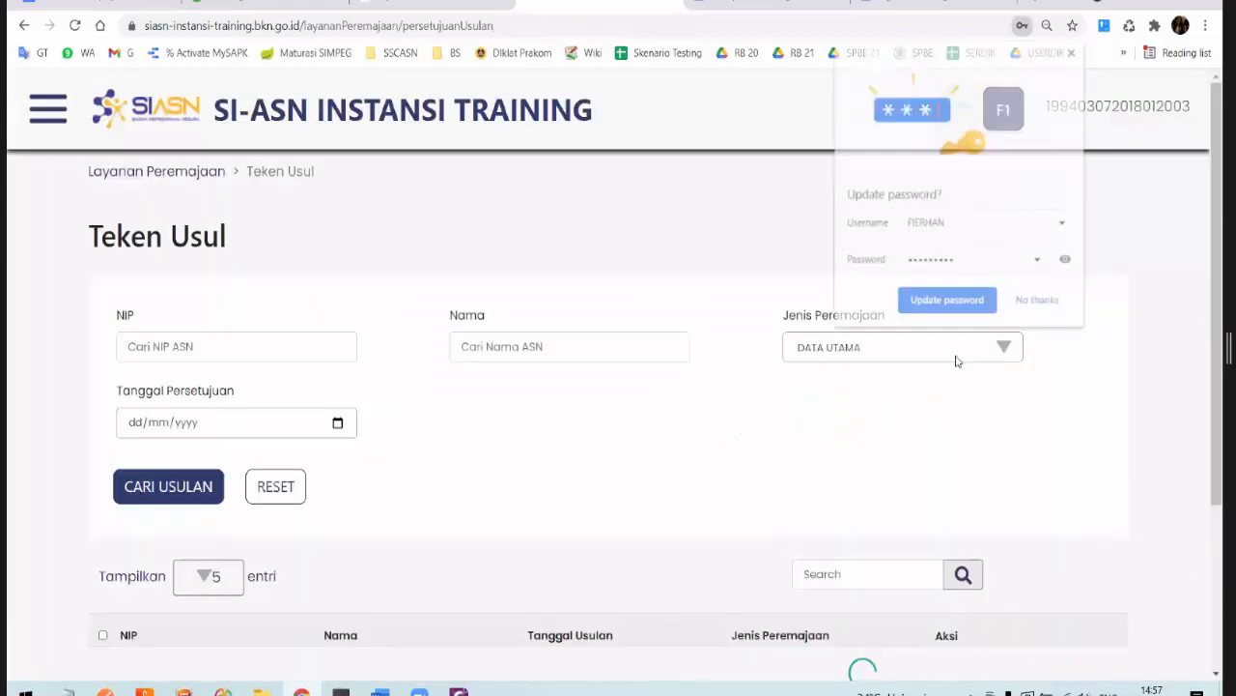
{"action": "left_click", "coordinate": [1038, 301]}
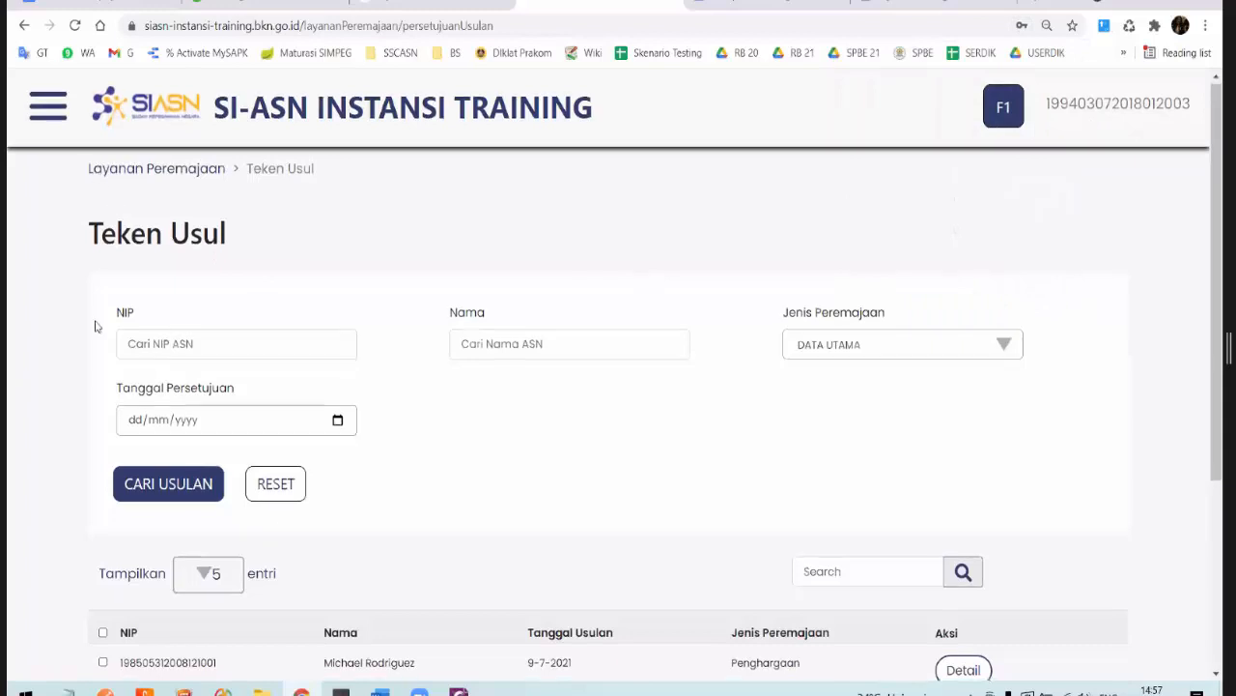
Step: Open Inbox Usul under Layanan Peremajaan and review the source and status of the listed proposals
{"action": "scroll", "coordinate": [94, 327], "scroll_direction": "down", "scroll_amount": 3}
{"action": "scroll", "coordinate": [74, 218], "scroll_direction": "up", "scroll_amount": 3}
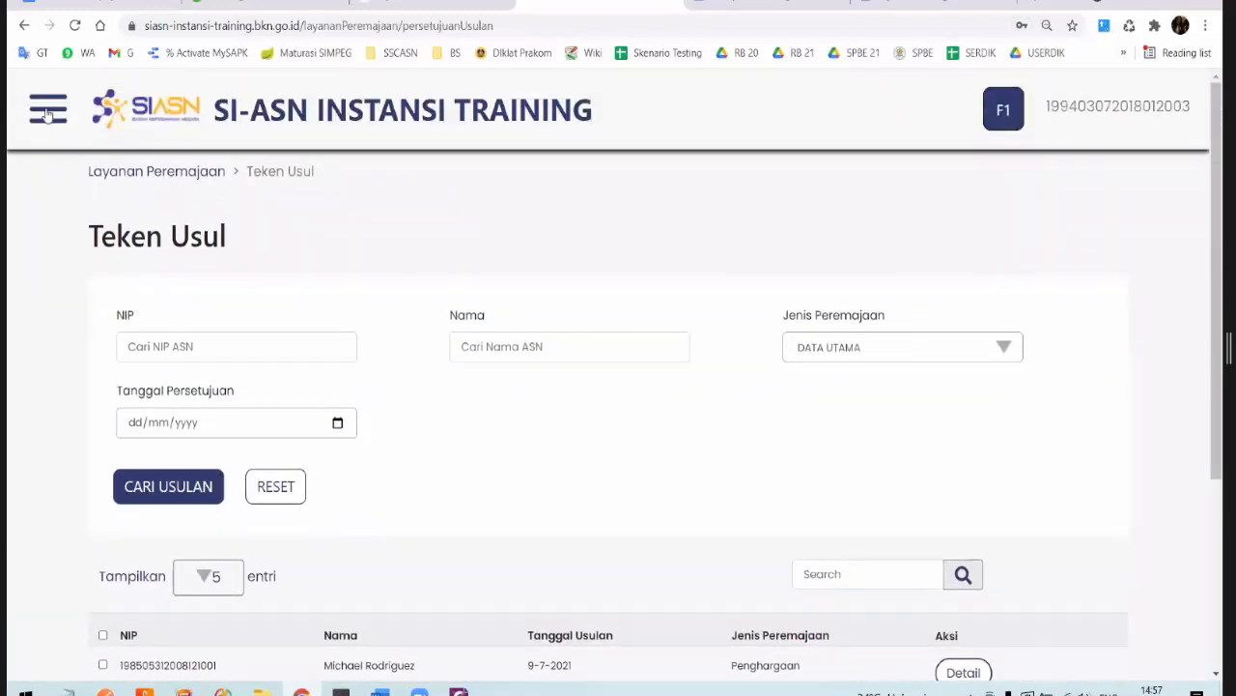
{"action": "left_click", "coordinate": [47, 114]}
{"action": "left_click", "coordinate": [106, 154]}
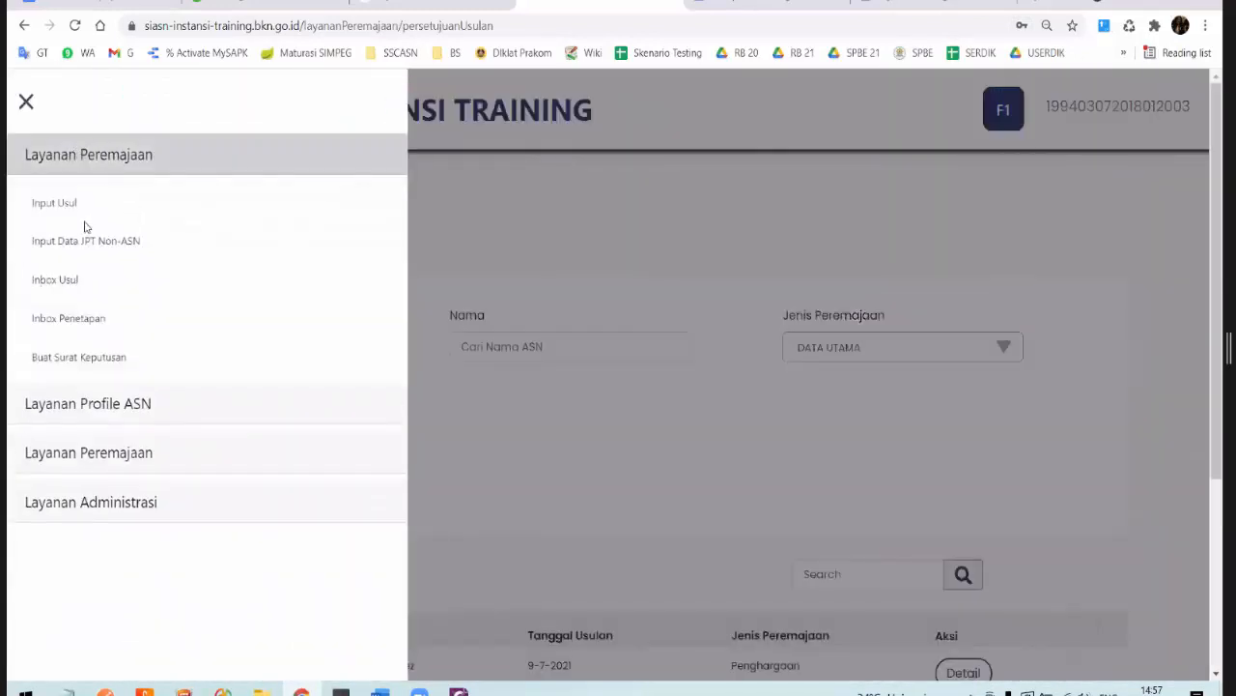
{"action": "left_click", "coordinate": [60, 280]}
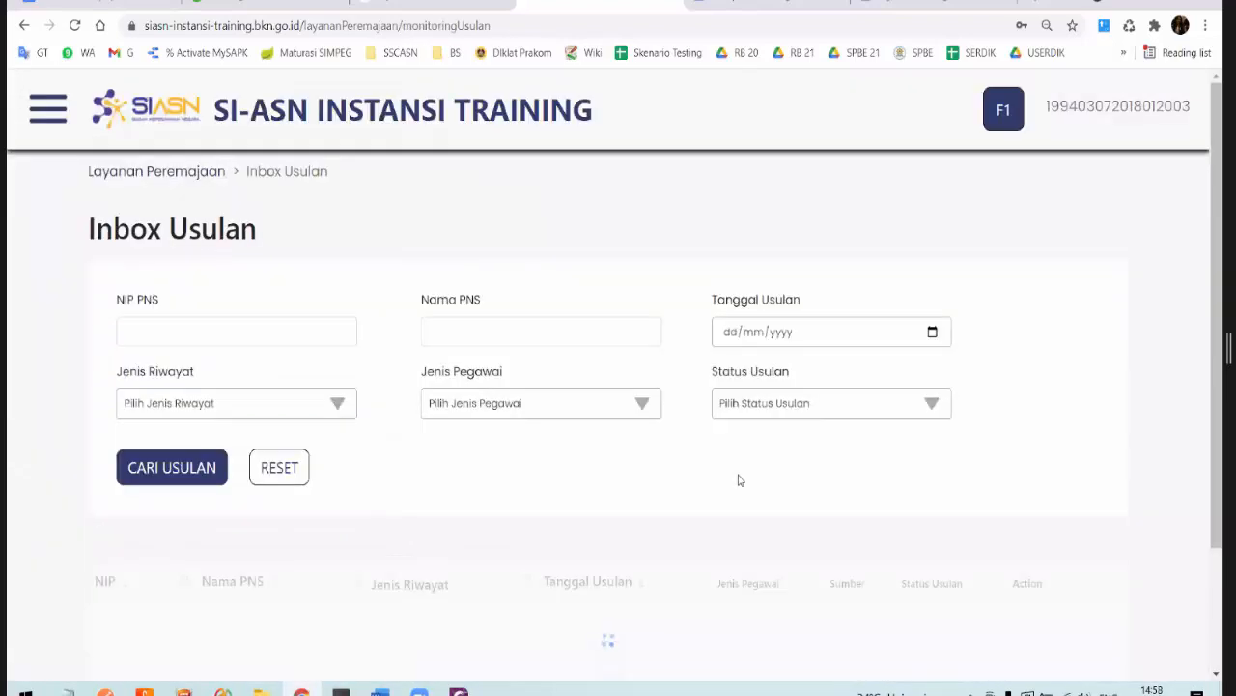
{"action": "scroll", "coordinate": [740, 480], "scroll_direction": "down", "scroll_amount": 2}
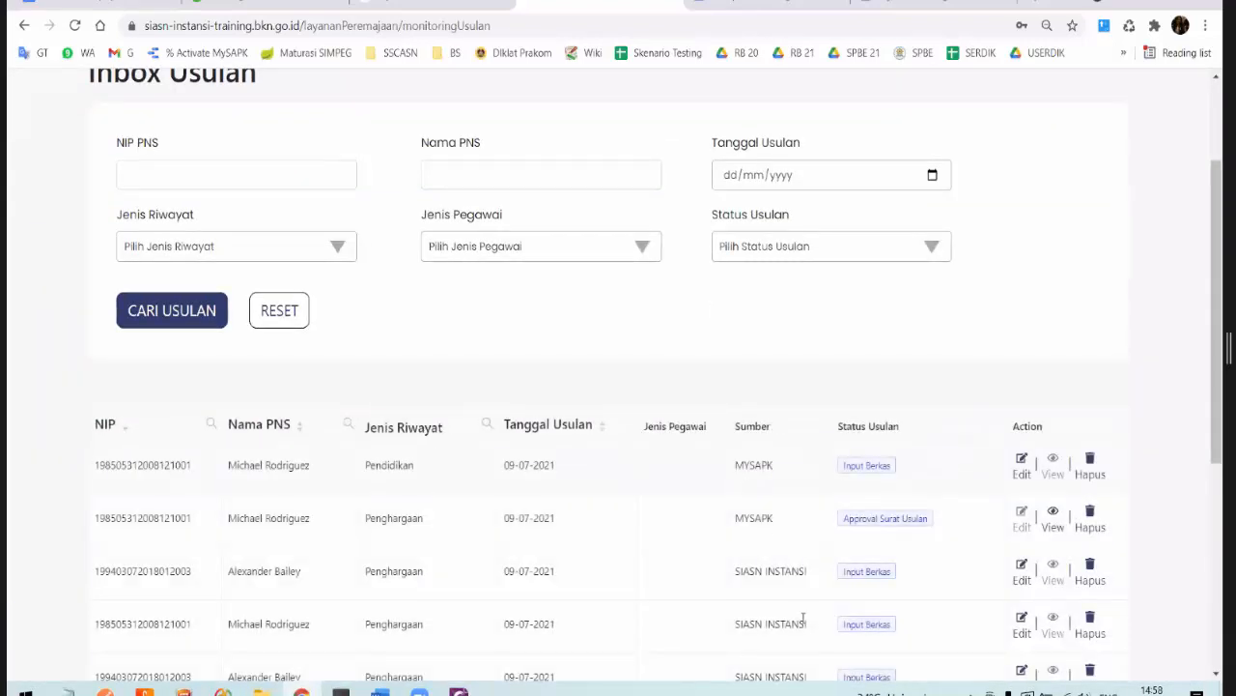
{"action": "scroll", "coordinate": [972, 527], "scroll_direction": "down", "scroll_amount": 1}
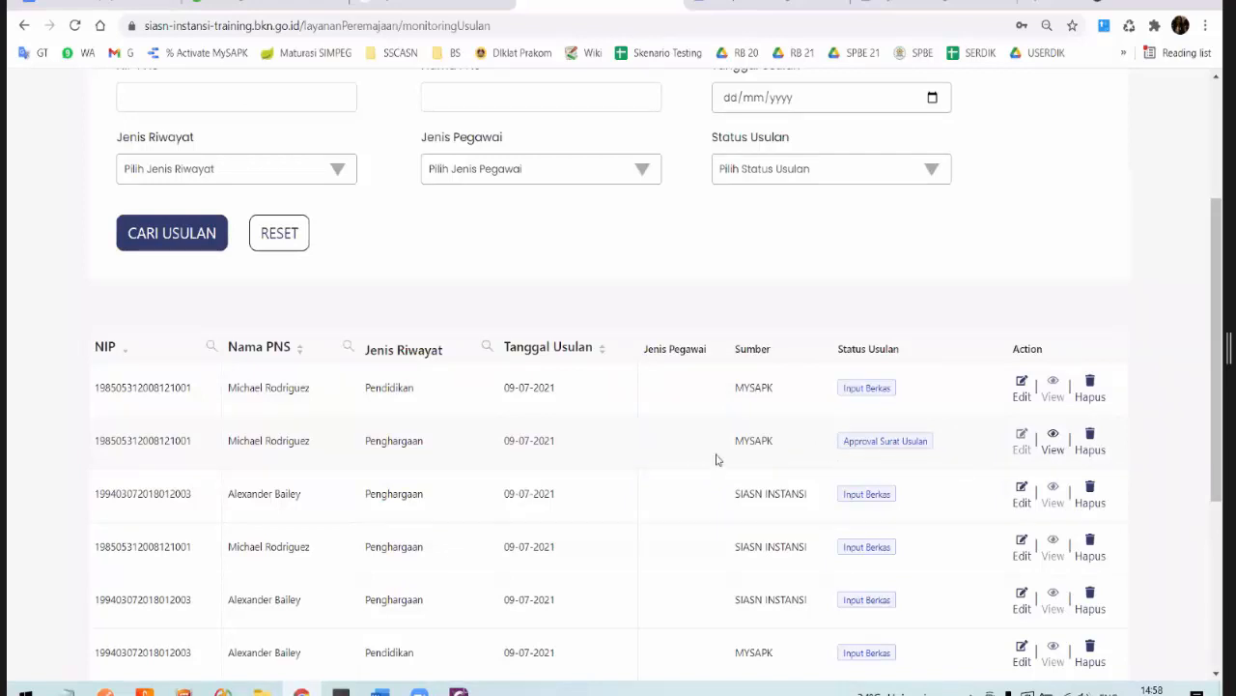
{"action": "scroll", "coordinate": [717, 460], "scroll_direction": "up", "scroll_amount": 3}
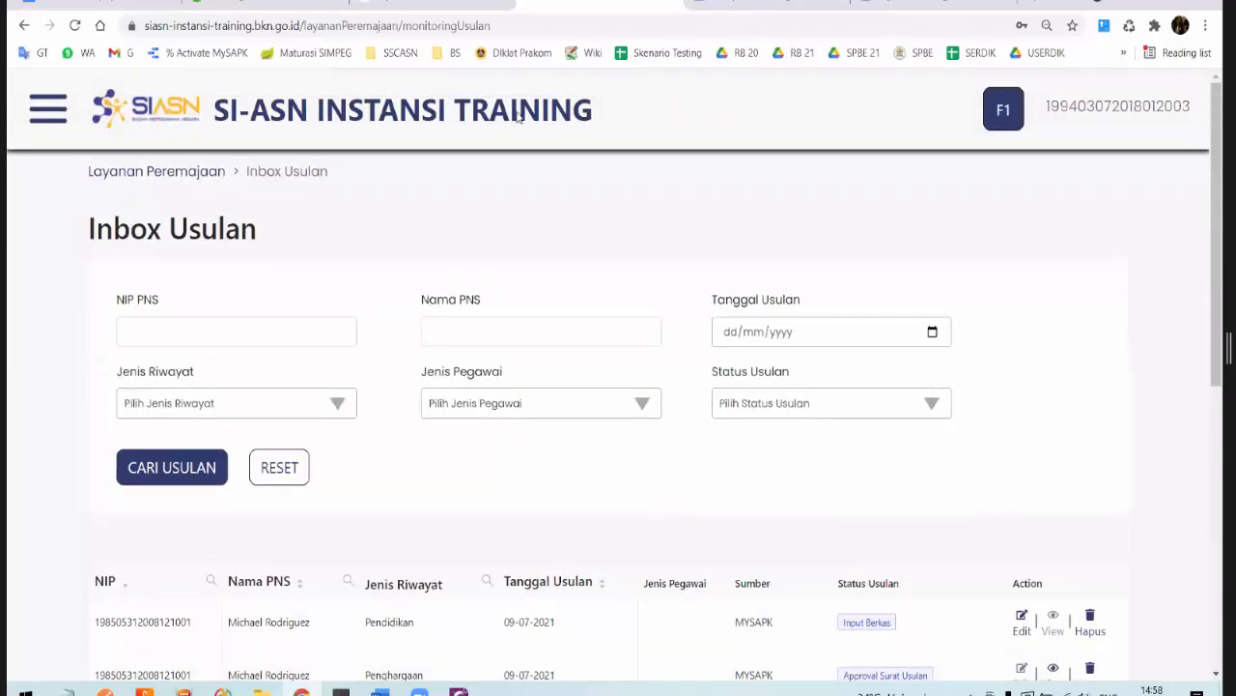
Step: Switch to MySAPK and open the History Pengajuan of Pemutakhiran Data Mandiri
{"action": "left_click", "coordinate": [403, 8]}
{"action": "scroll", "coordinate": [528, 165], "scroll_direction": "up", "scroll_amount": 3}
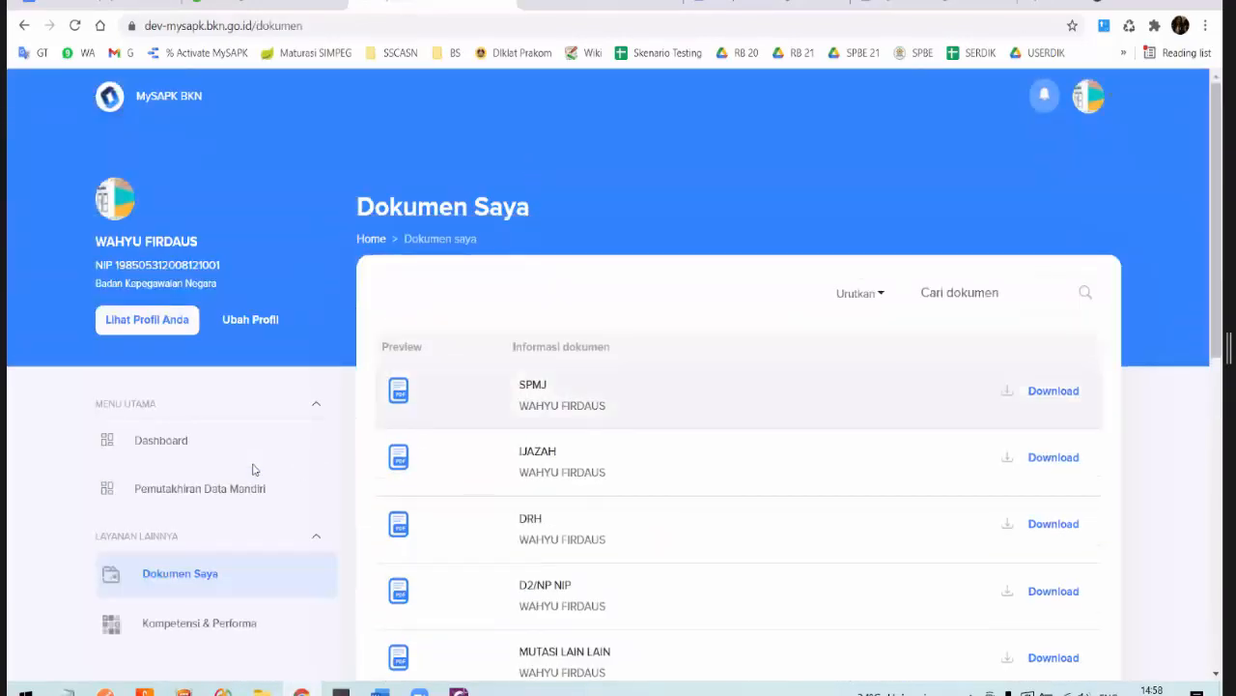
{"action": "left_click", "coordinate": [219, 503]}
{"action": "scroll", "coordinate": [704, 563], "scroll_direction": "down", "scroll_amount": 3}
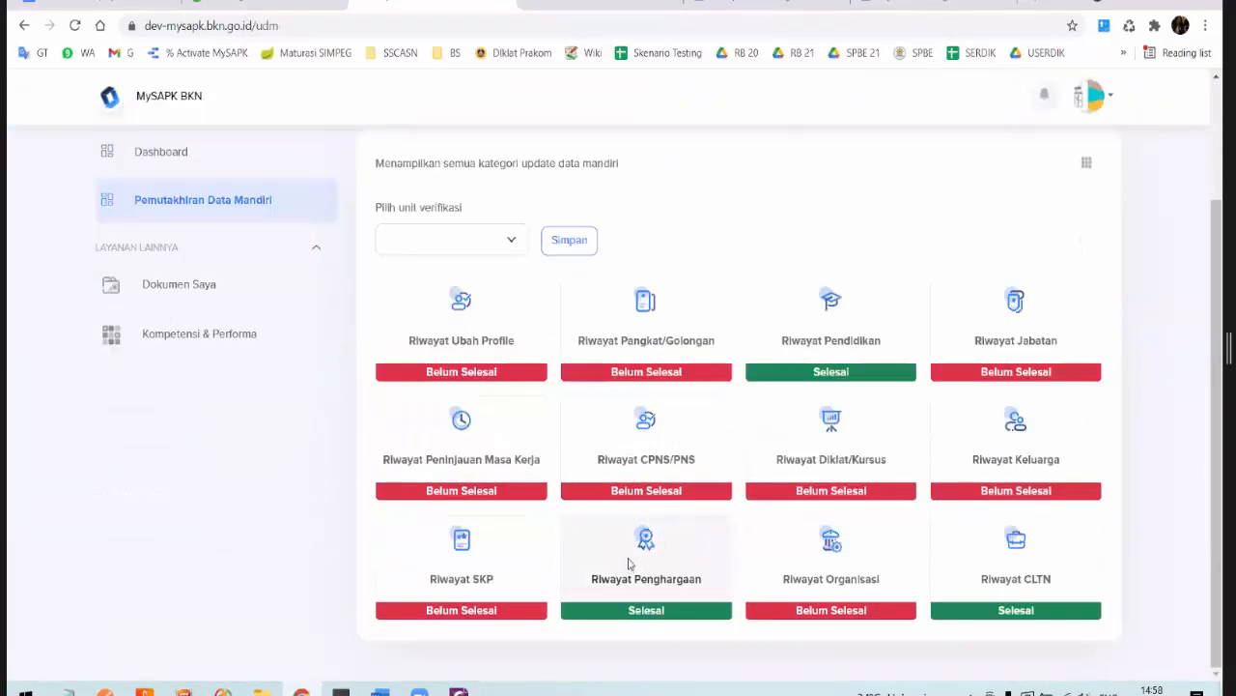
{"action": "left_click", "coordinate": [646, 560]}
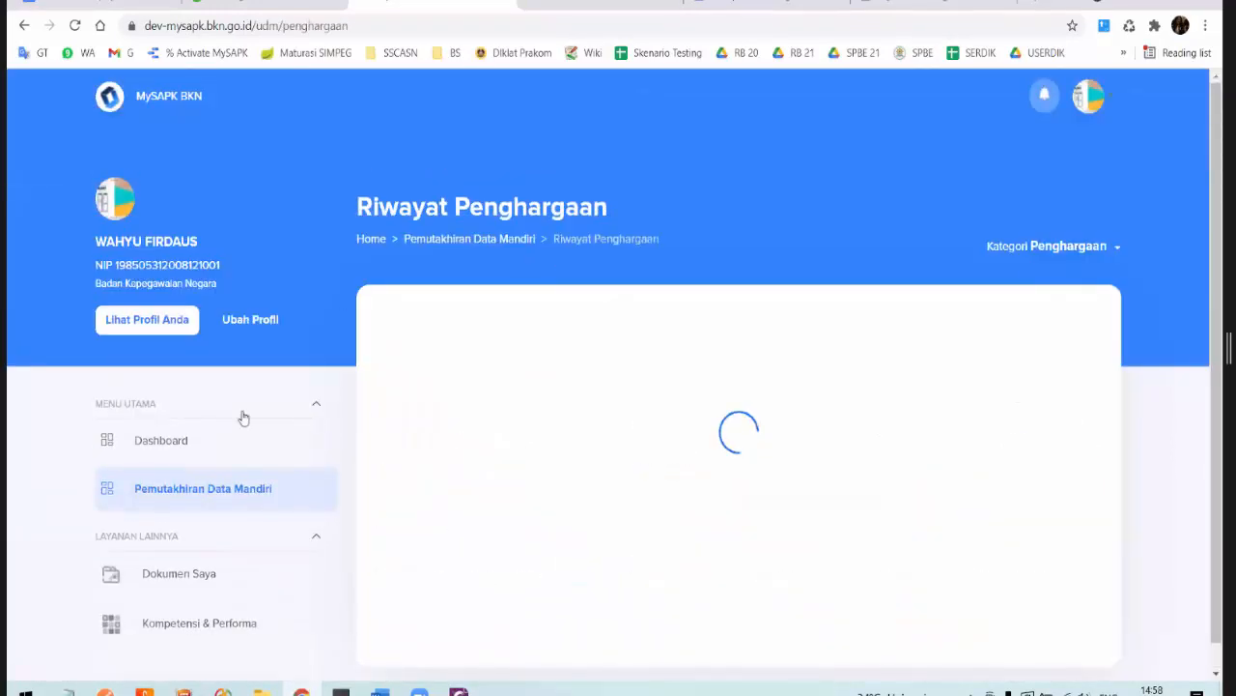
{"action": "left_click", "coordinate": [231, 458]}
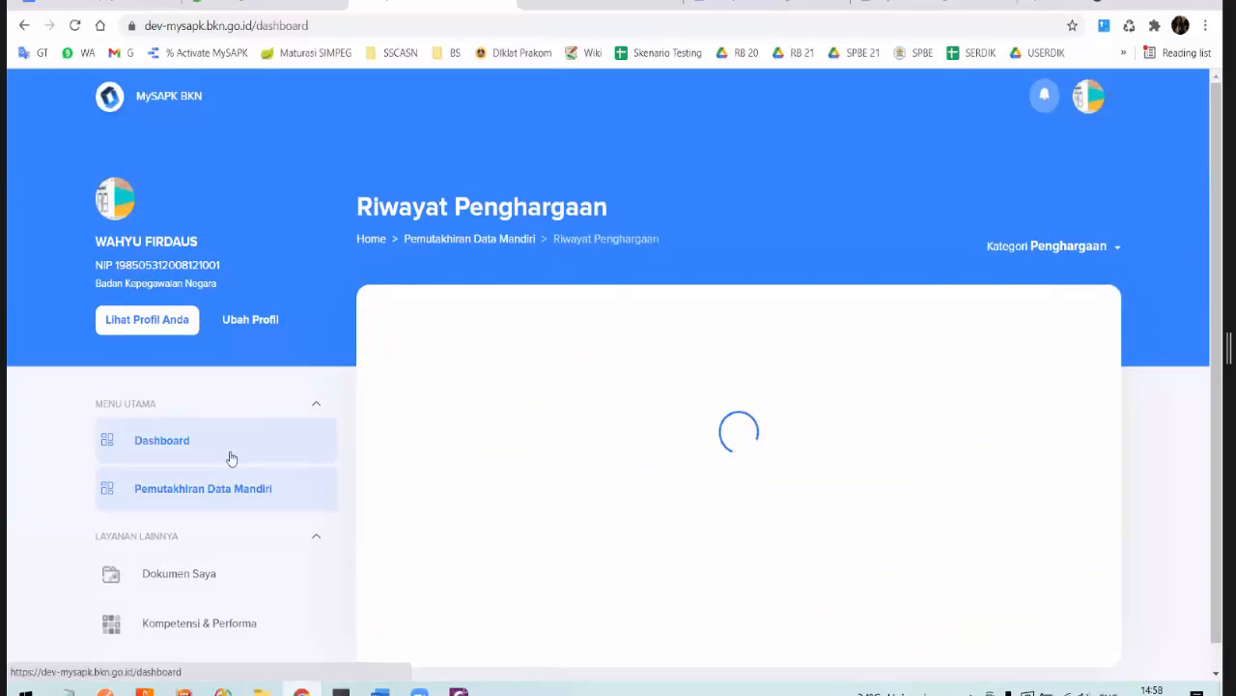
{"action": "left_click", "coordinate": [274, 476]}
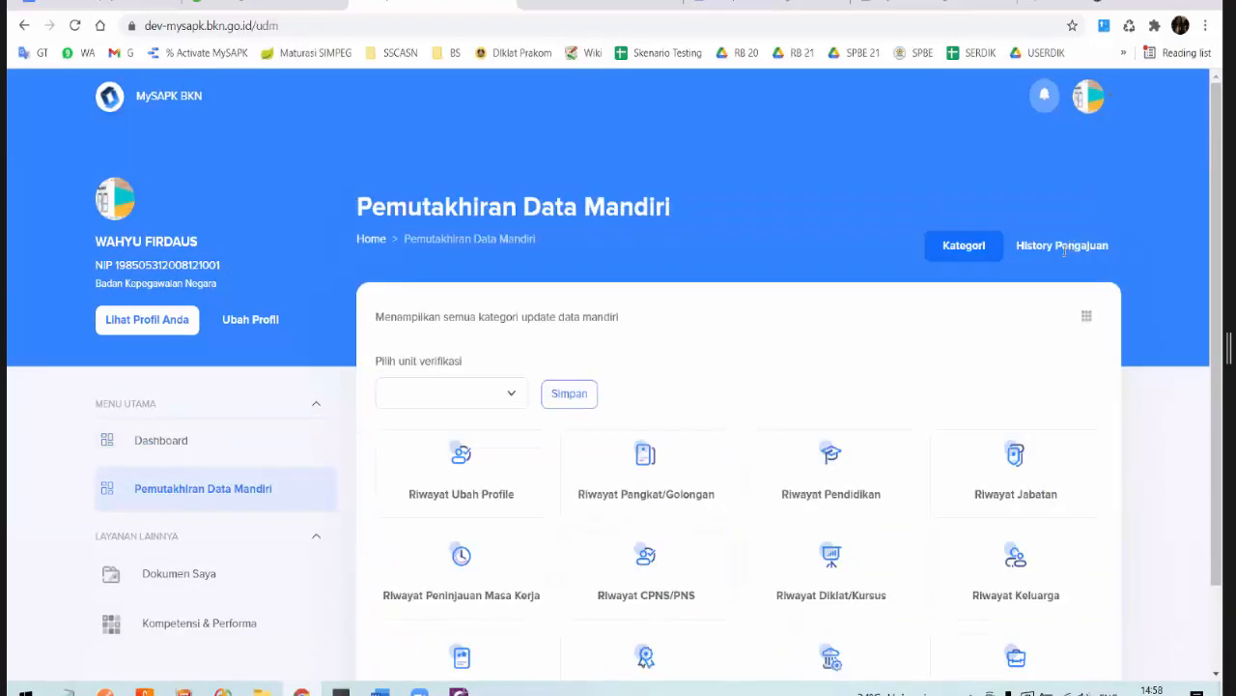
{"action": "left_click", "coordinate": [1063, 247]}
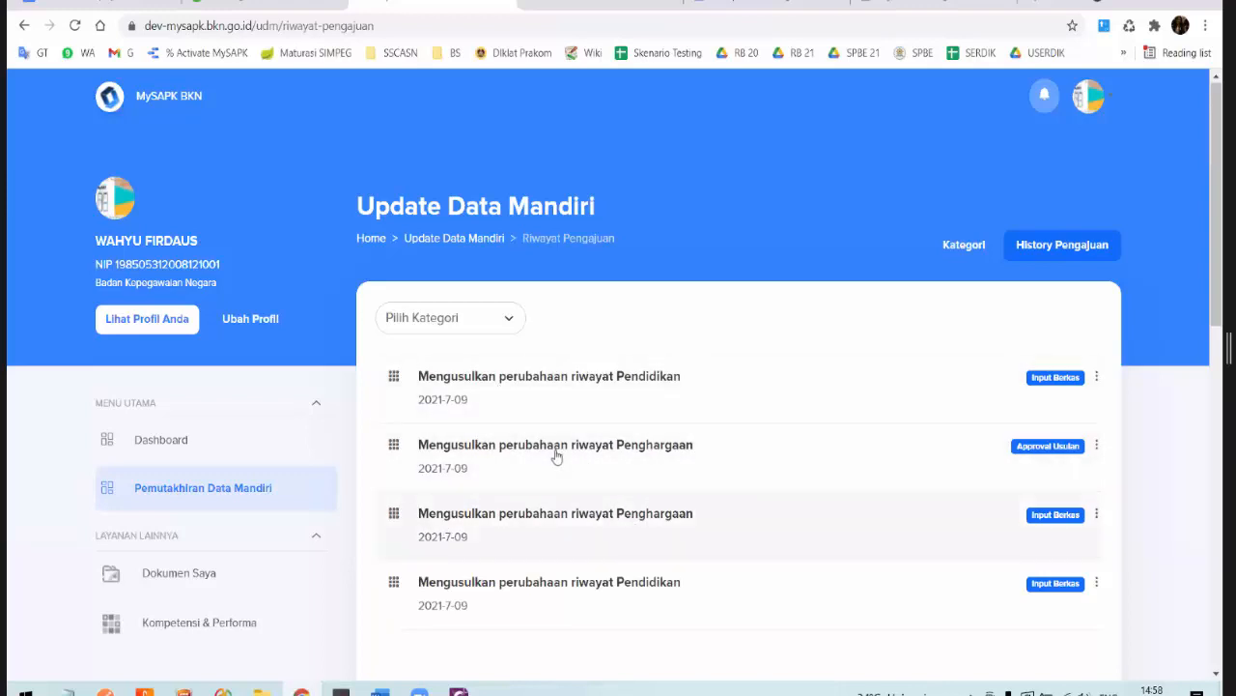
Step: View the details of the Penghargaan submission with Approval Usulan status, close them and look over the submission history
{"action": "left_click", "coordinate": [616, 454]}
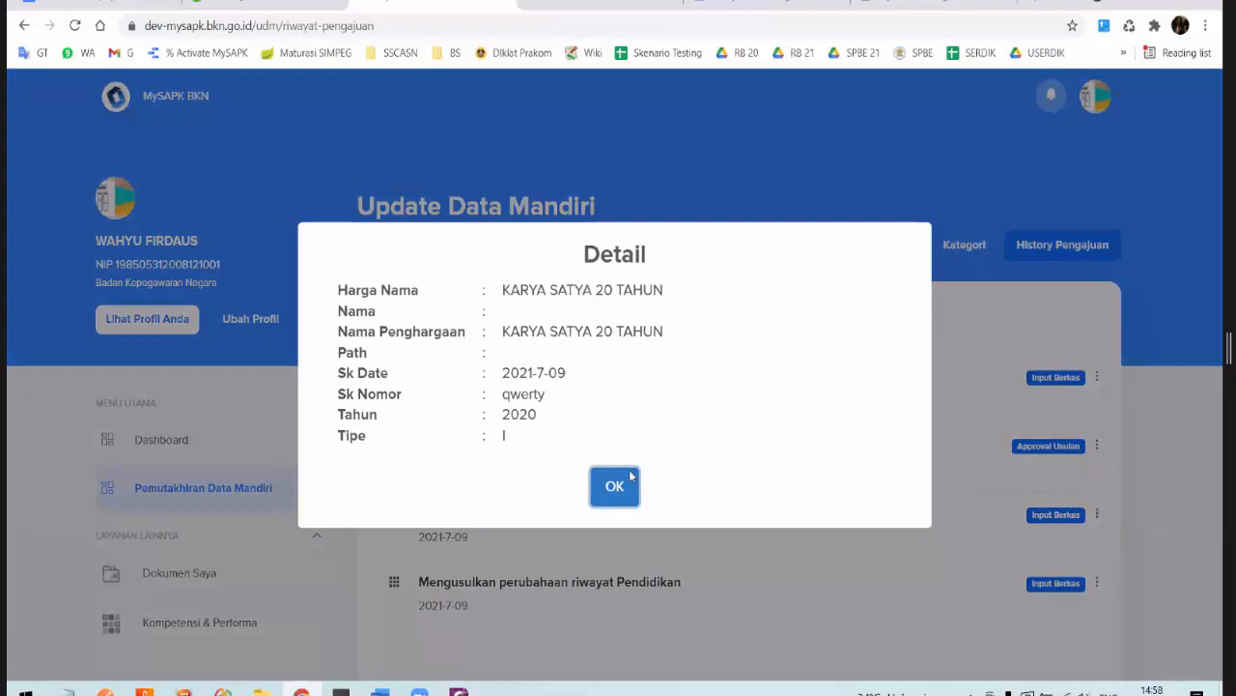
{"action": "left_click", "coordinate": [624, 488]}
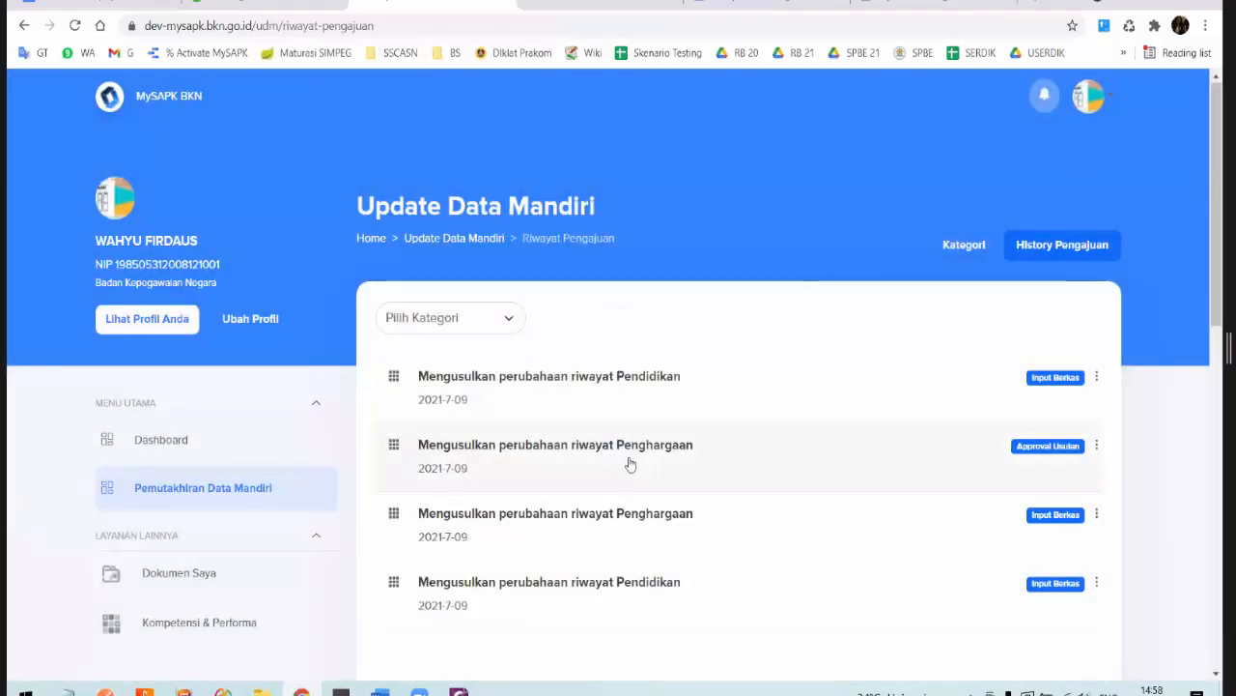
{"action": "left_click", "coordinate": [631, 466]}
{"action": "left_click", "coordinate": [621, 485]}
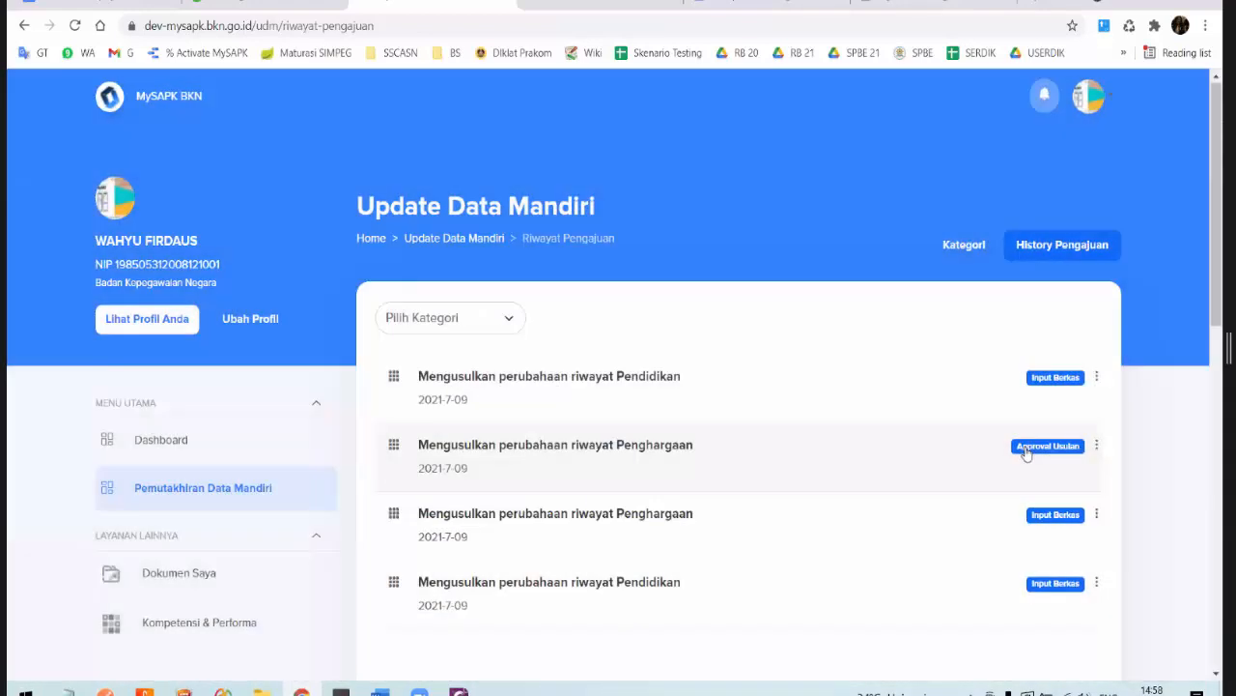
{"action": "left_click", "coordinate": [627, 454]}
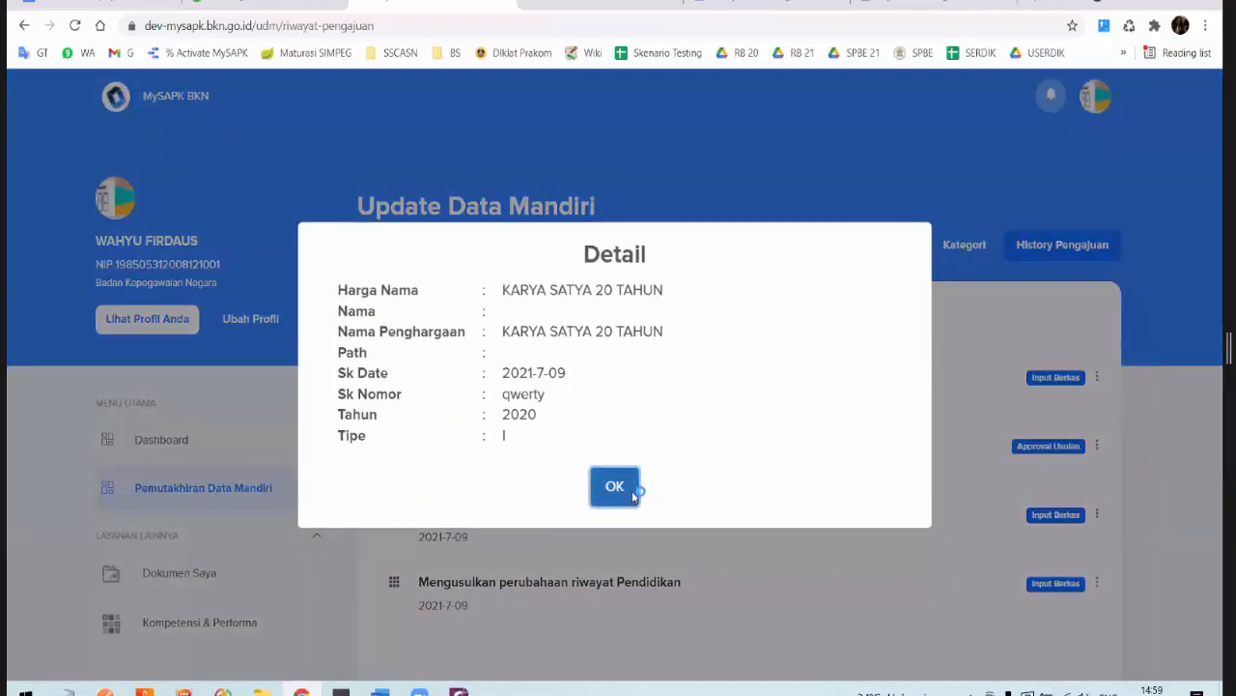
{"action": "left_click", "coordinate": [633, 493]}
{"action": "scroll", "coordinate": [735, 517], "scroll_direction": "down", "scroll_amount": 2}
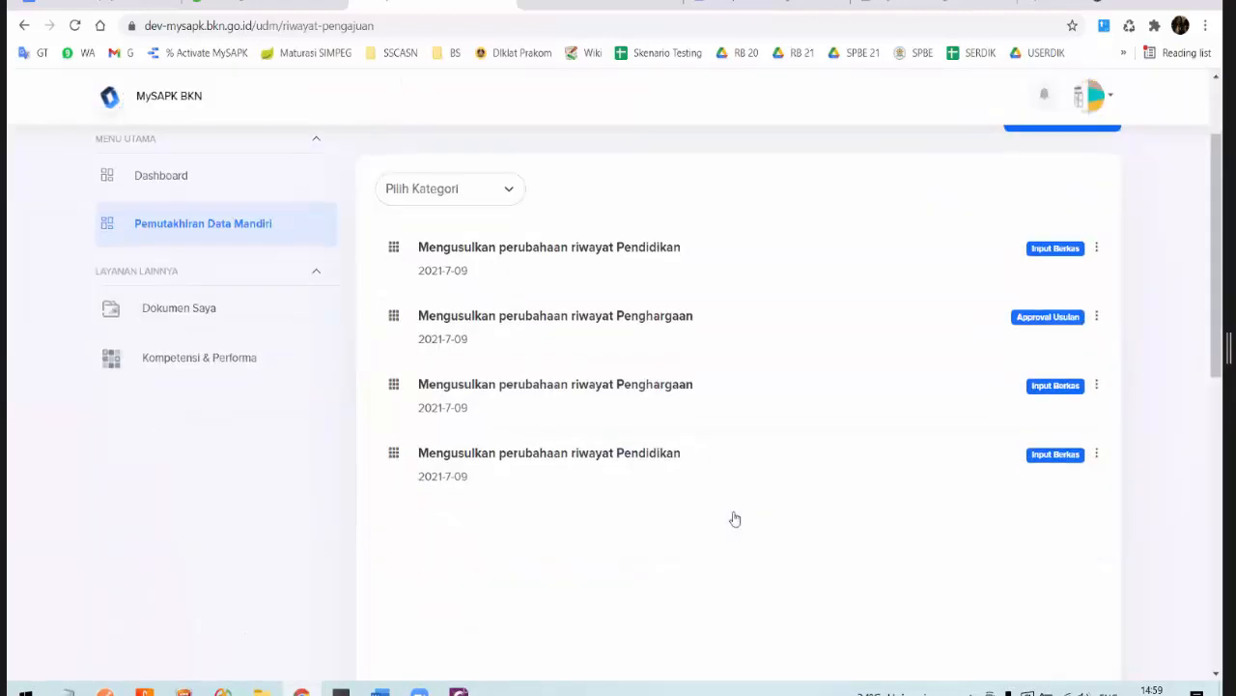
{"action": "scroll", "coordinate": [579, 439], "scroll_direction": "up", "scroll_amount": 2}
Step: Switch back to SI-ASN Instansi and recheck the proposal statuses in Inbox Usulan
{"action": "key", "text": "alt+Tab"}
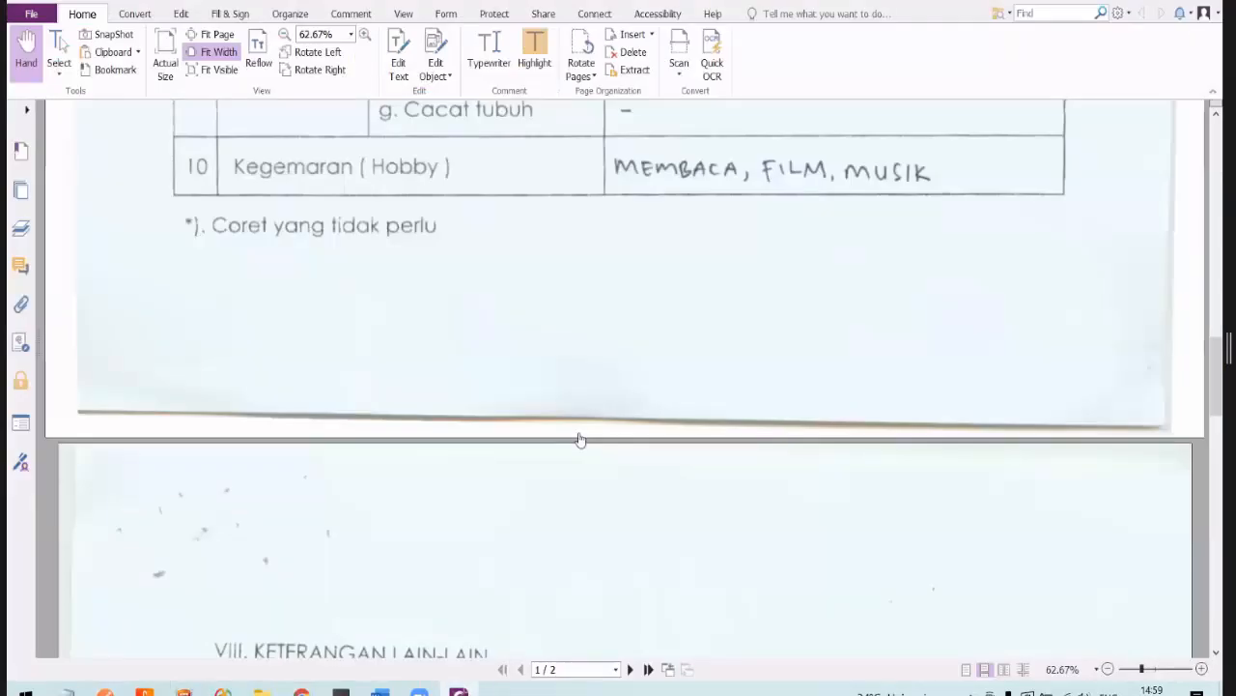
{"action": "key", "text": "alt+Tab"}
{"action": "left_click", "coordinate": [624, 4]}
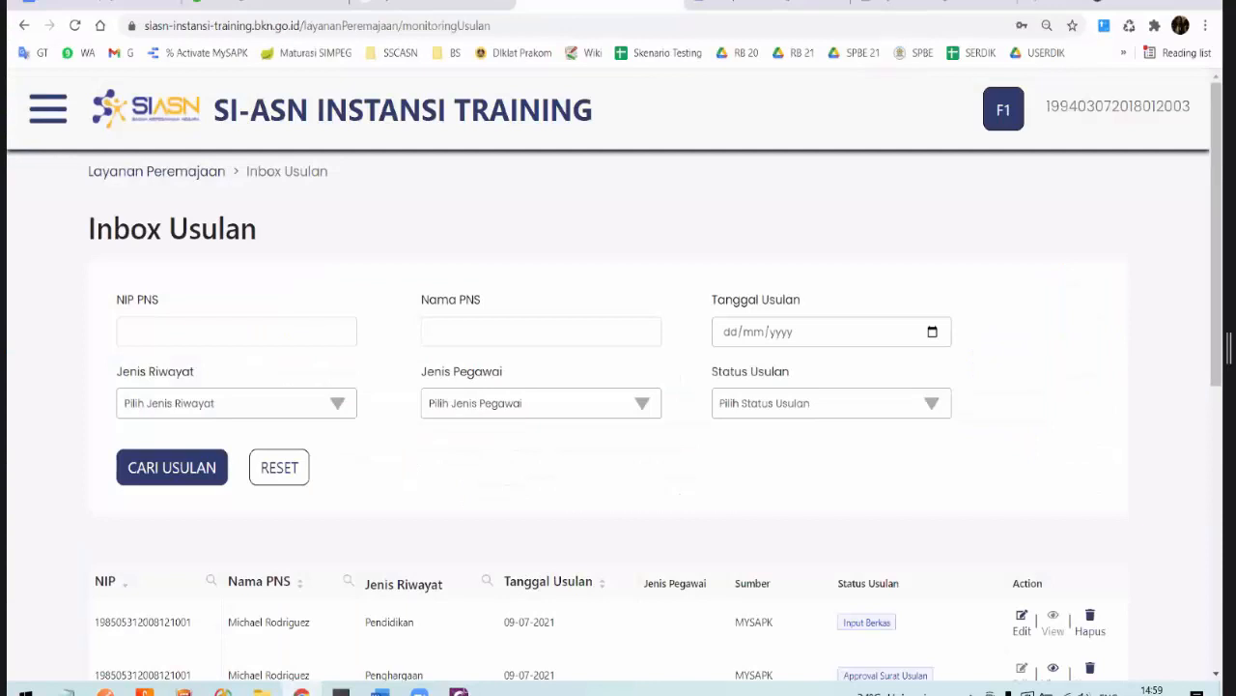
{"action": "scroll", "coordinate": [541, 475], "scroll_direction": "down", "scroll_amount": 3}
{"action": "scroll", "coordinate": [555, 96], "scroll_direction": "up", "scroll_amount": 3}
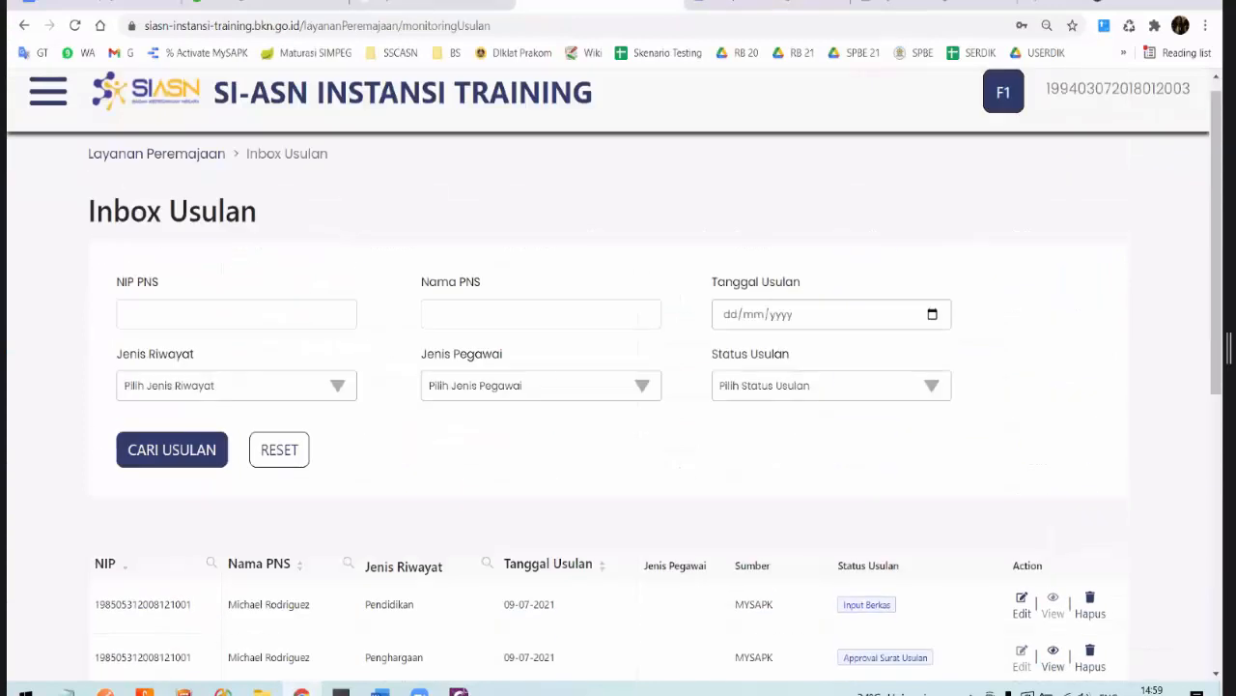
Step: Return to MySAPK, open the dashboard and go from there to the Lengkapi Data Mandiri categories to check their completion
{"action": "left_click", "coordinate": [445, 5]}
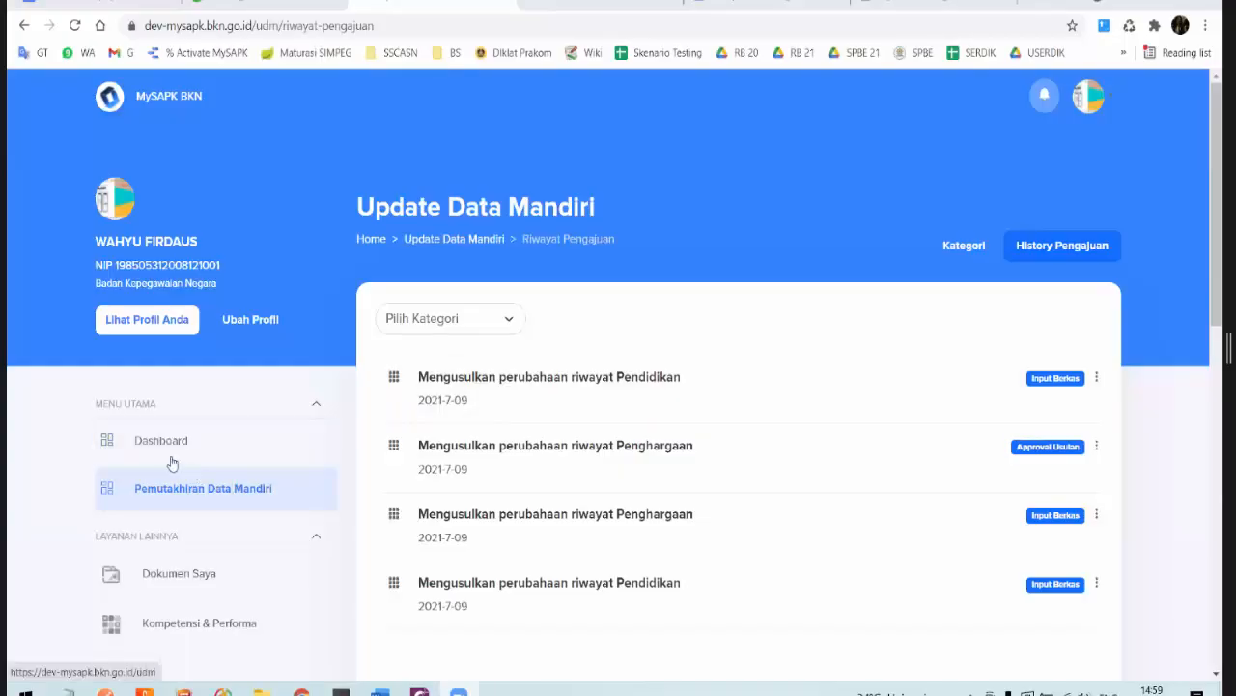
{"action": "left_click", "coordinate": [164, 442]}
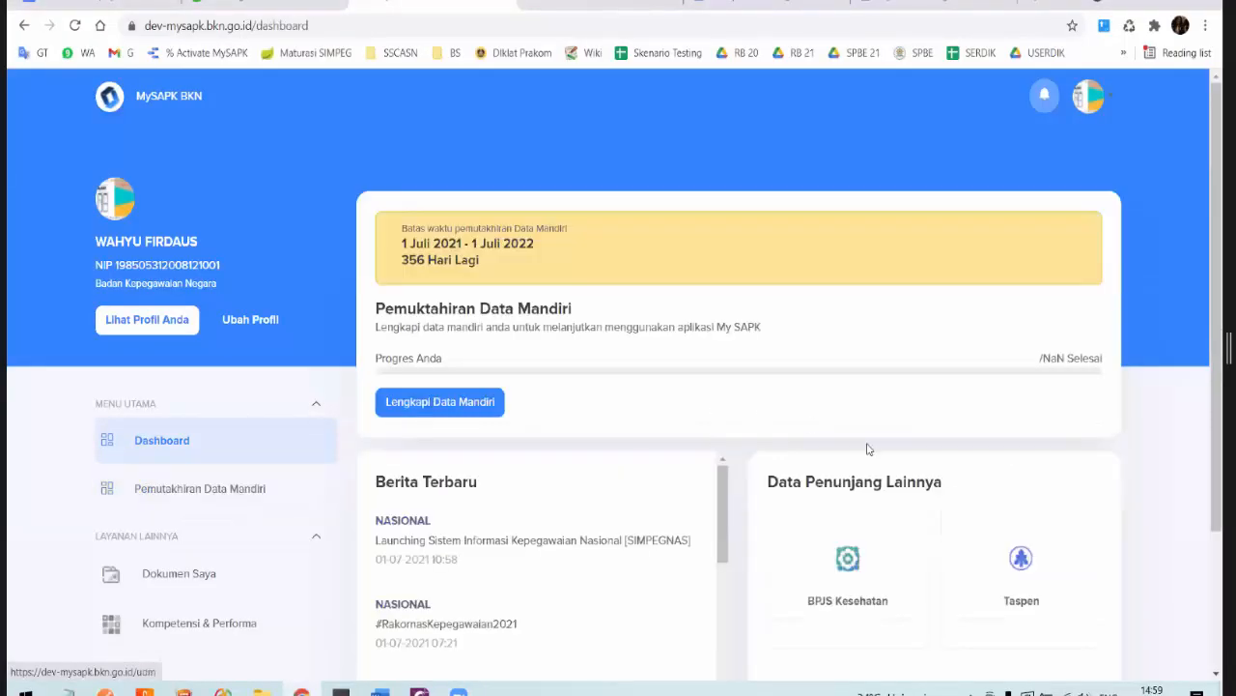
{"action": "left_click", "coordinate": [450, 406]}
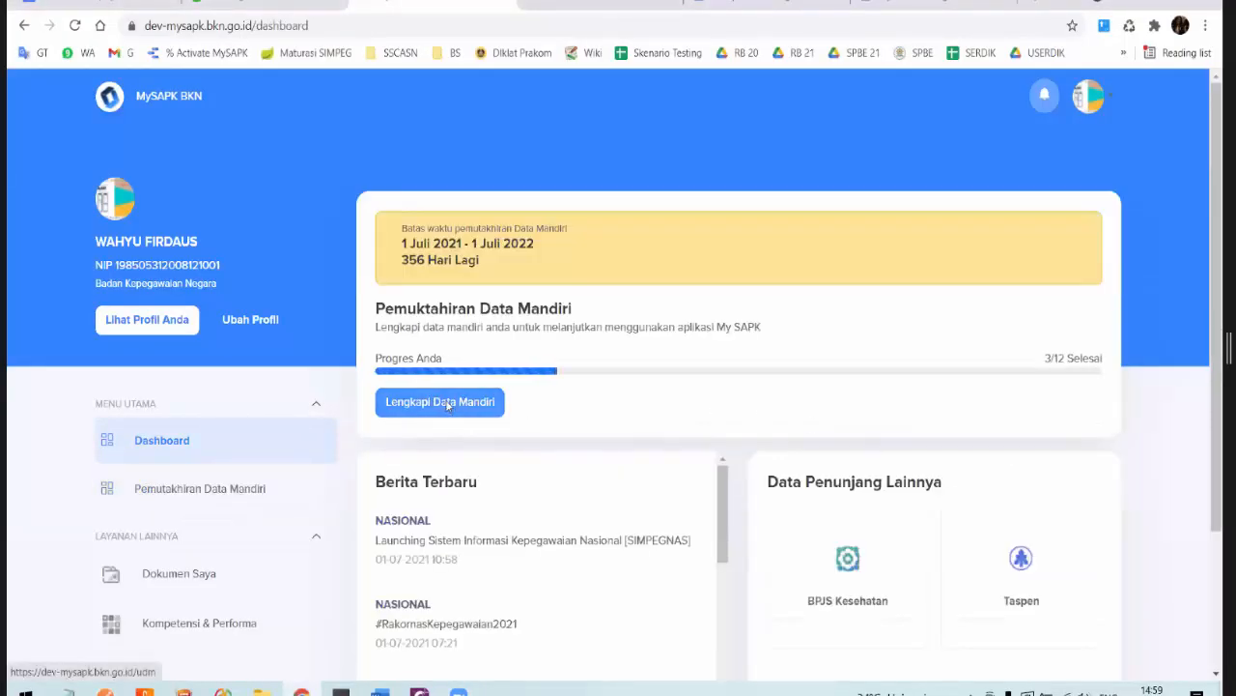
{"action": "scroll", "coordinate": [928, 418], "scroll_direction": "down", "scroll_amount": 2}
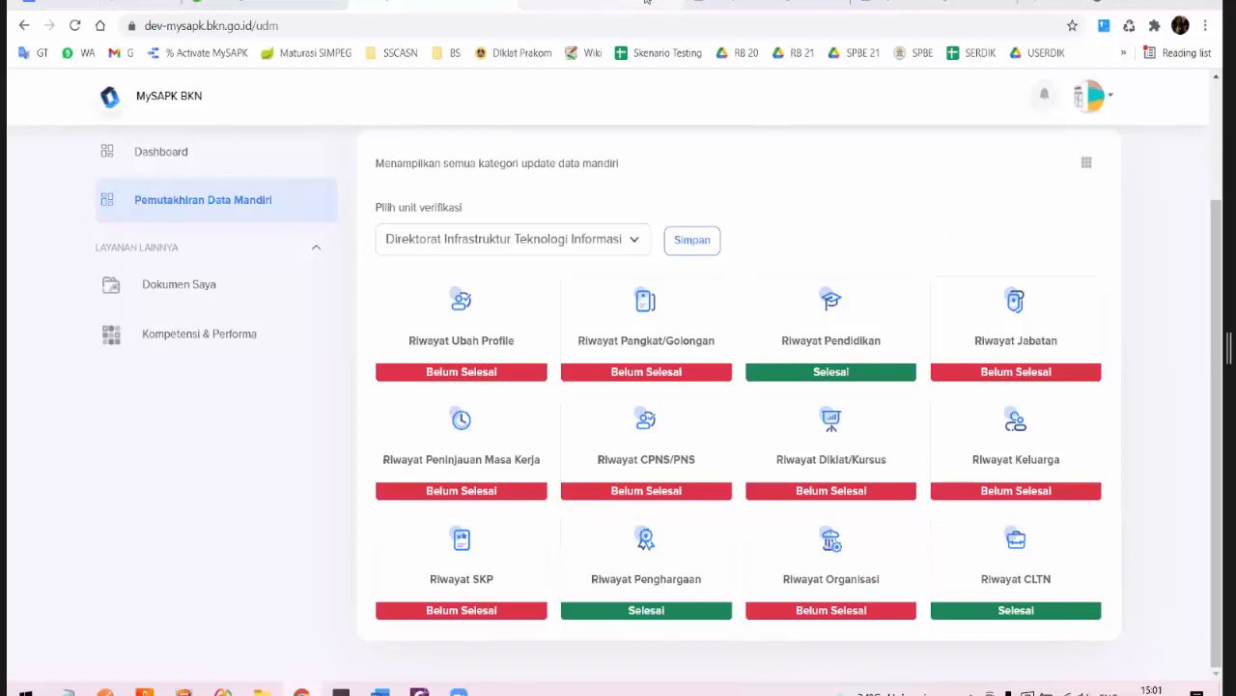
Step: Open Riwayat Ubah Profile and examine the main information, photo and personal contact sections of the profile form
{"action": "left_click", "coordinate": [490, 334]}
{"action": "scroll", "coordinate": [726, 318], "scroll_direction": "down", "scroll_amount": 1}
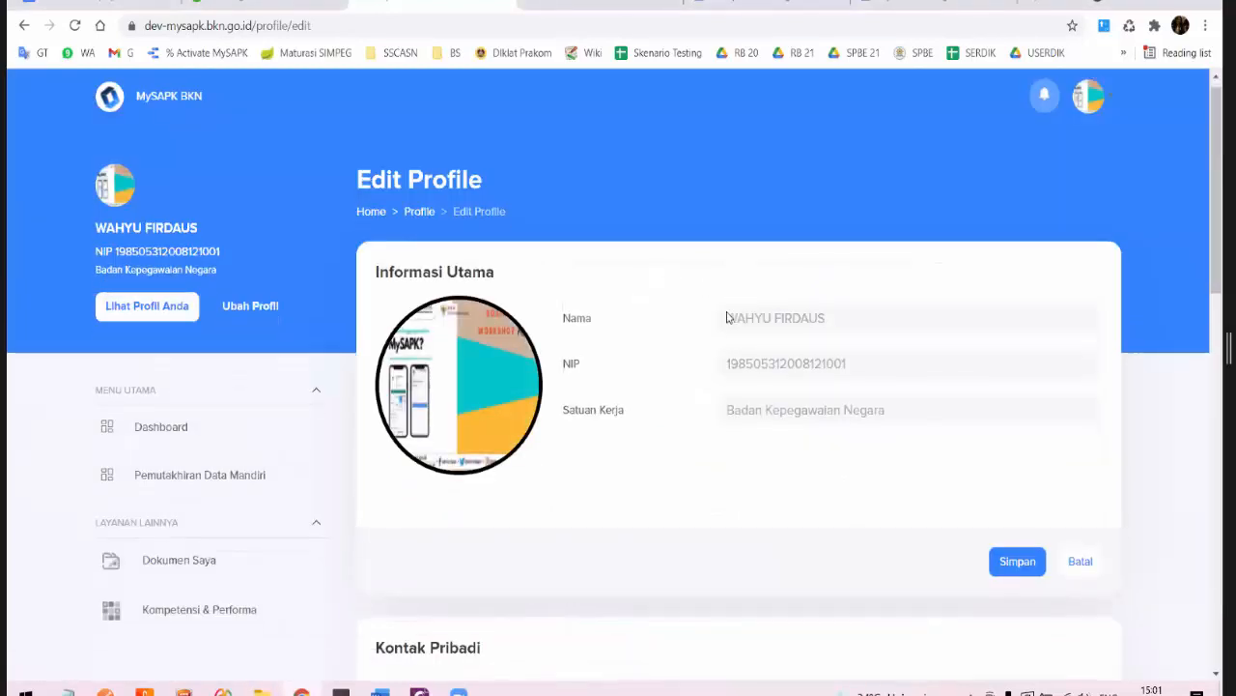
{"action": "scroll", "coordinate": [728, 317], "scroll_direction": "down", "scroll_amount": 1}
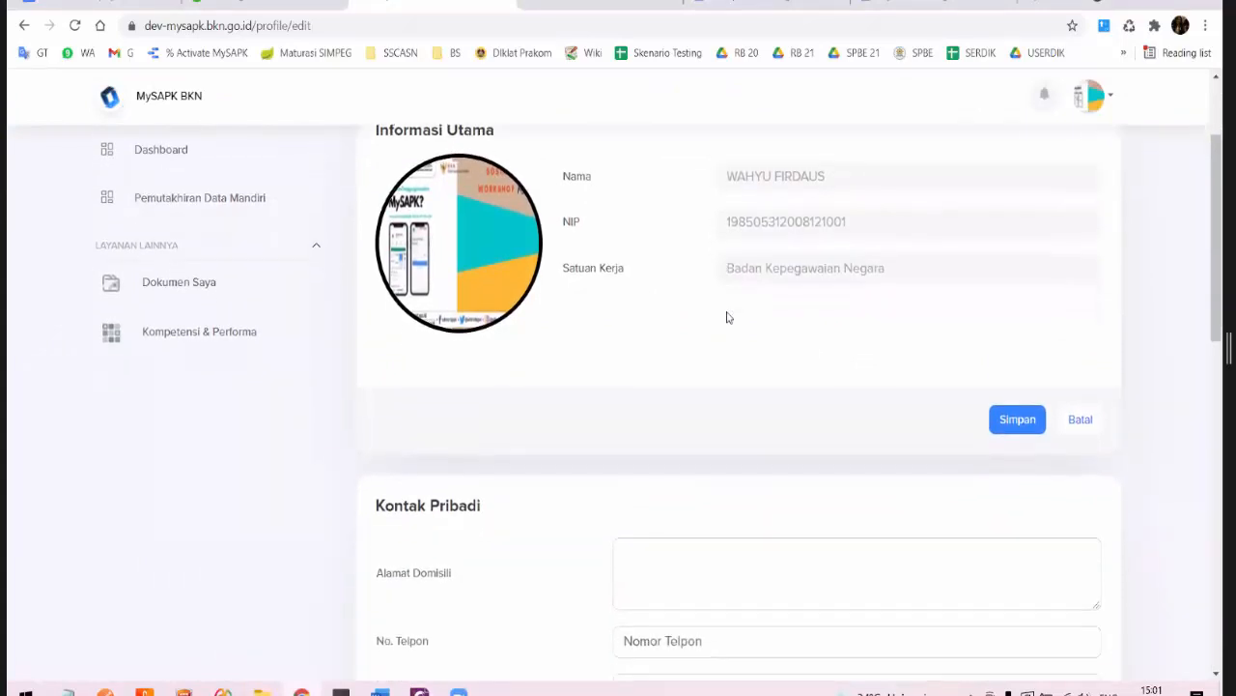
{"action": "scroll", "coordinate": [729, 317], "scroll_direction": "up", "scroll_amount": 1}
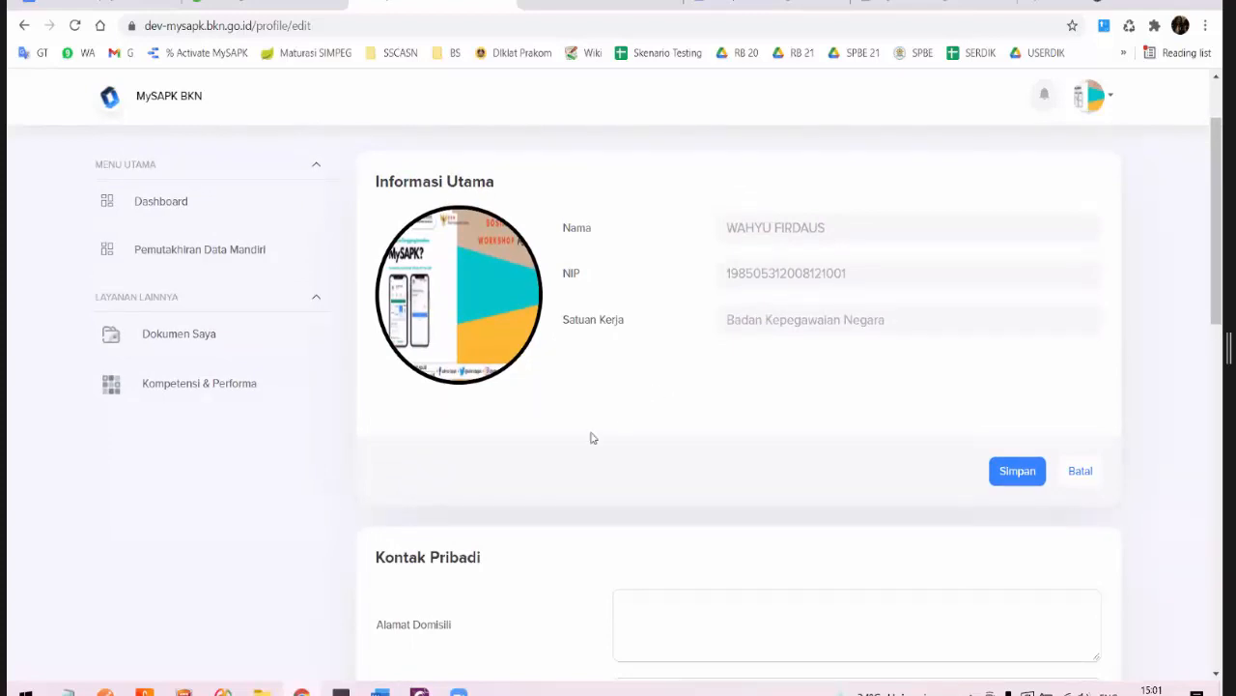
{"action": "mouse_move", "coordinate": [487, 315]}
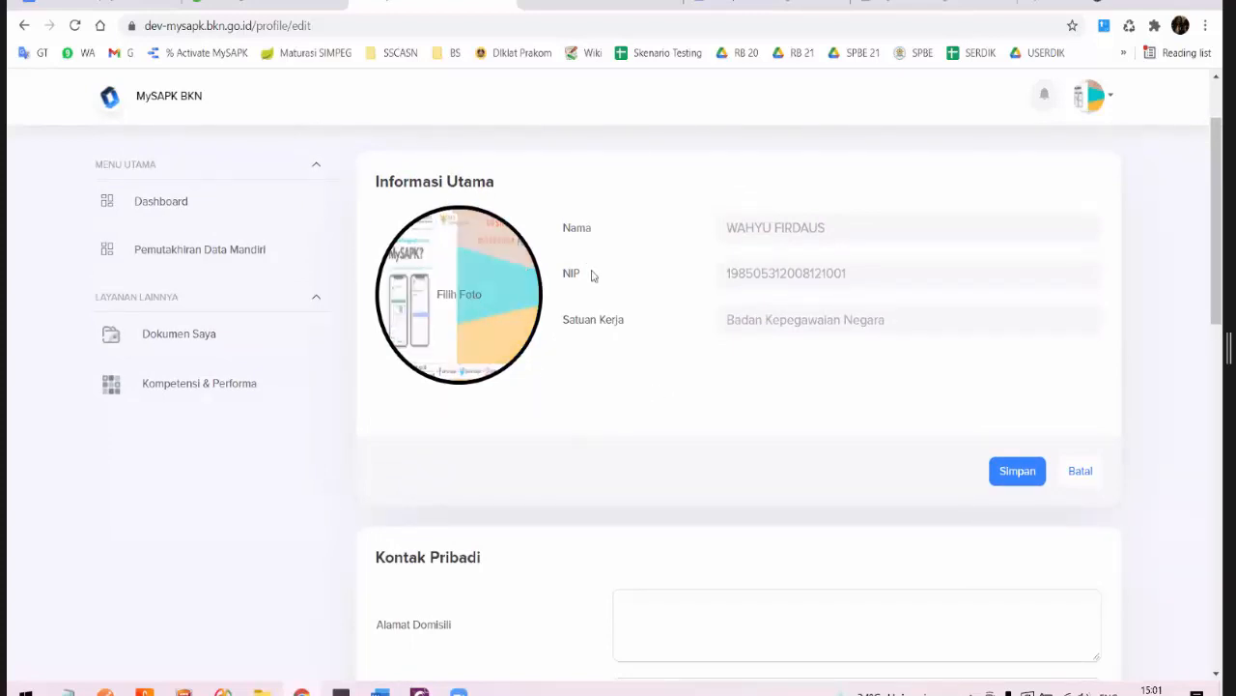
Step: Compare the Informasi Utama section with the address, phone and email fields under Kontak Pribadi on the Edit Profile page
{"action": "scroll", "coordinate": [578, 493], "scroll_direction": "down", "scroll_amount": 1}
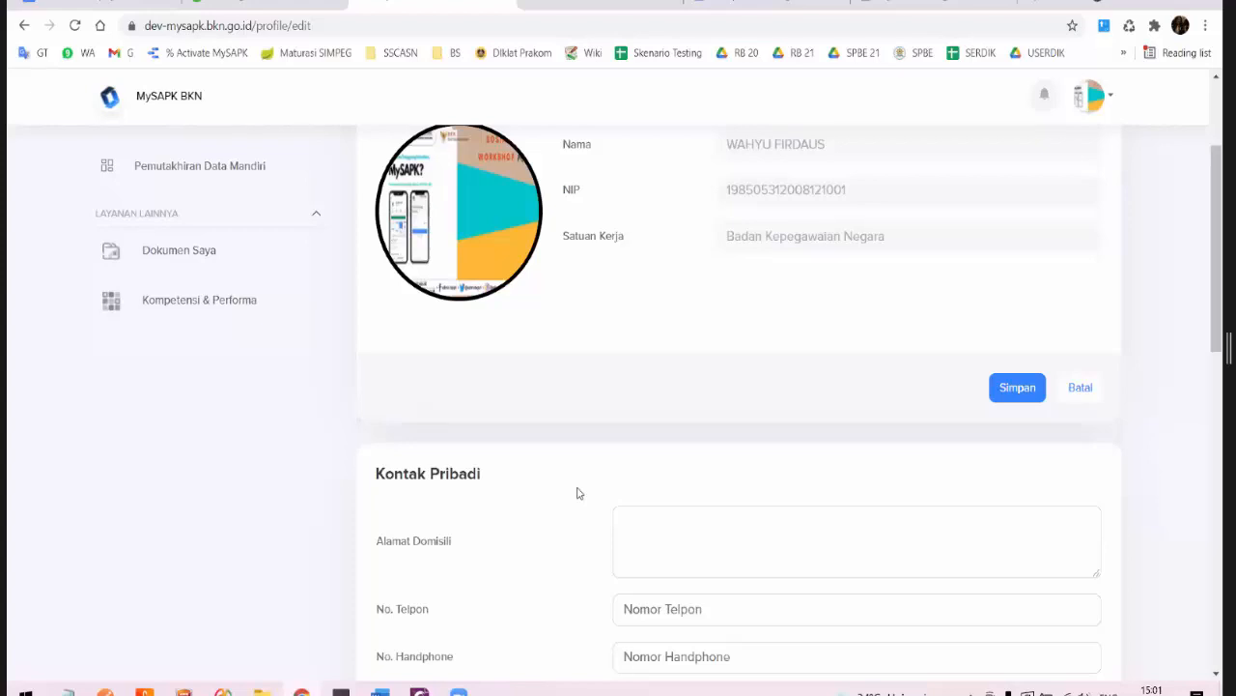
{"action": "scroll", "coordinate": [577, 492], "scroll_direction": "down", "scroll_amount": 1}
{"action": "scroll", "coordinate": [578, 492], "scroll_direction": "up", "scroll_amount": 2}
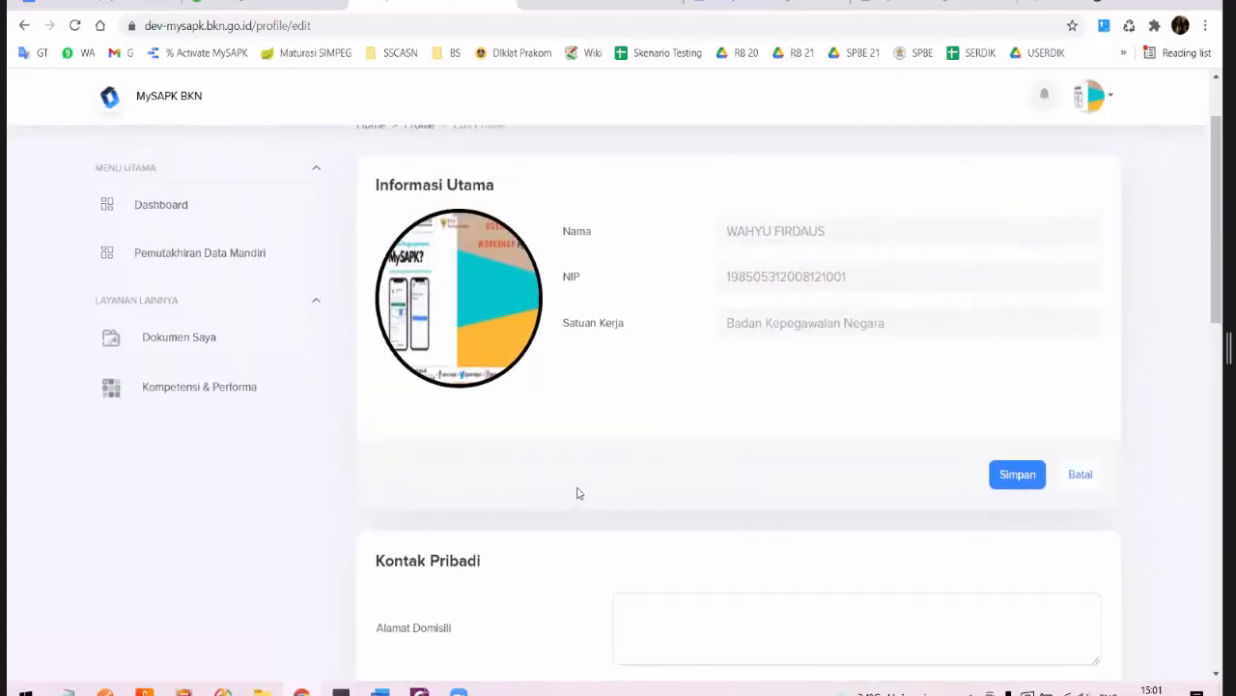
{"action": "scroll", "coordinate": [578, 493], "scroll_direction": "down", "scroll_amount": 3}
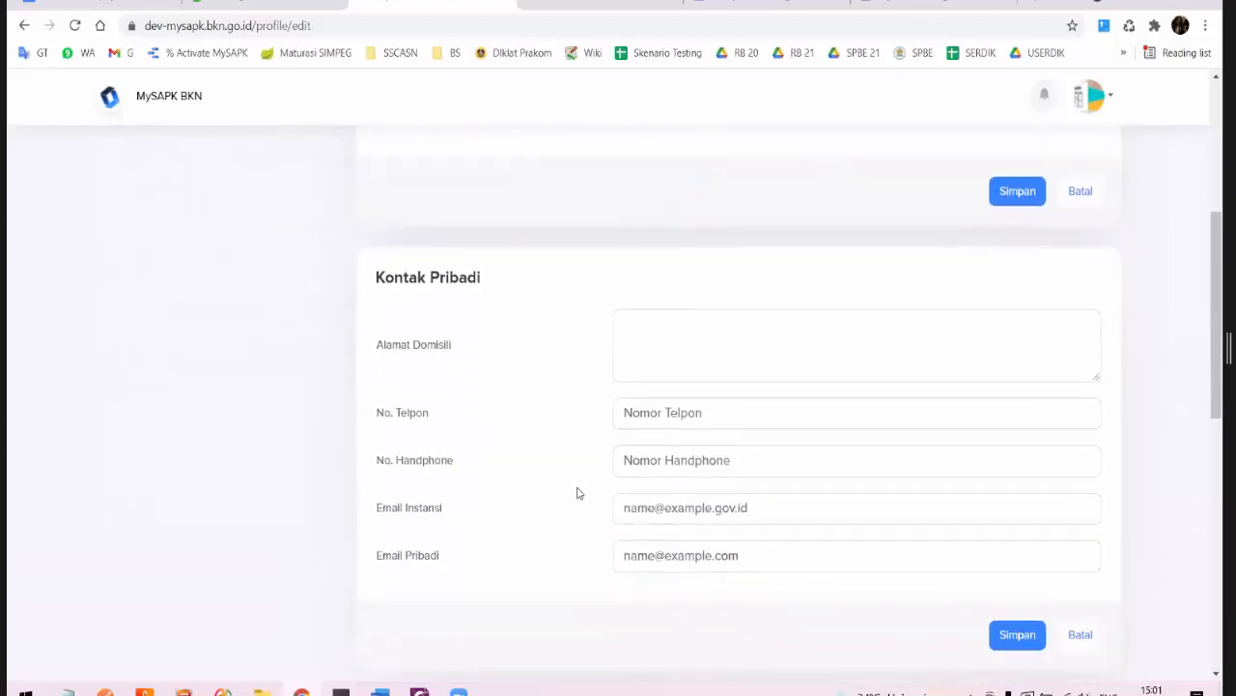
{"action": "scroll", "coordinate": [691, 461], "scroll_direction": "down", "scroll_amount": 2}
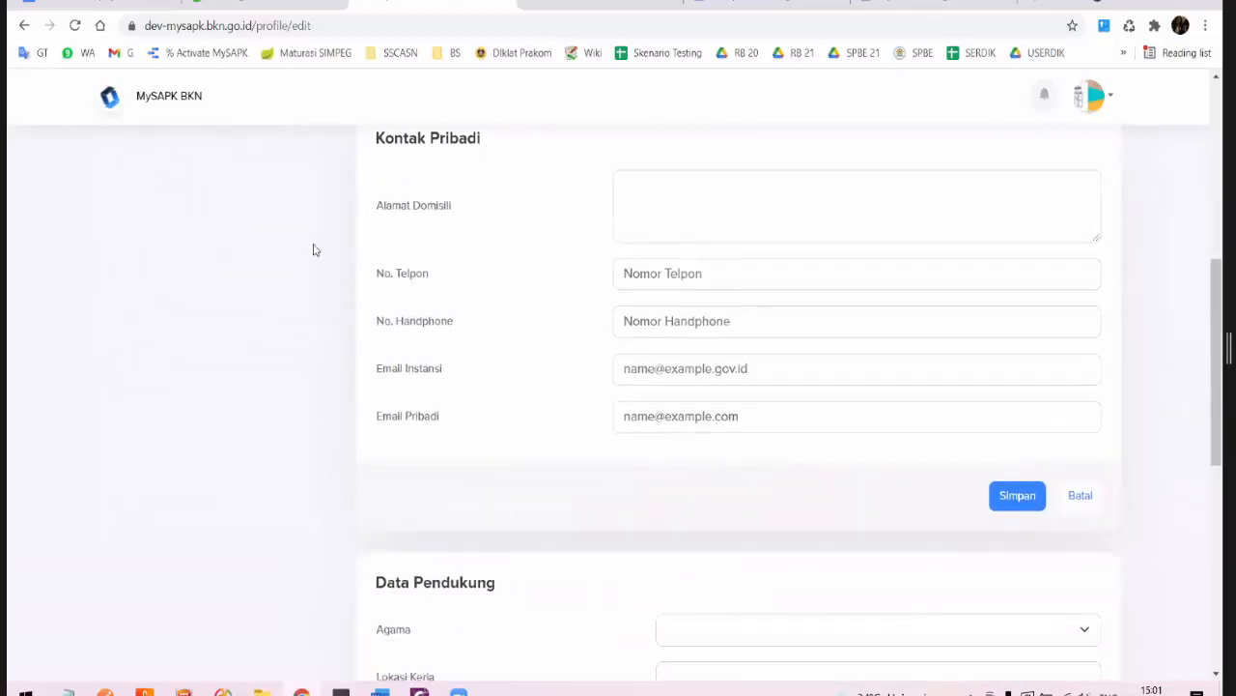
{"action": "scroll", "coordinate": [478, 302], "scroll_direction": "up", "scroll_amount": 1}
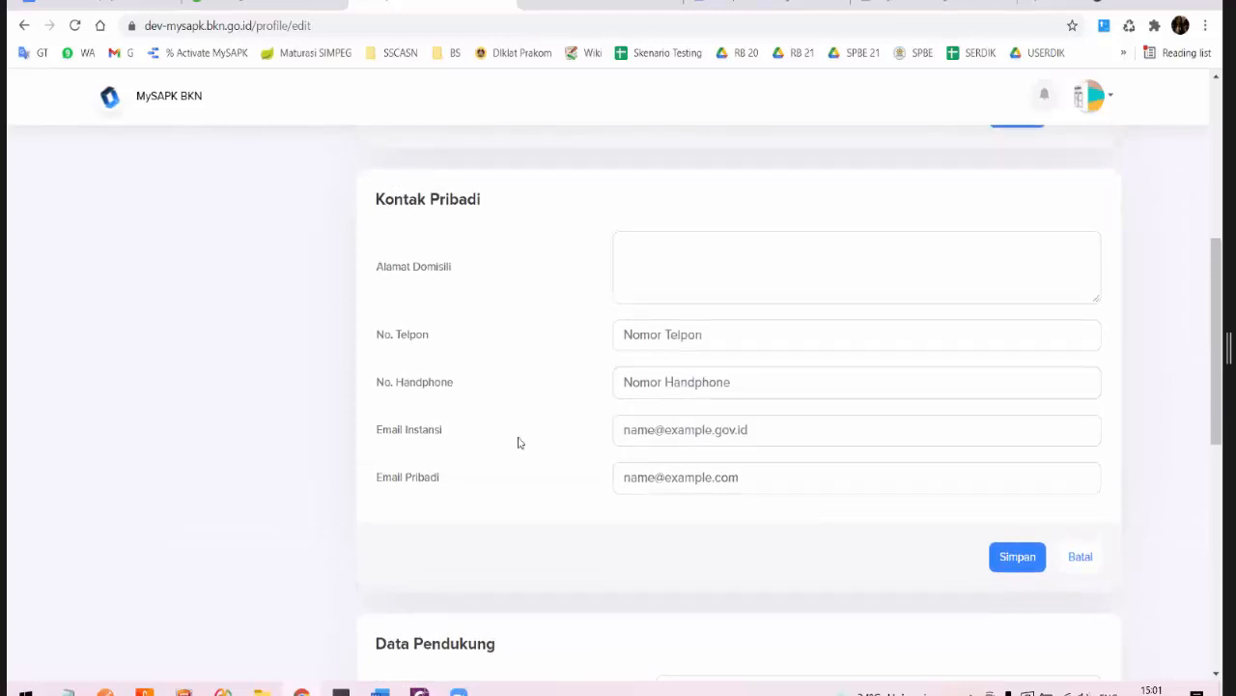
Step: Examine the Data Pendukung fields from Agama to KPPN, including the NPWP, BPJS, TASPEN and TAPERA entries, and return to the form's beginning
{"action": "scroll", "coordinate": [538, 510], "scroll_direction": "down", "scroll_amount": 5}
{"action": "scroll", "coordinate": [538, 512], "scroll_direction": "down", "scroll_amount": 1}
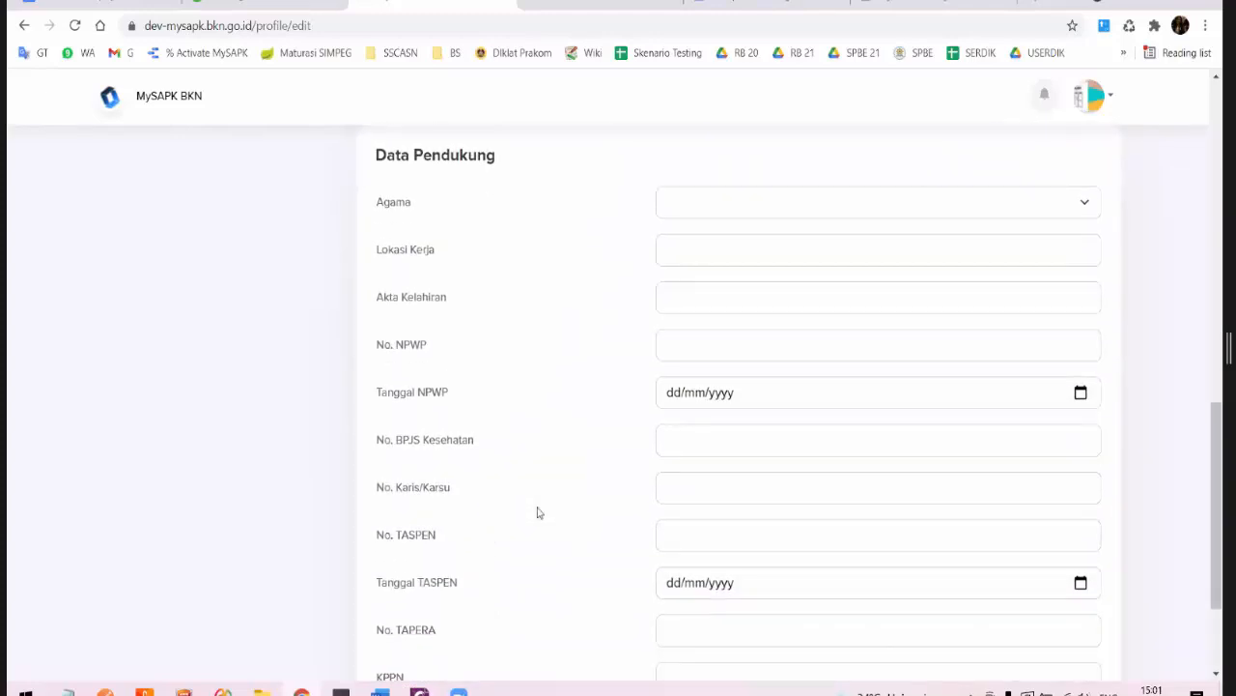
{"action": "scroll", "coordinate": [538, 512], "scroll_direction": "up", "scroll_amount": 4}
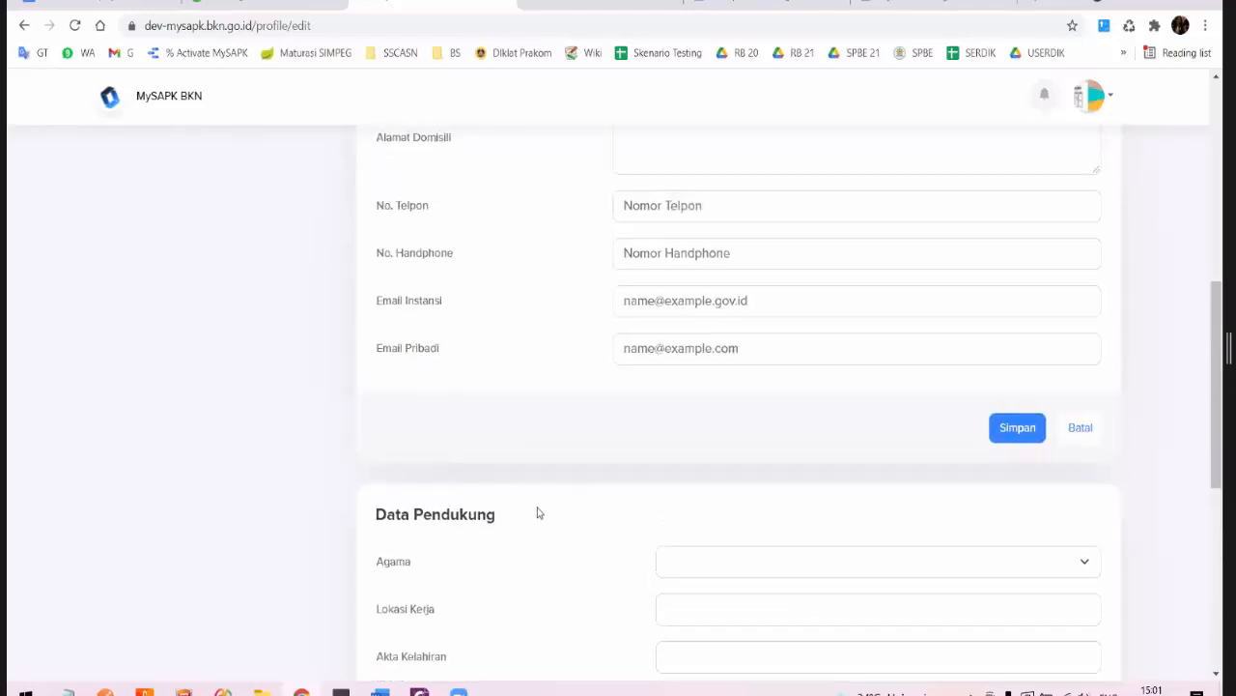
{"action": "scroll", "coordinate": [539, 512], "scroll_direction": "down", "scroll_amount": 3}
{"action": "scroll", "coordinate": [538, 512], "scroll_direction": "down", "scroll_amount": 1}
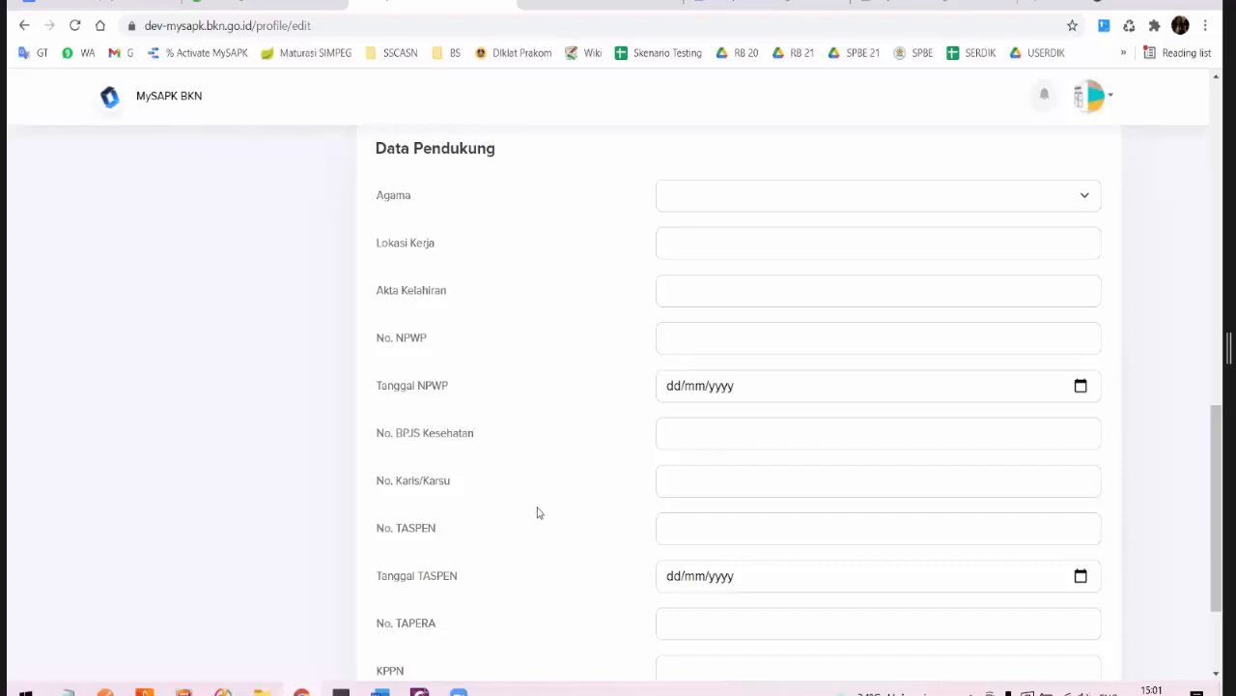
{"action": "scroll", "coordinate": [538, 512], "scroll_direction": "down", "scroll_amount": 2}
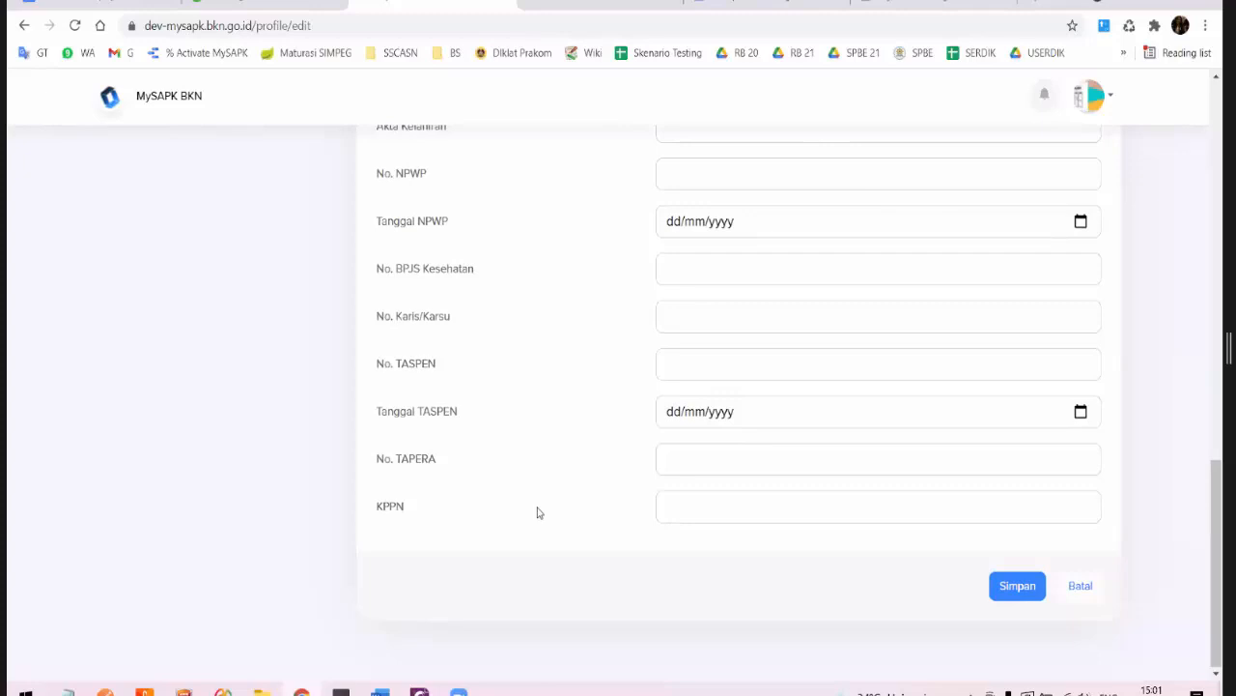
{"action": "scroll", "coordinate": [539, 512], "scroll_direction": "up", "scroll_amount": 1}
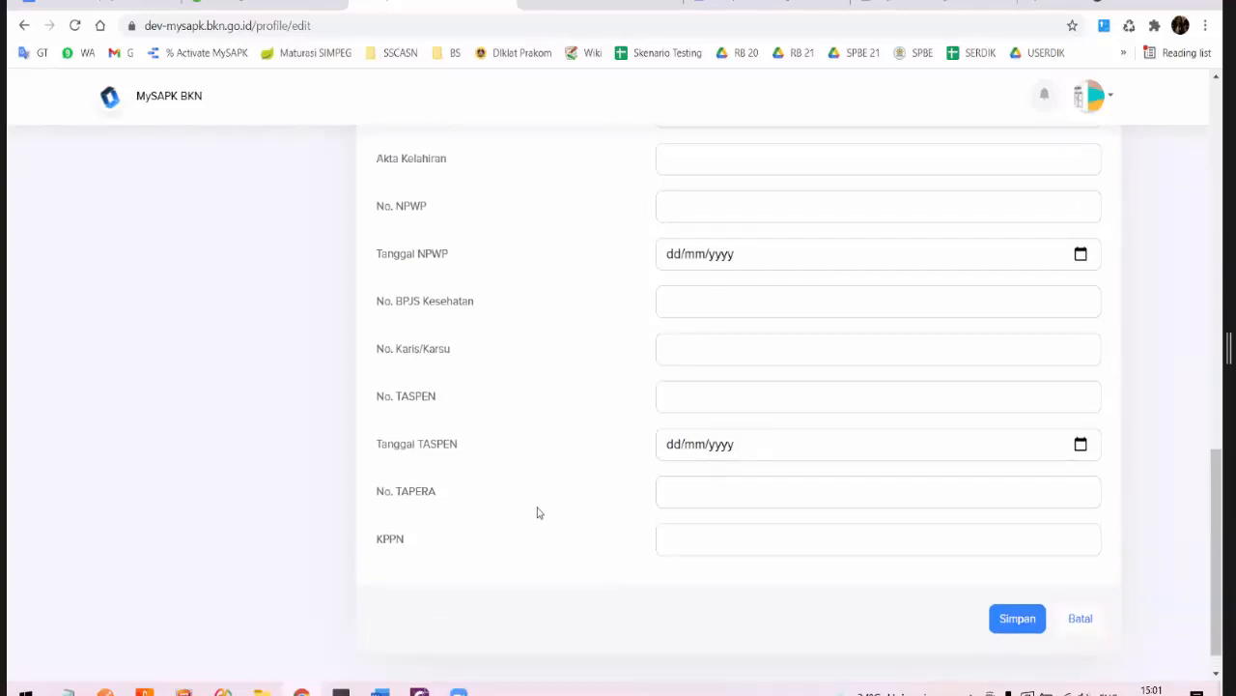
{"action": "scroll", "coordinate": [538, 512], "scroll_direction": "up", "scroll_amount": 1}
{"action": "scroll", "coordinate": [538, 512], "scroll_direction": "up", "scroll_amount": 3}
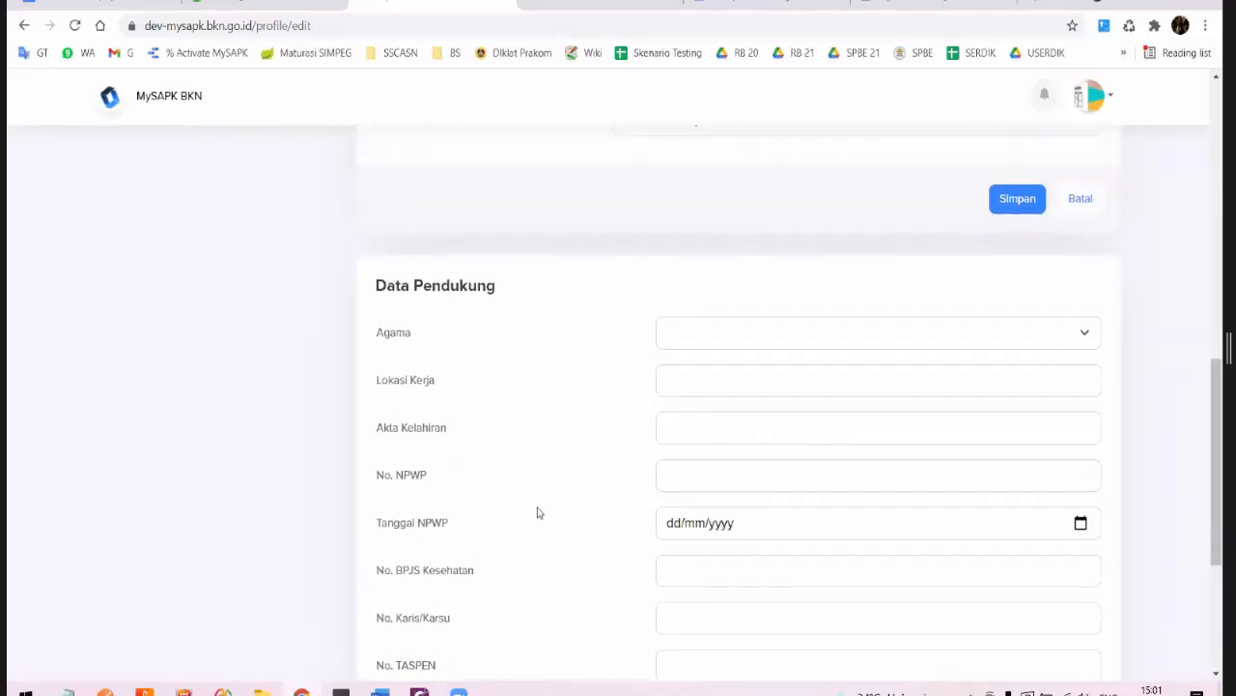
{"action": "scroll", "coordinate": [538, 512], "scroll_direction": "up", "scroll_amount": 4}
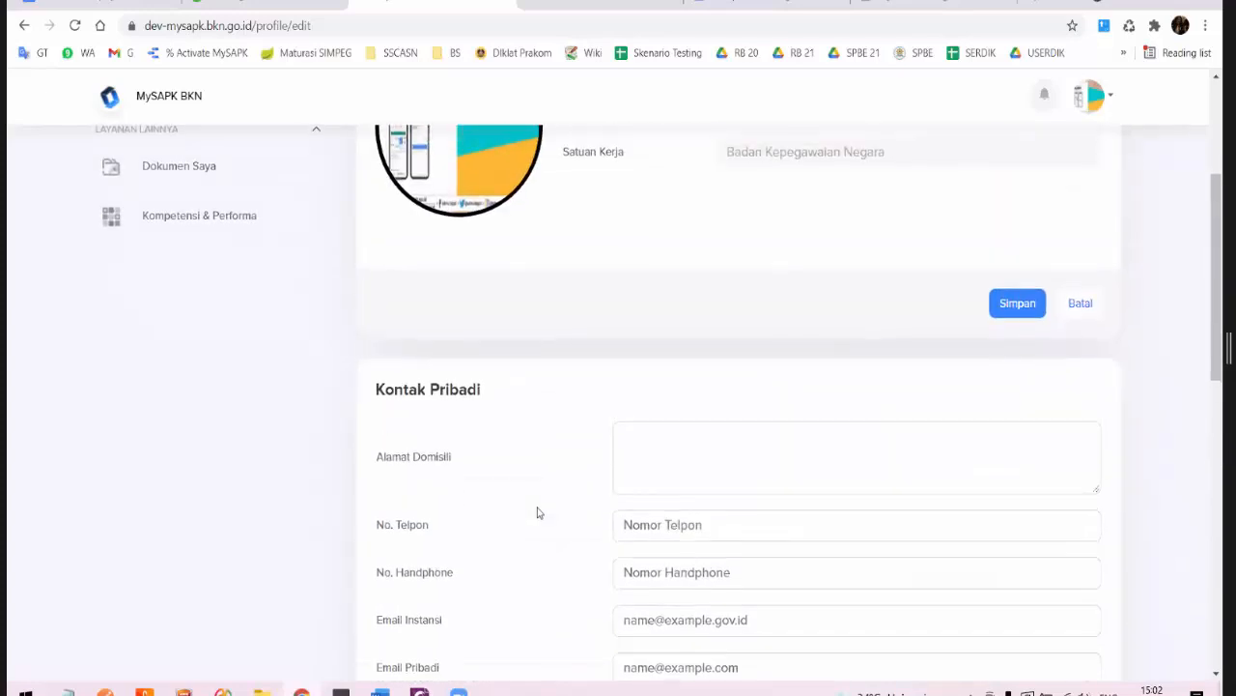
{"action": "scroll", "coordinate": [538, 512], "scroll_direction": "up", "scroll_amount": 2}
{"action": "scroll", "coordinate": [538, 512], "scroll_direction": "up", "scroll_amount": 1}
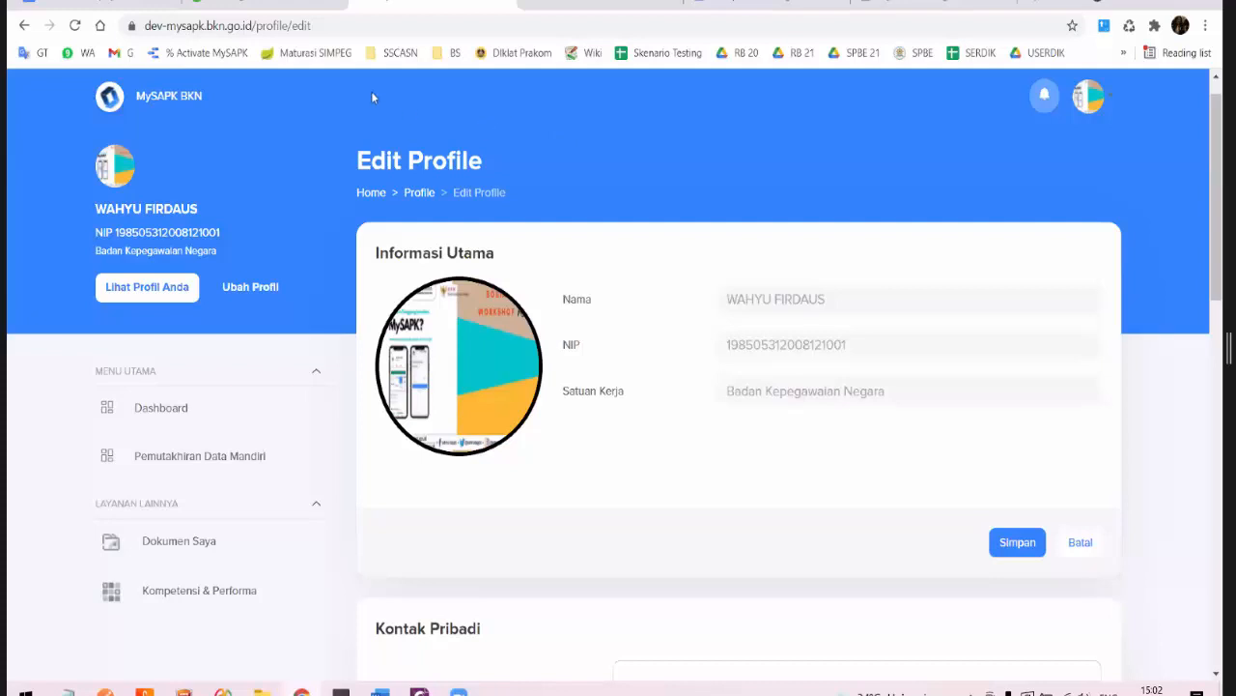
Step: Open the Profile page, look over its Data Utama information and go back to the dashboard
{"action": "left_click", "coordinate": [422, 196]}
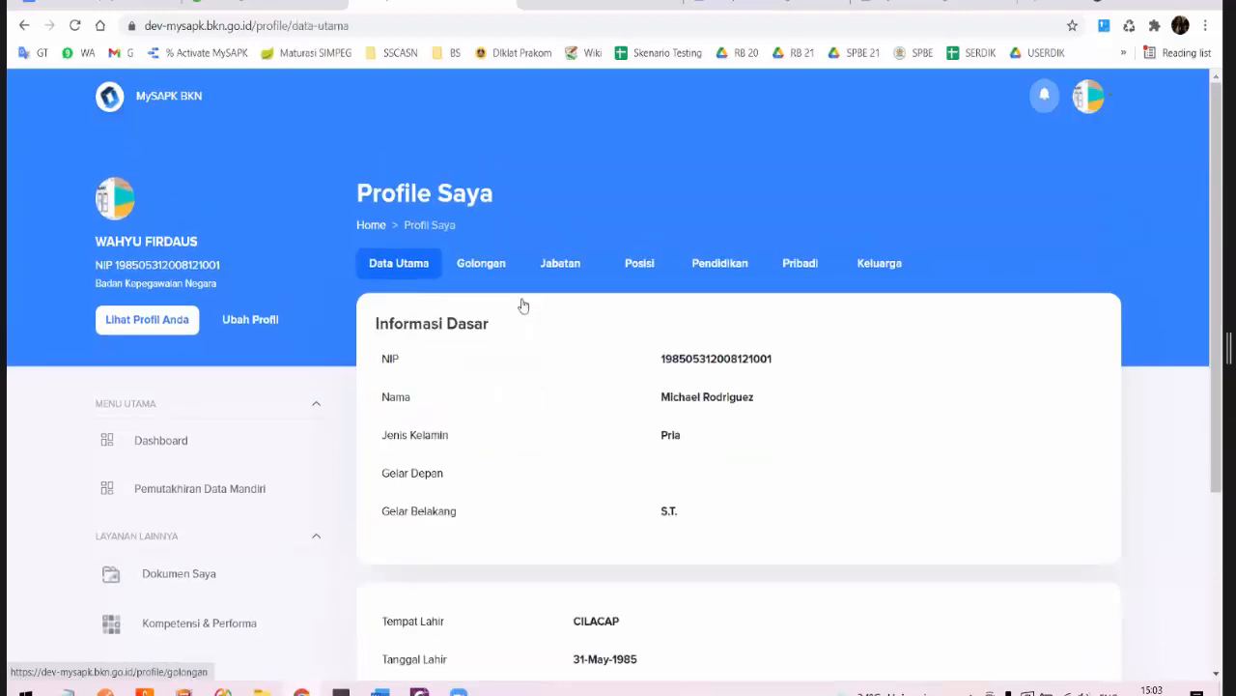
{"action": "scroll", "coordinate": [276, 184], "scroll_direction": "down", "scroll_amount": 1}
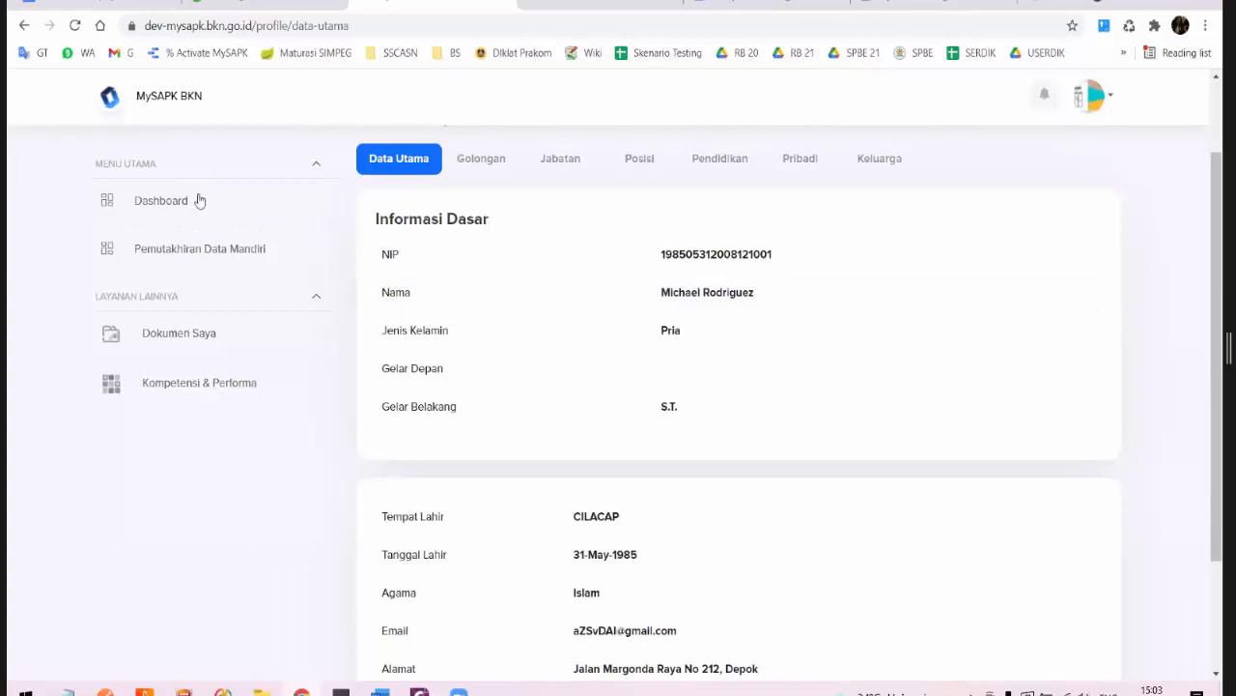
{"action": "left_click", "coordinate": [198, 199]}
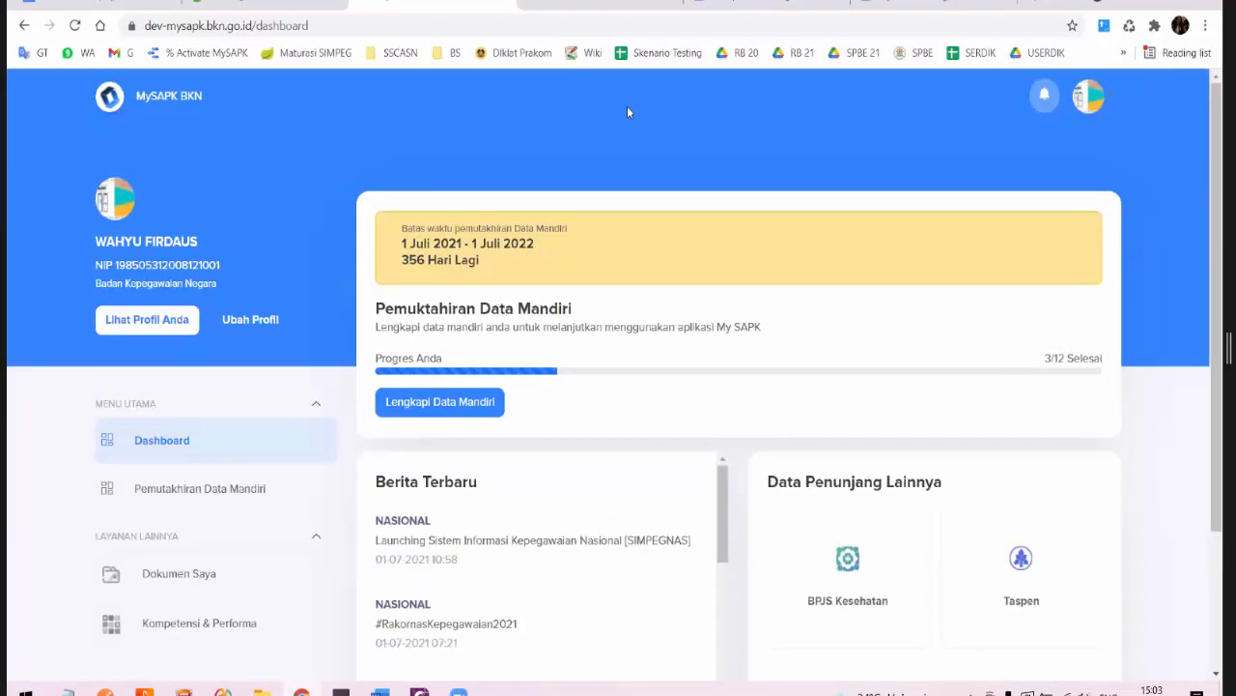